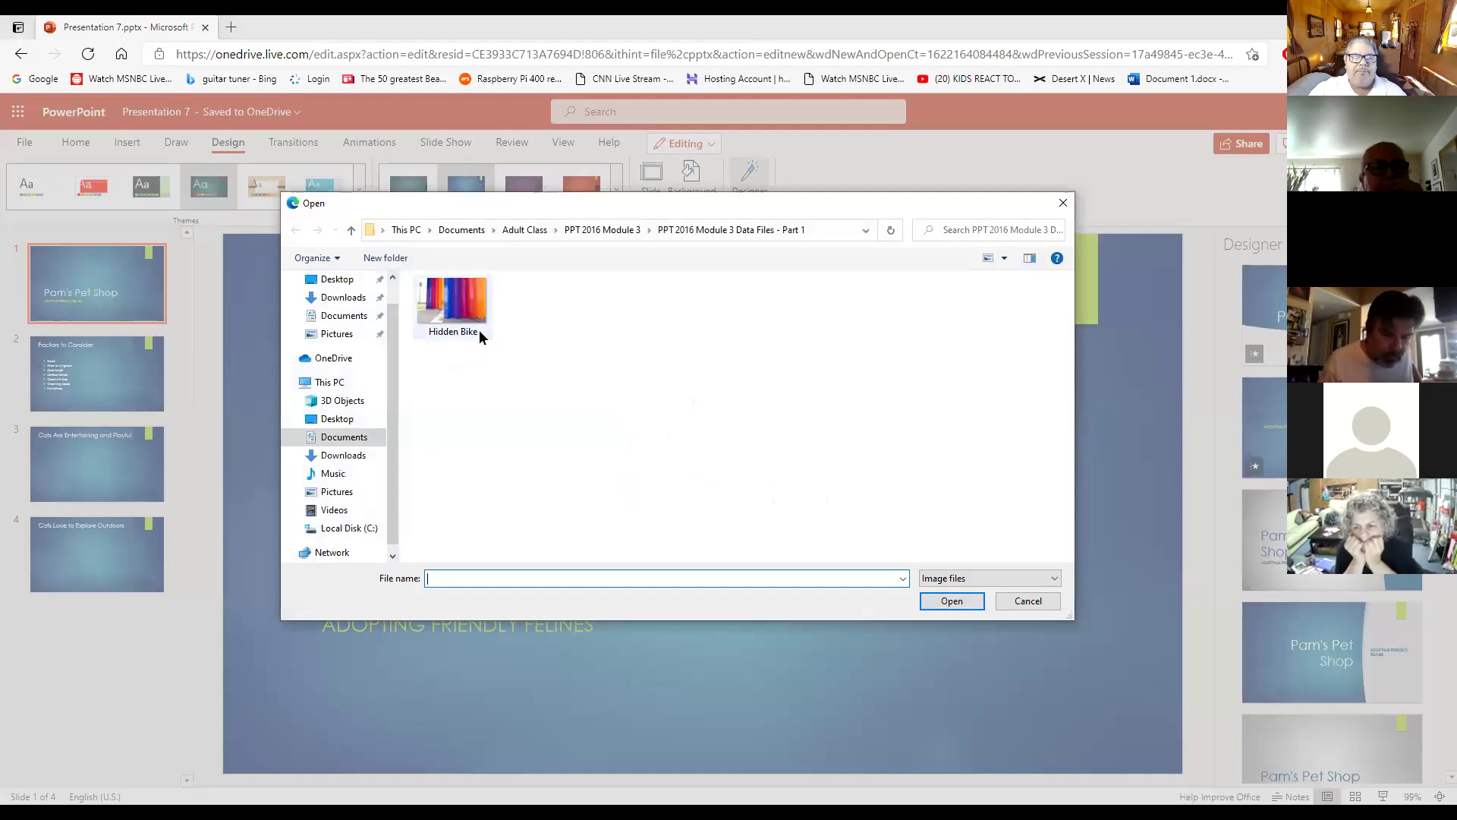
# Set the Stock_Hiking picture from the Desktop folder as the title slide's background.
pyautogui.click(337, 418)
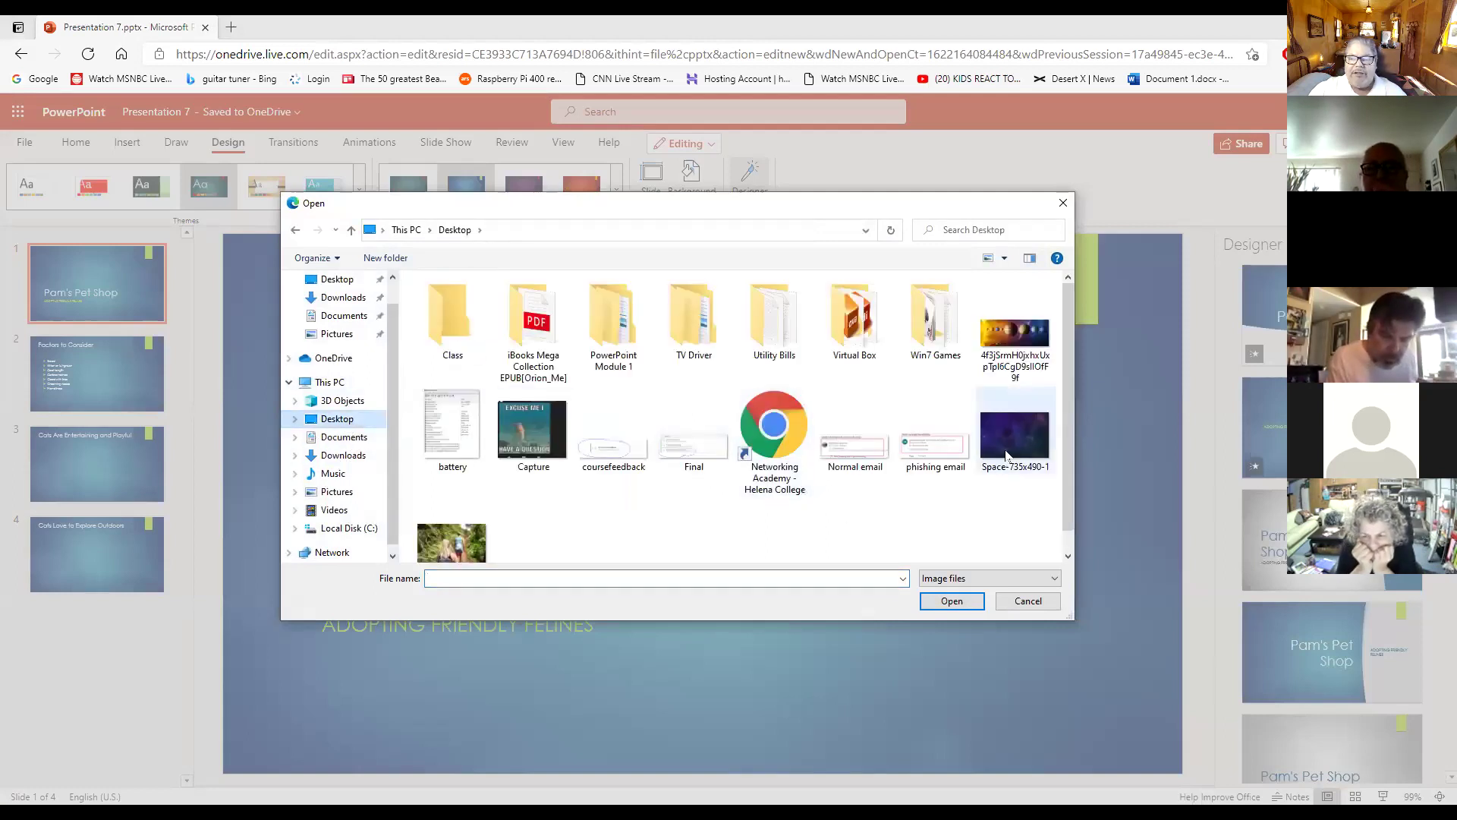
pyautogui.click(452, 543)
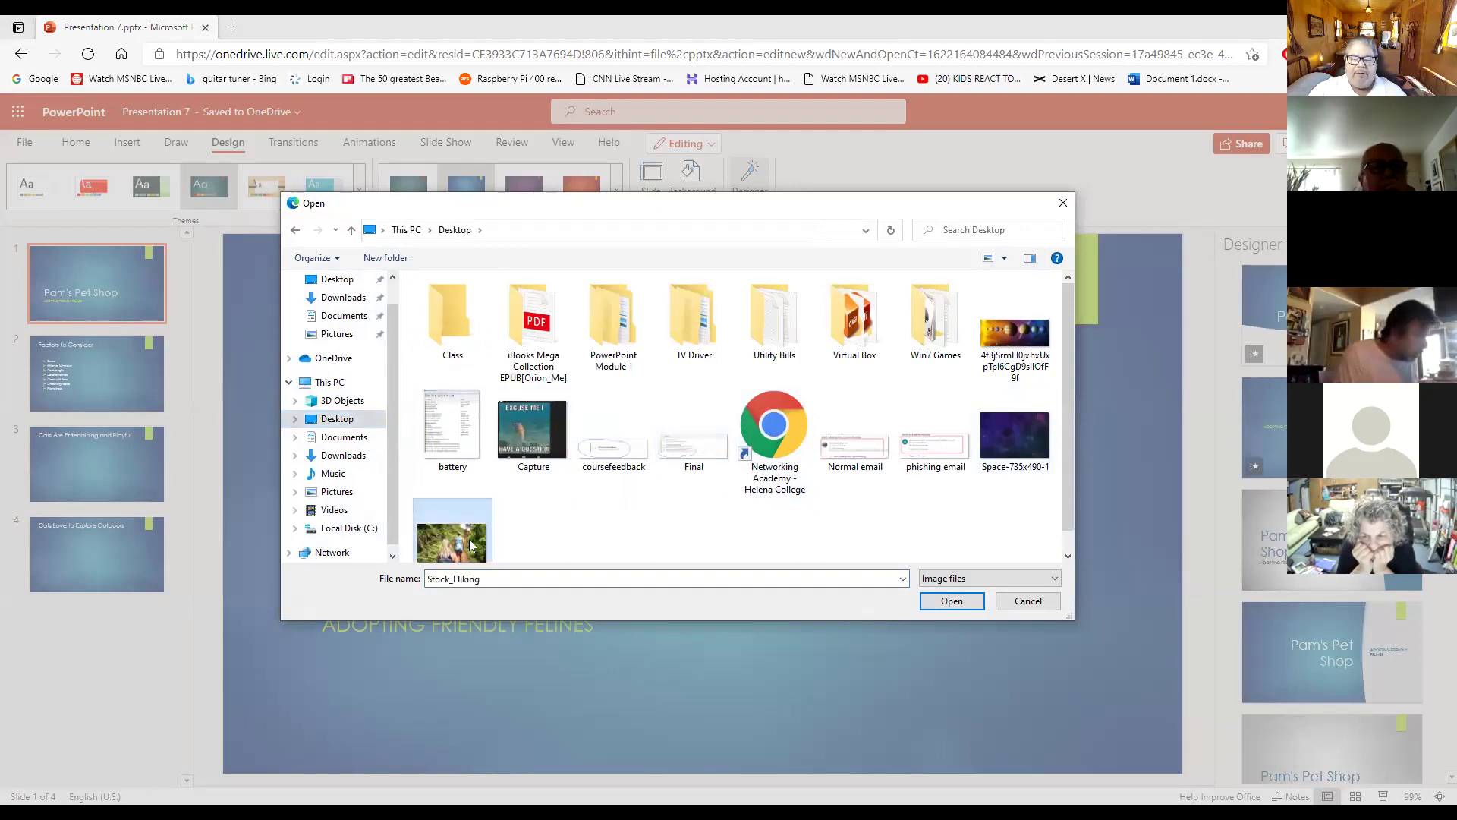
pyautogui.click(954, 601)
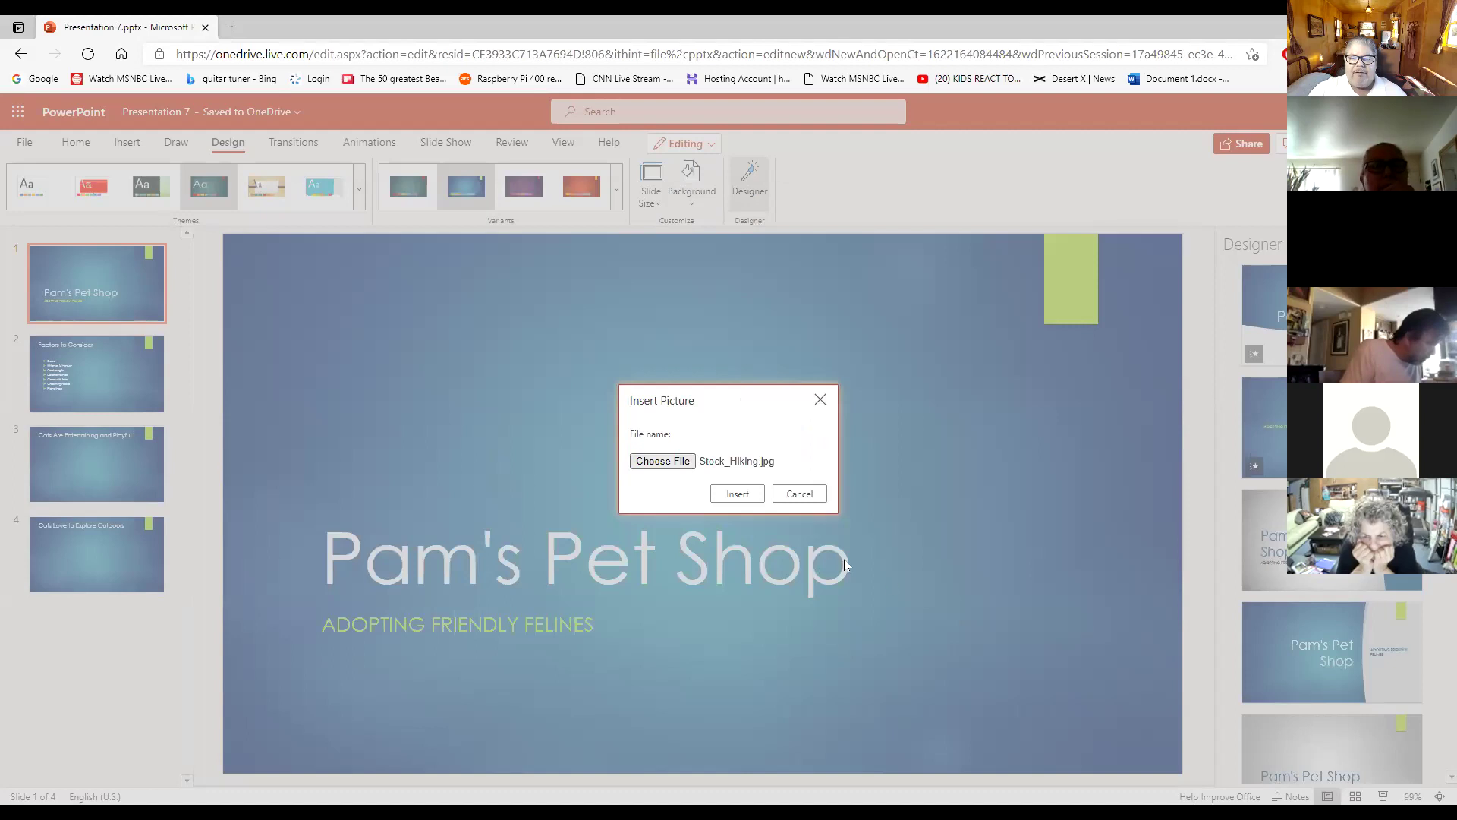
pyautogui.click(749, 498)
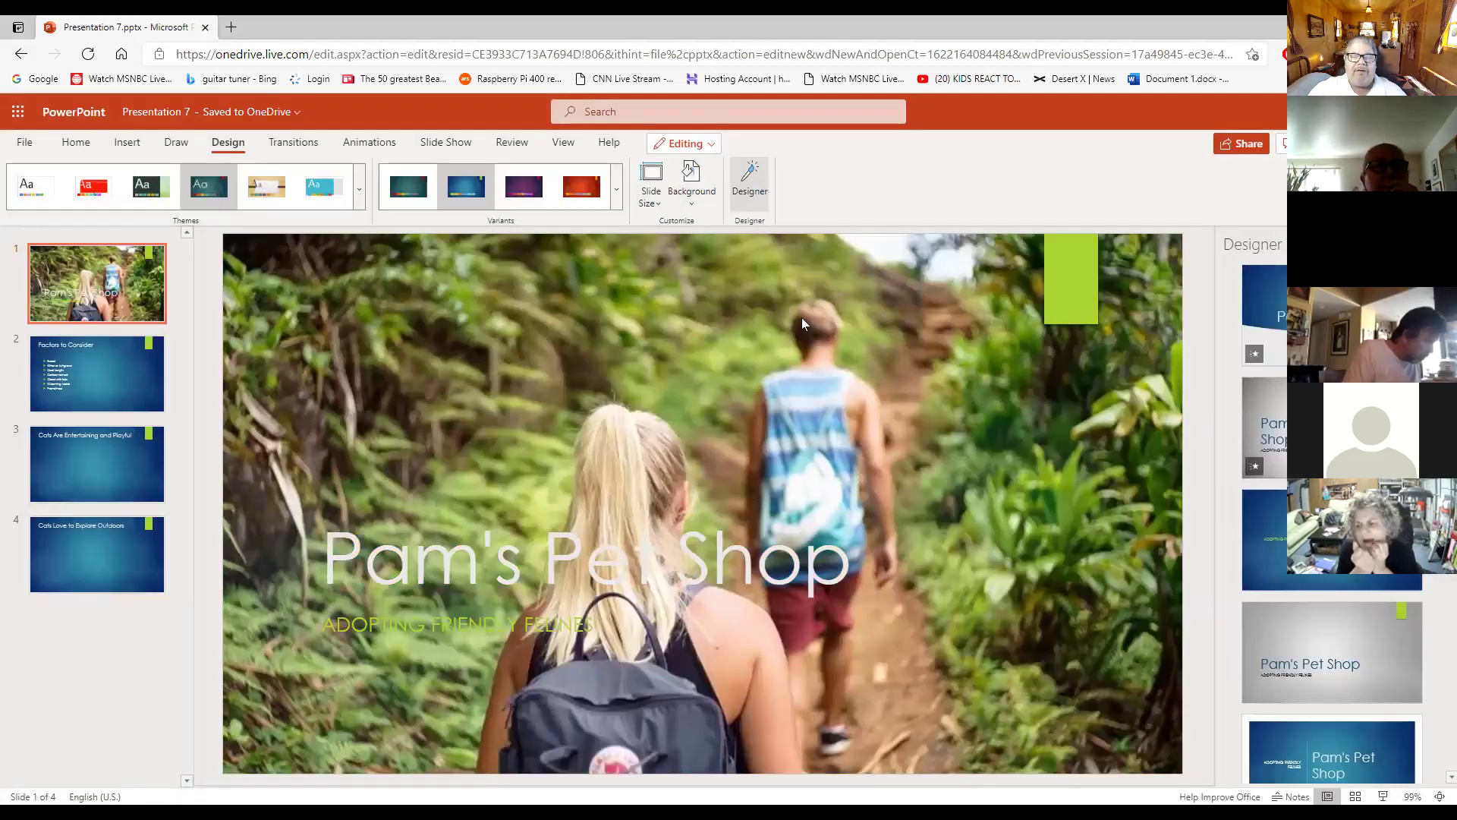
# Undo the picture background on the title slide.
pyautogui.click(691, 194)
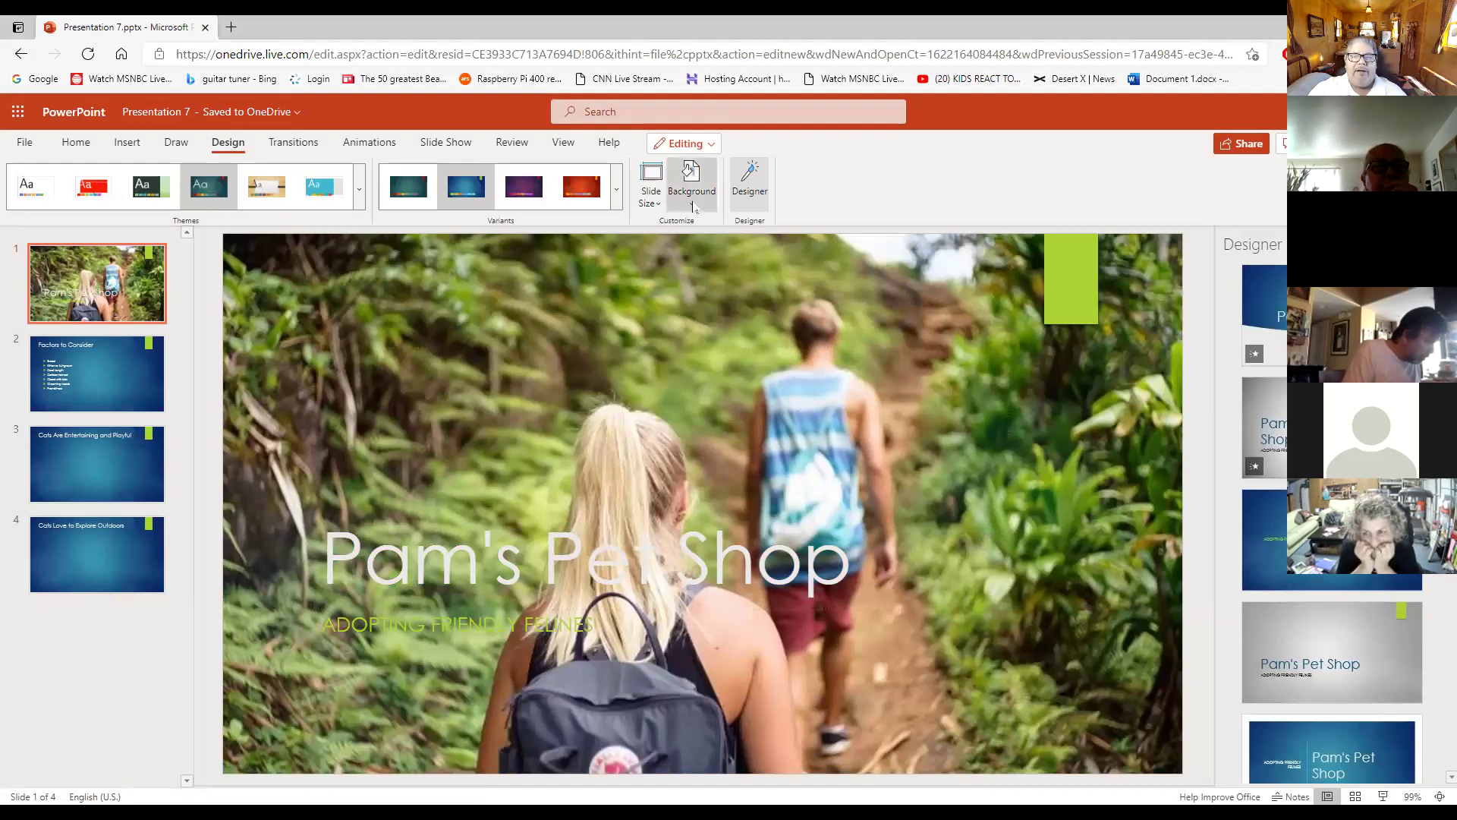
pyautogui.click(76, 143)
pyautogui.click(15, 175)
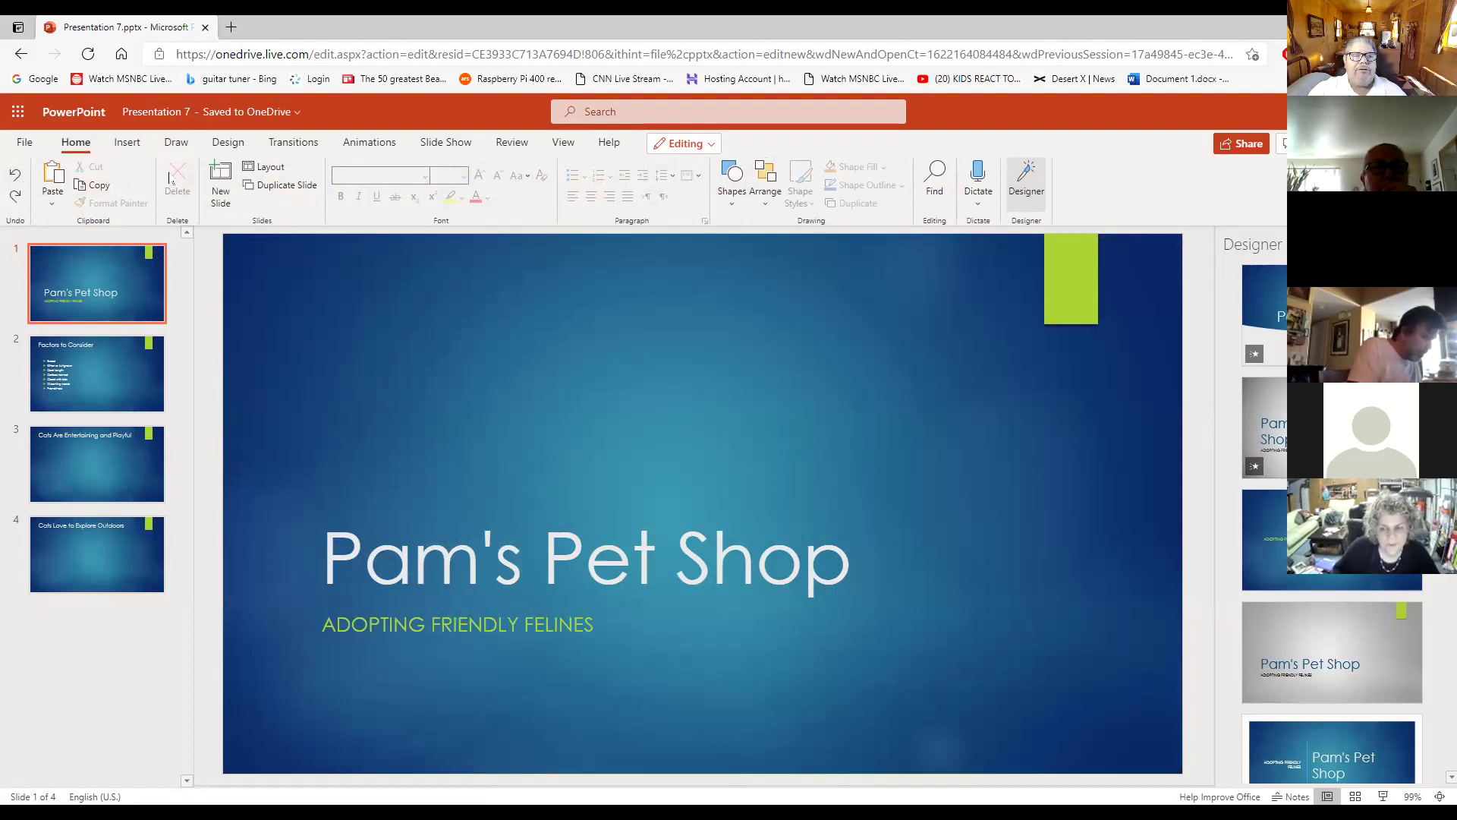
# Find Google through a web search in a new browser tab, open its home page and close the Bing results.
pyautogui.click(139, 149)
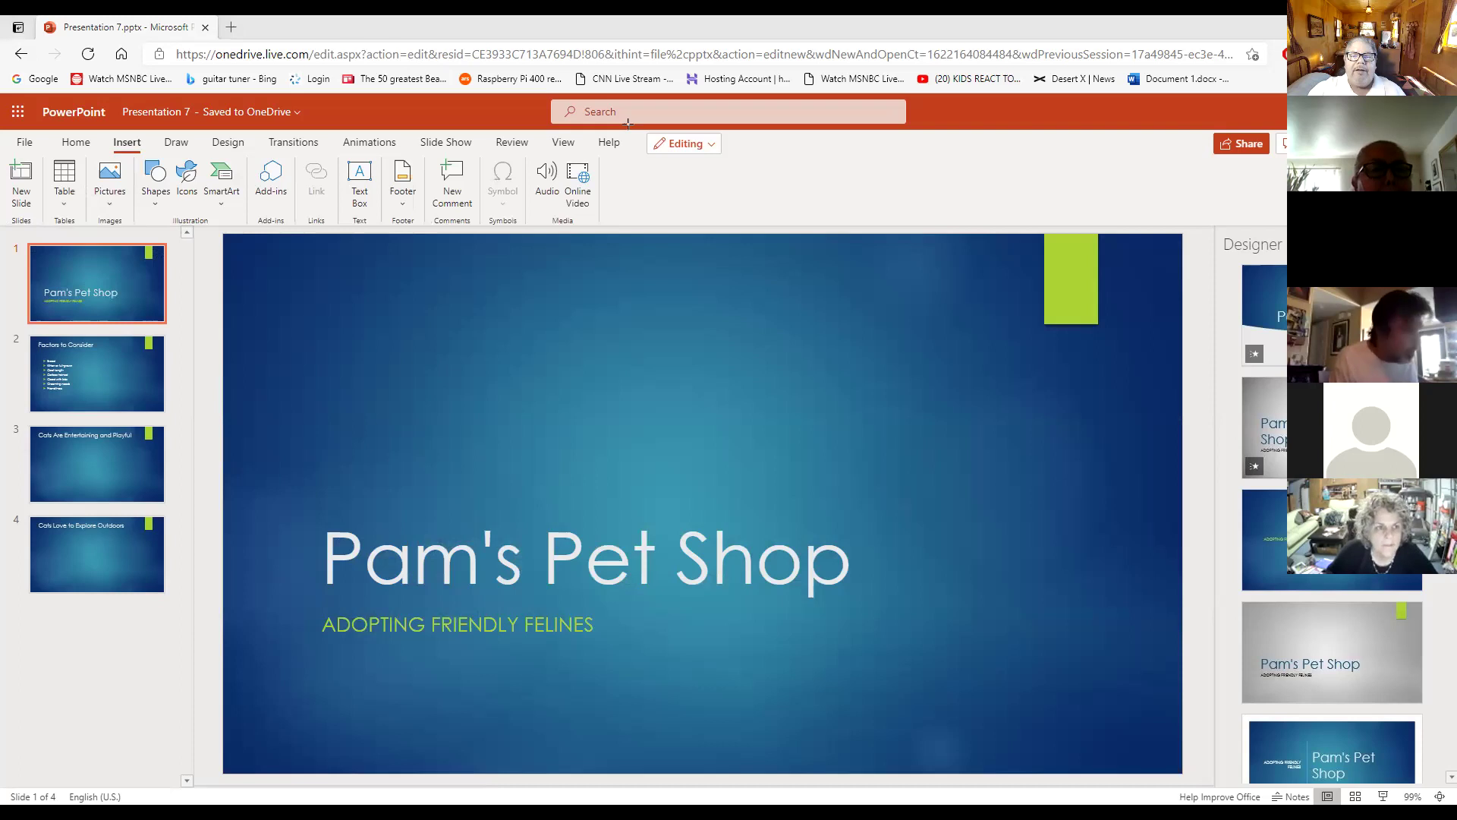
pyautogui.moveTo(419, 225)
pyautogui.mouseDown()
pyautogui.moveTo(348, 131)
pyautogui.moveTo(230, 29)
pyautogui.mouseUp()
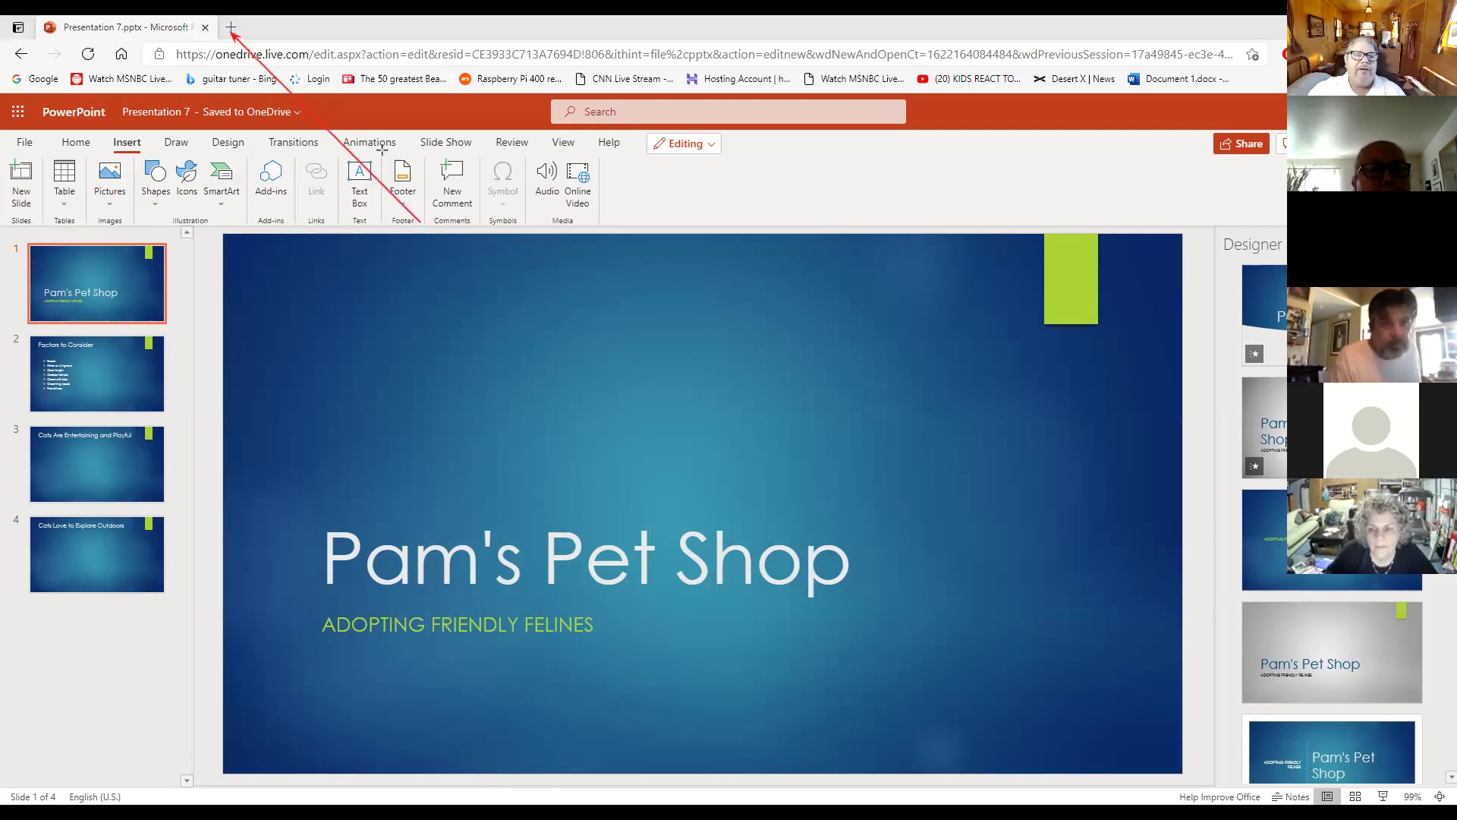
pyautogui.click(231, 28)
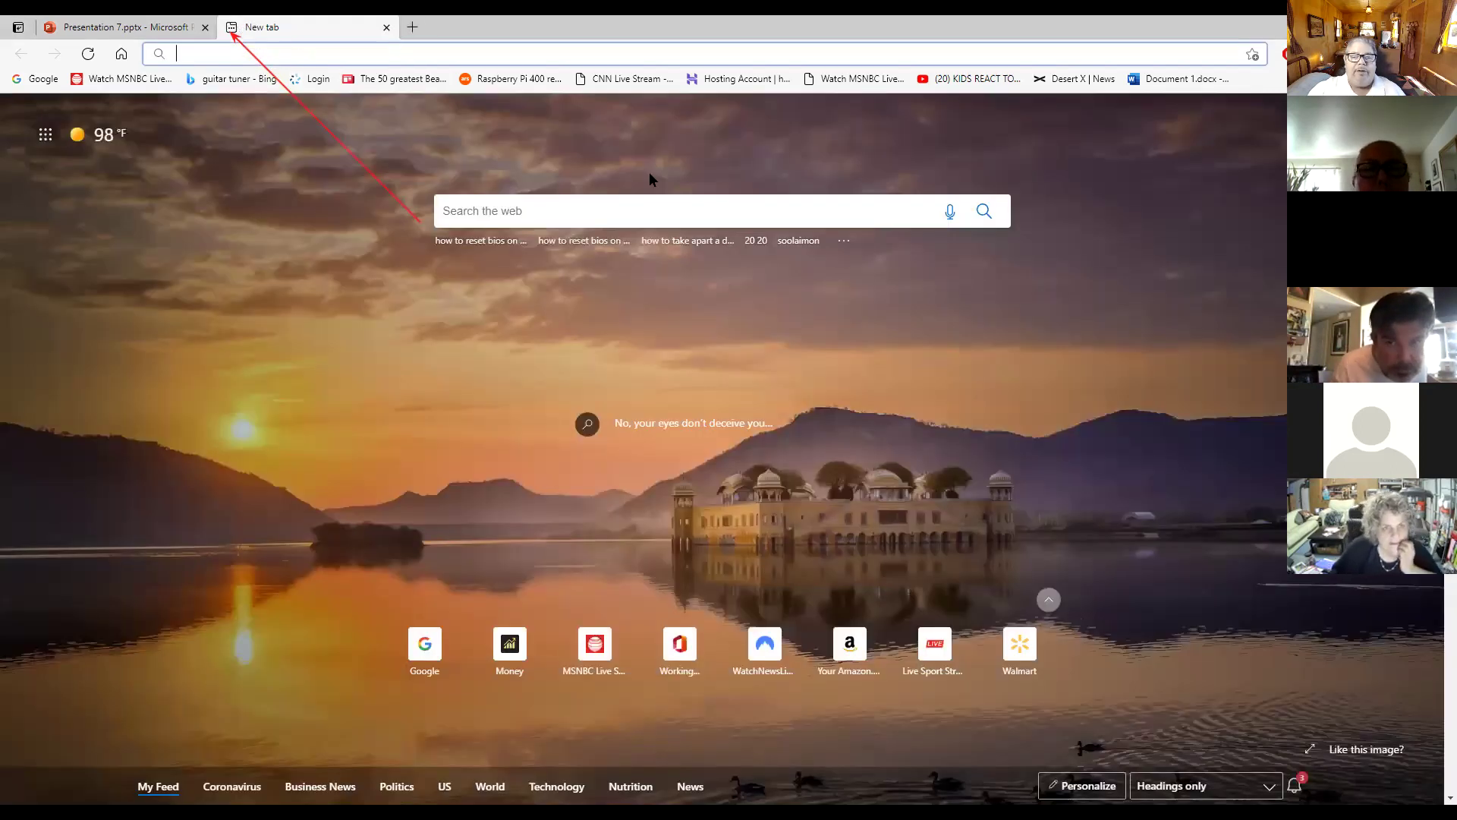
pyautogui.click(398, 58)
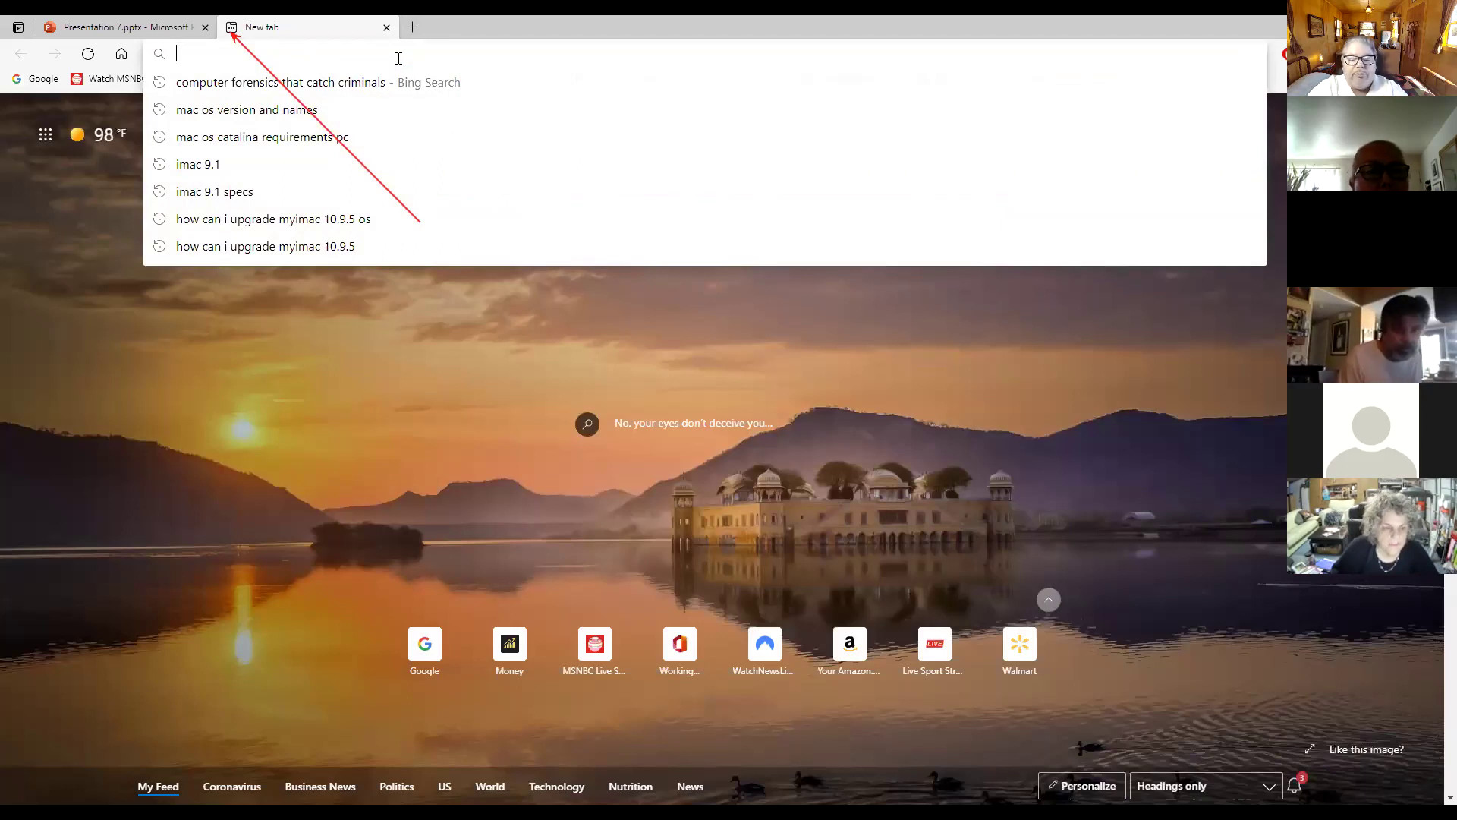
pyautogui.write('googler')
pyautogui.press('BackSpace')
pyautogui.press('Return')
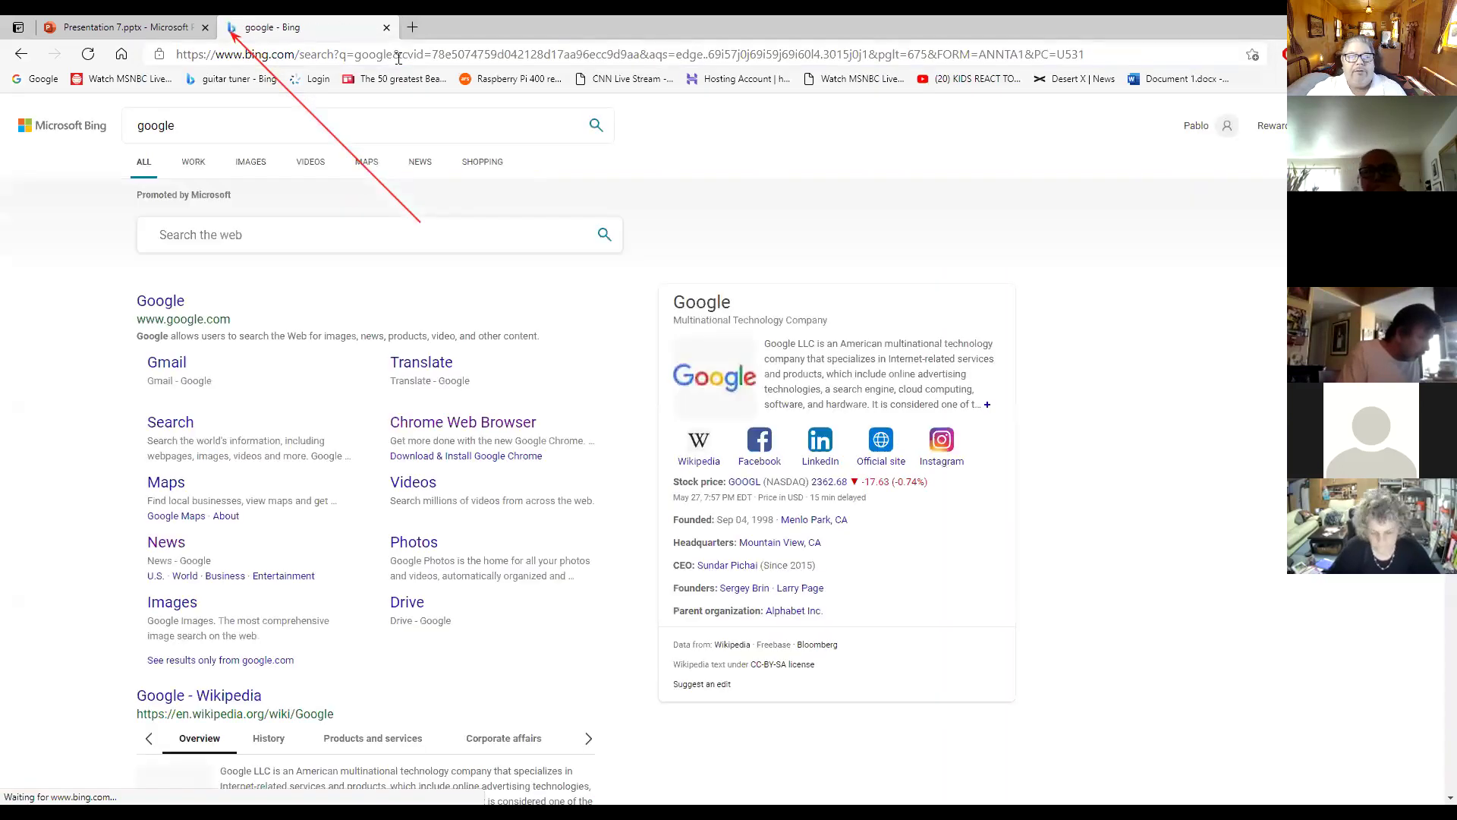
pyautogui.click(177, 304)
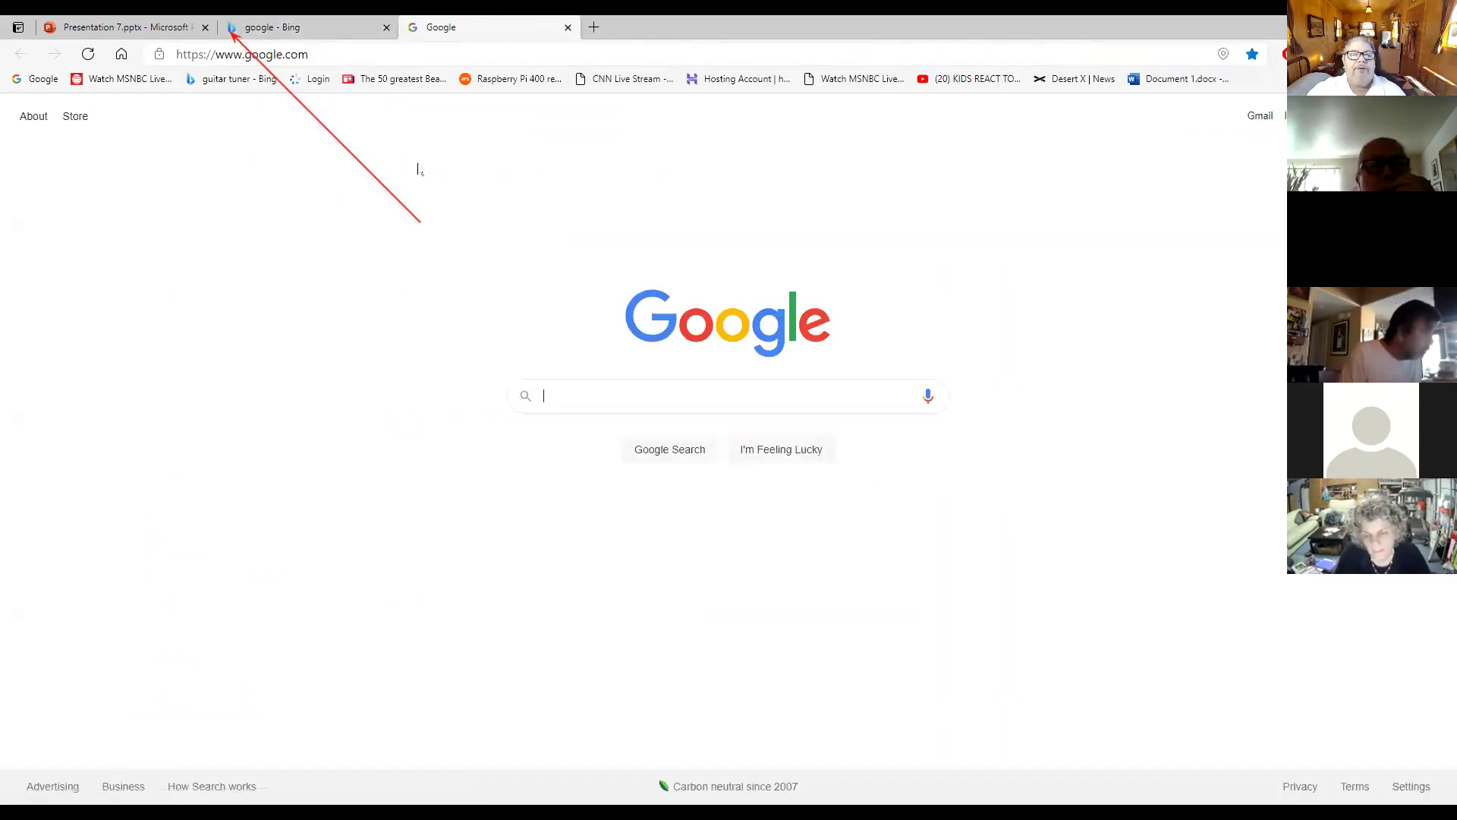
pyautogui.click(387, 27)
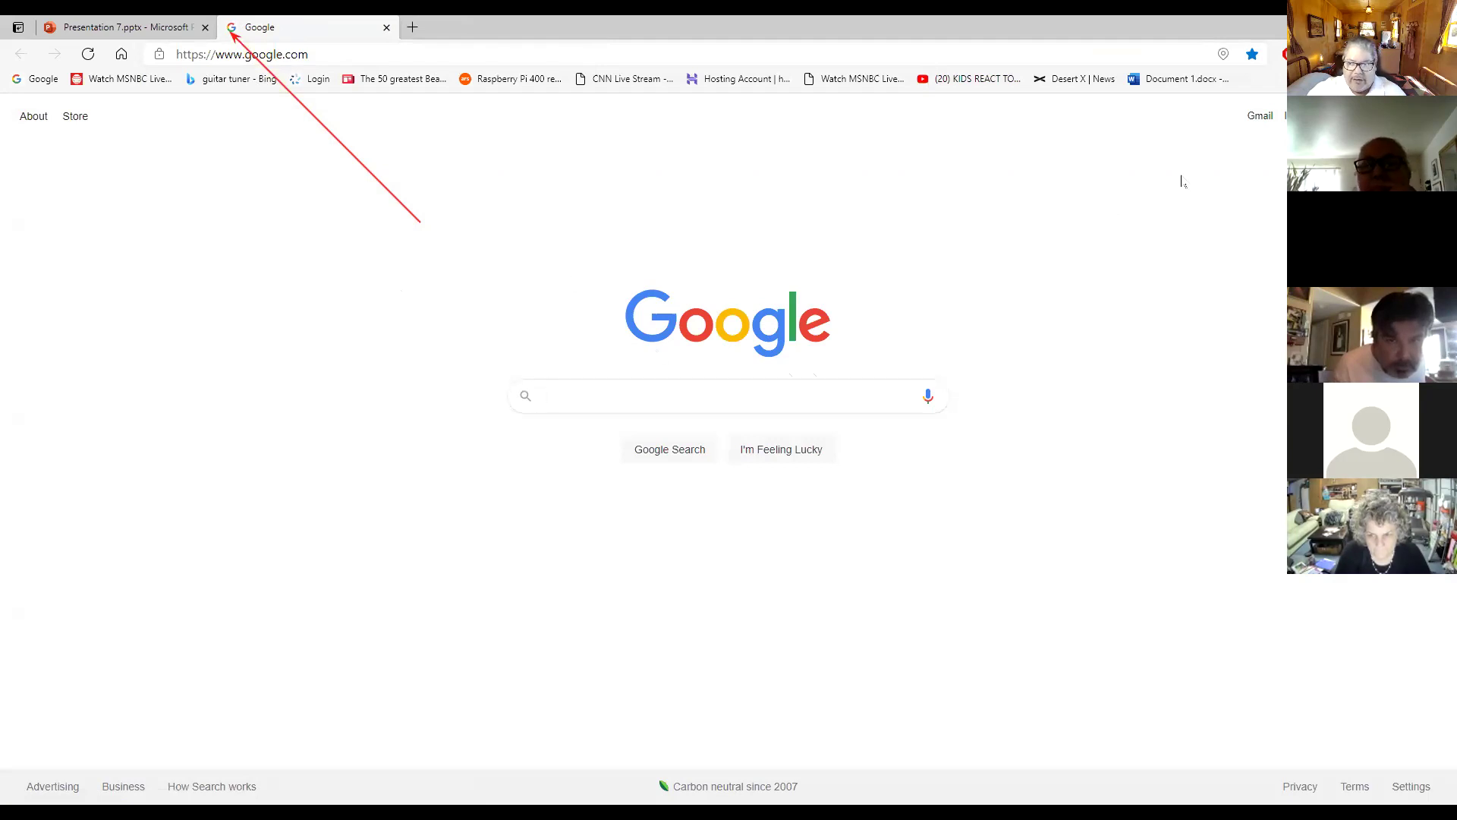
# Search Google for "cat relax" and show the image results.
pyautogui.click(758, 396)
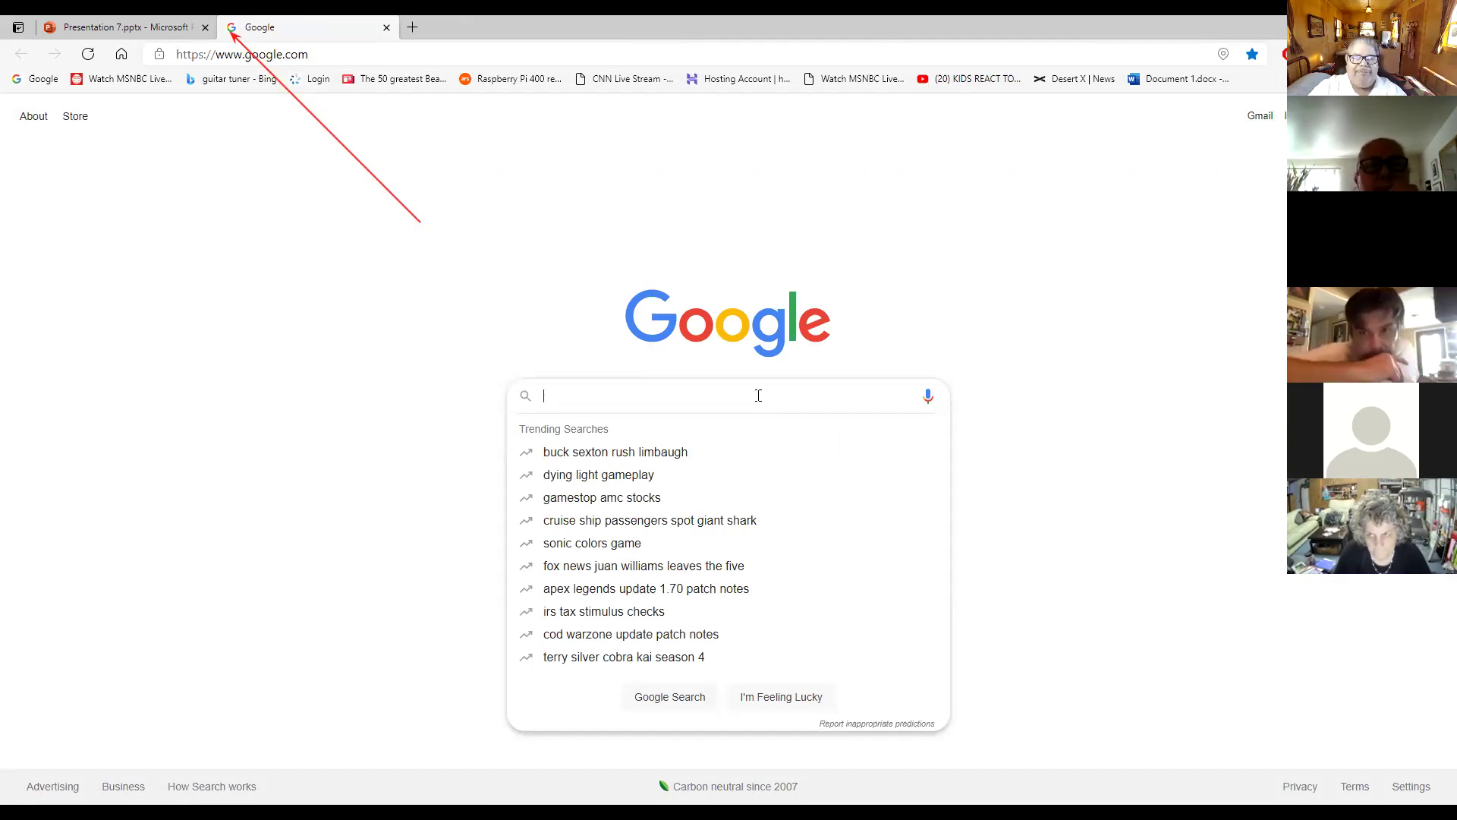
pyautogui.write('ca')
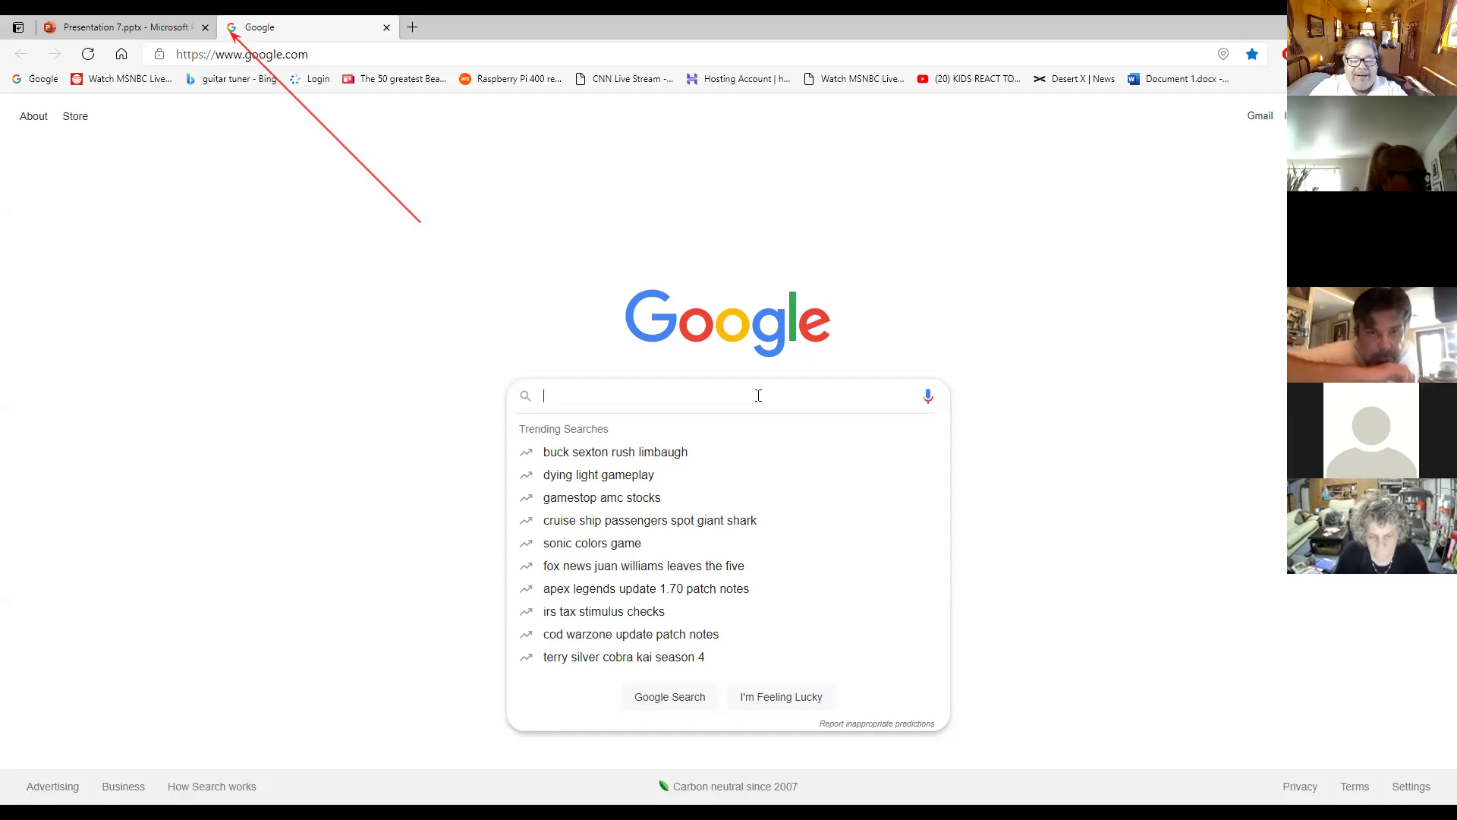
pyautogui.write('t r')
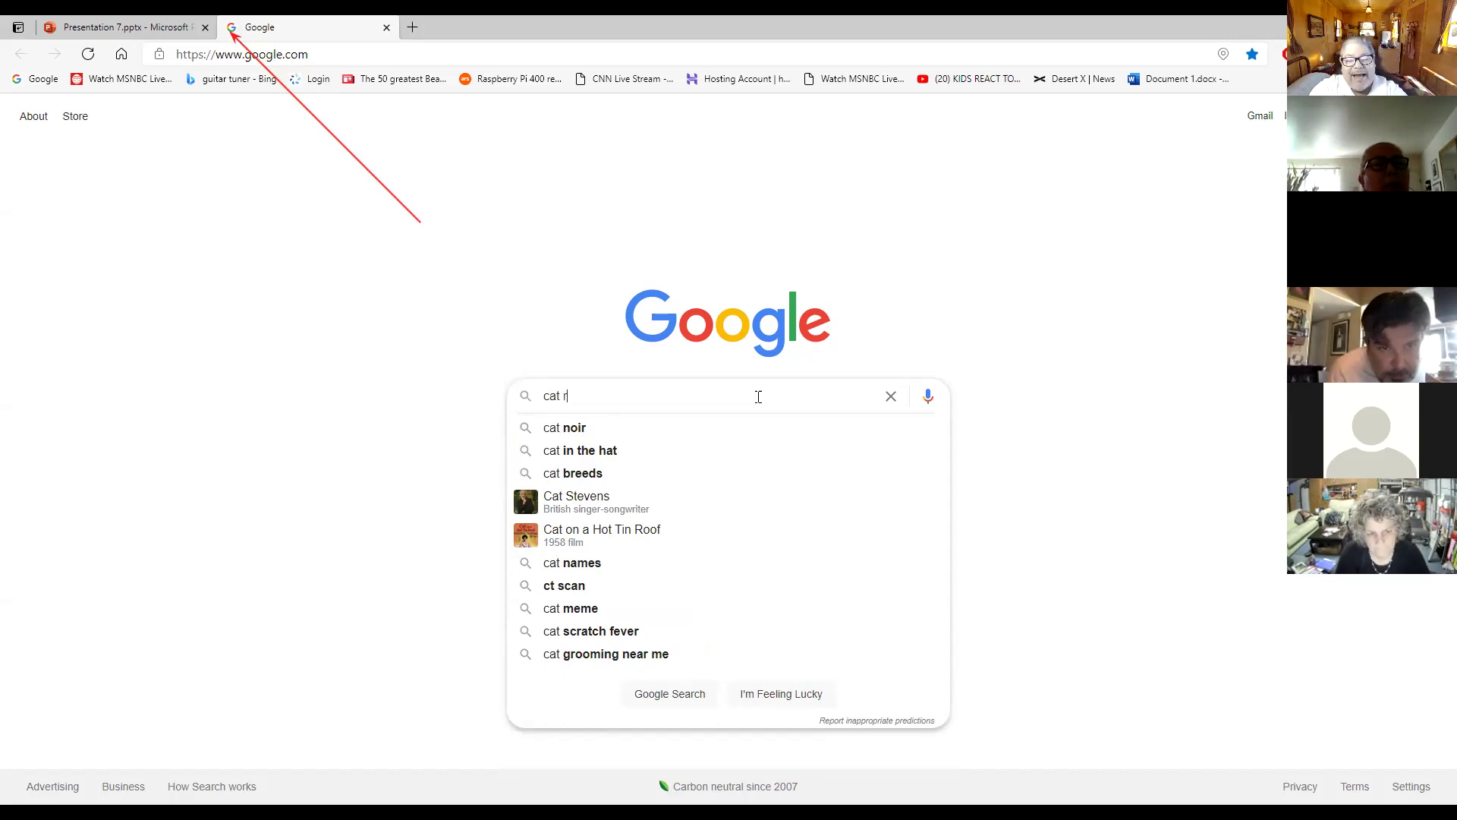
pyautogui.write('e')
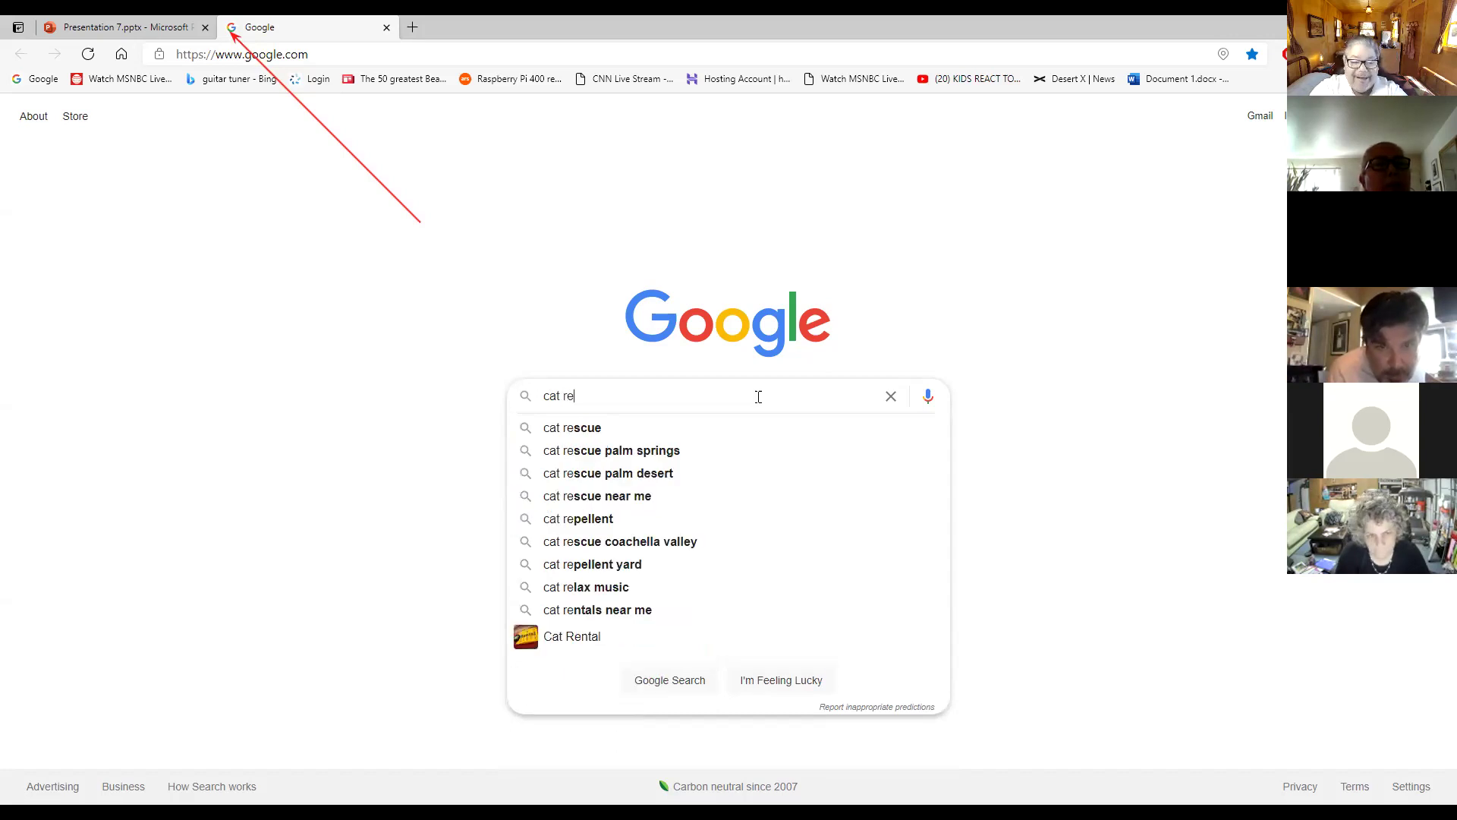
pyautogui.write('lax')
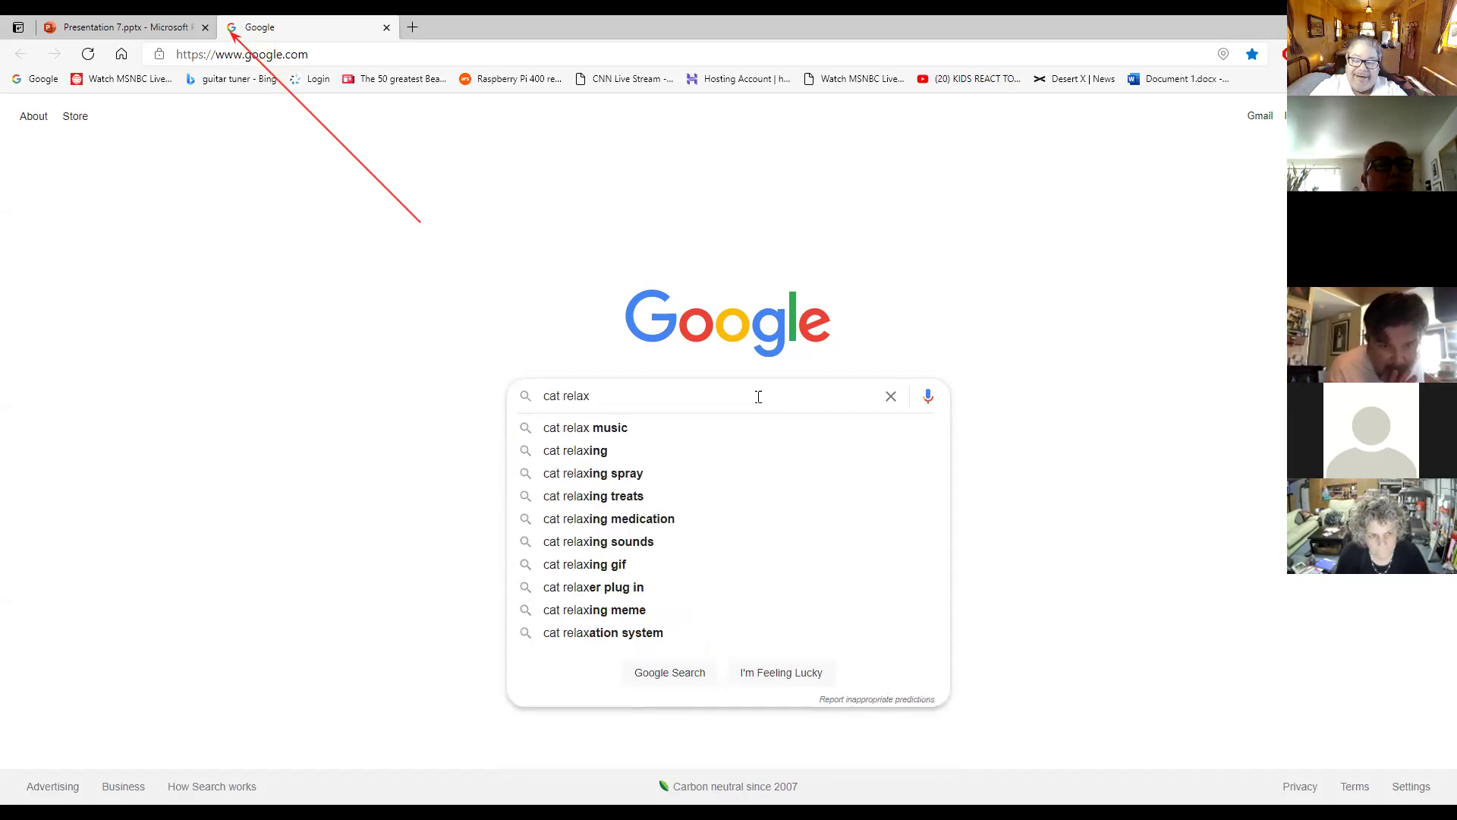
pyautogui.press('Return')
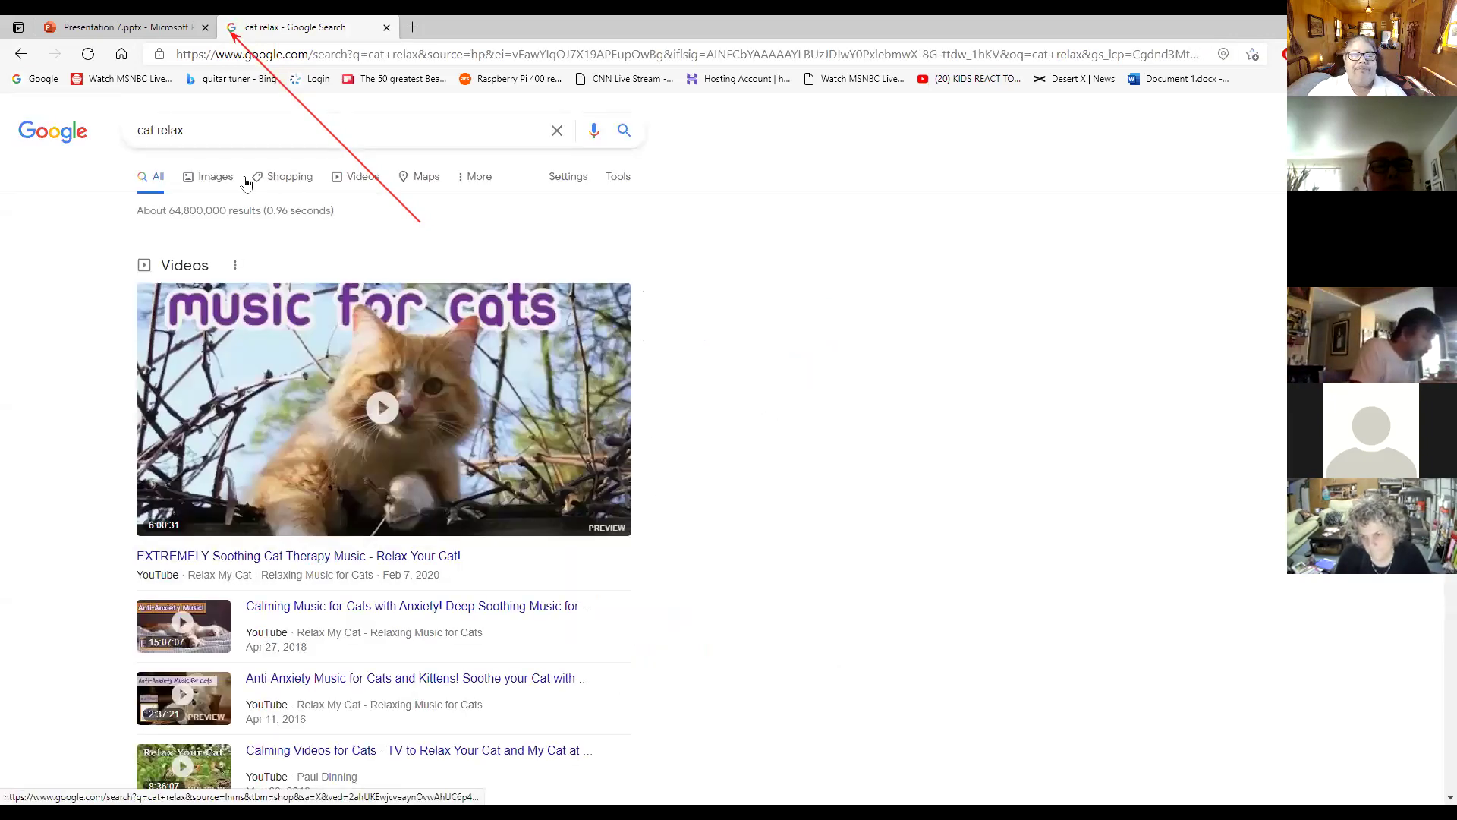
pyautogui.click(216, 178)
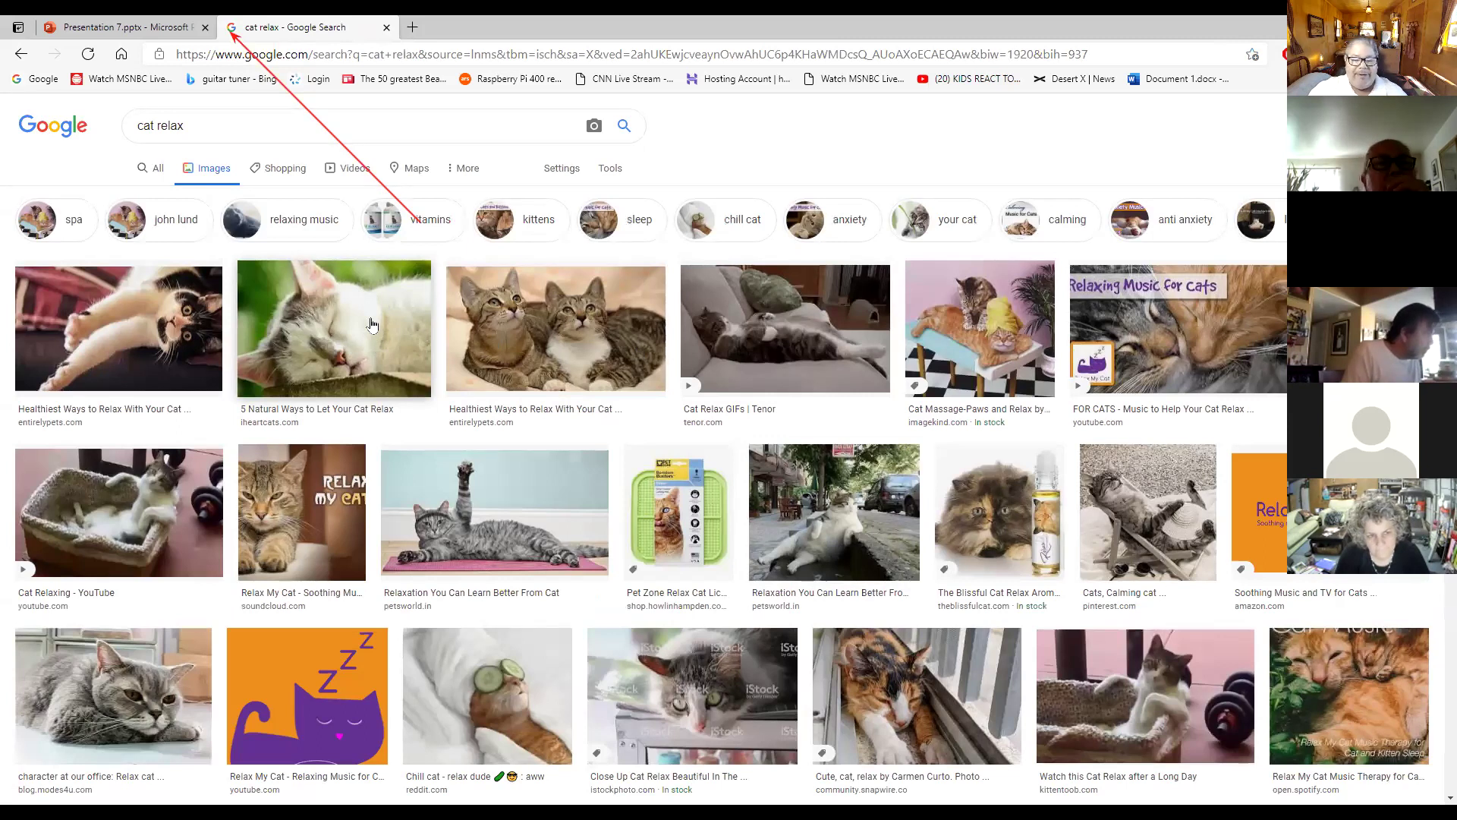
# Look through the cat image results and open the preview of Pixabay's "Relax Cat Animal" photo with the cat on a shaggy rug.
pyautogui.scroll(-3, 357, 350)
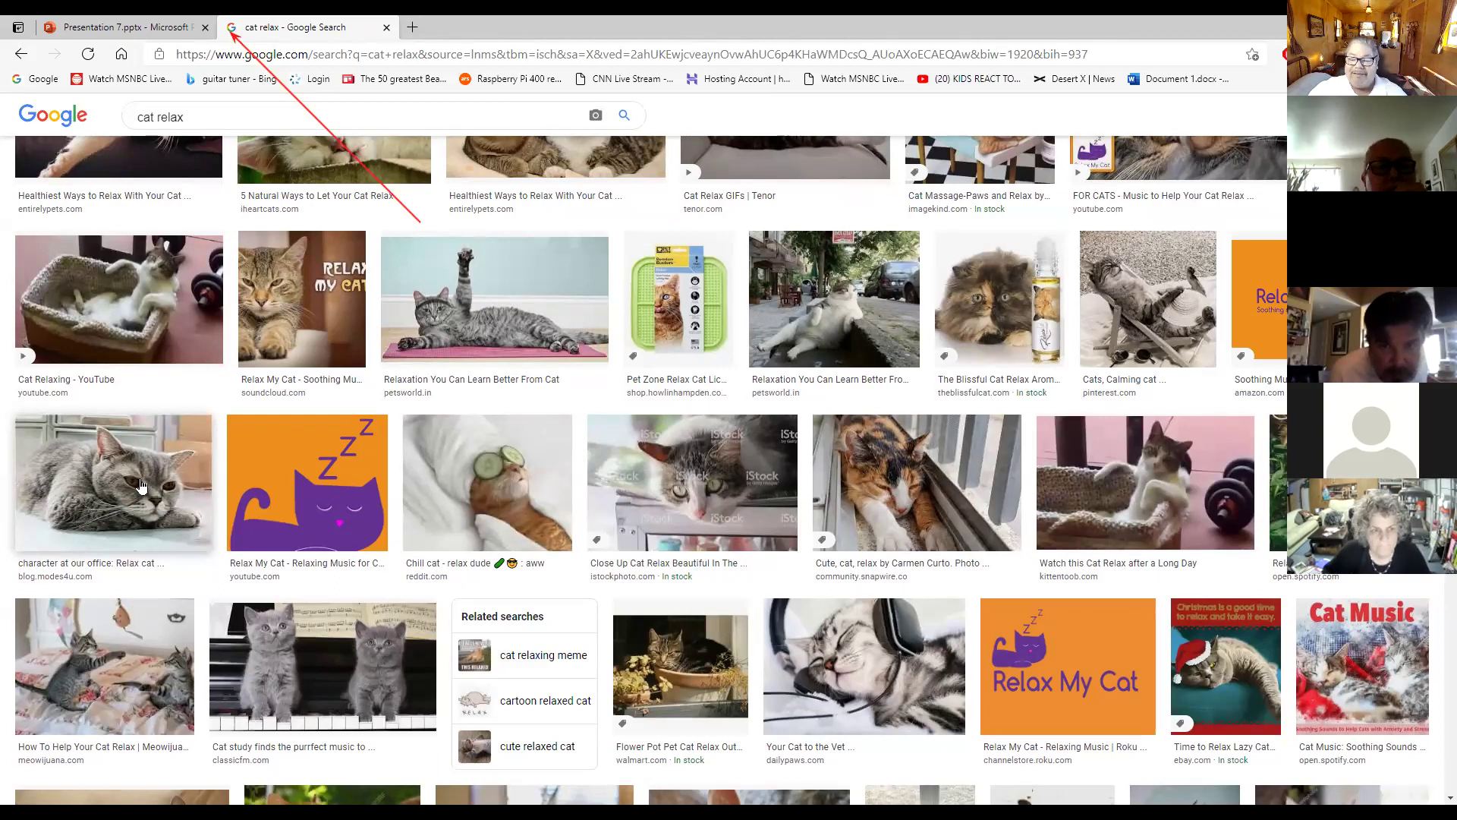
pyautogui.scroll(-1, 901, 573)
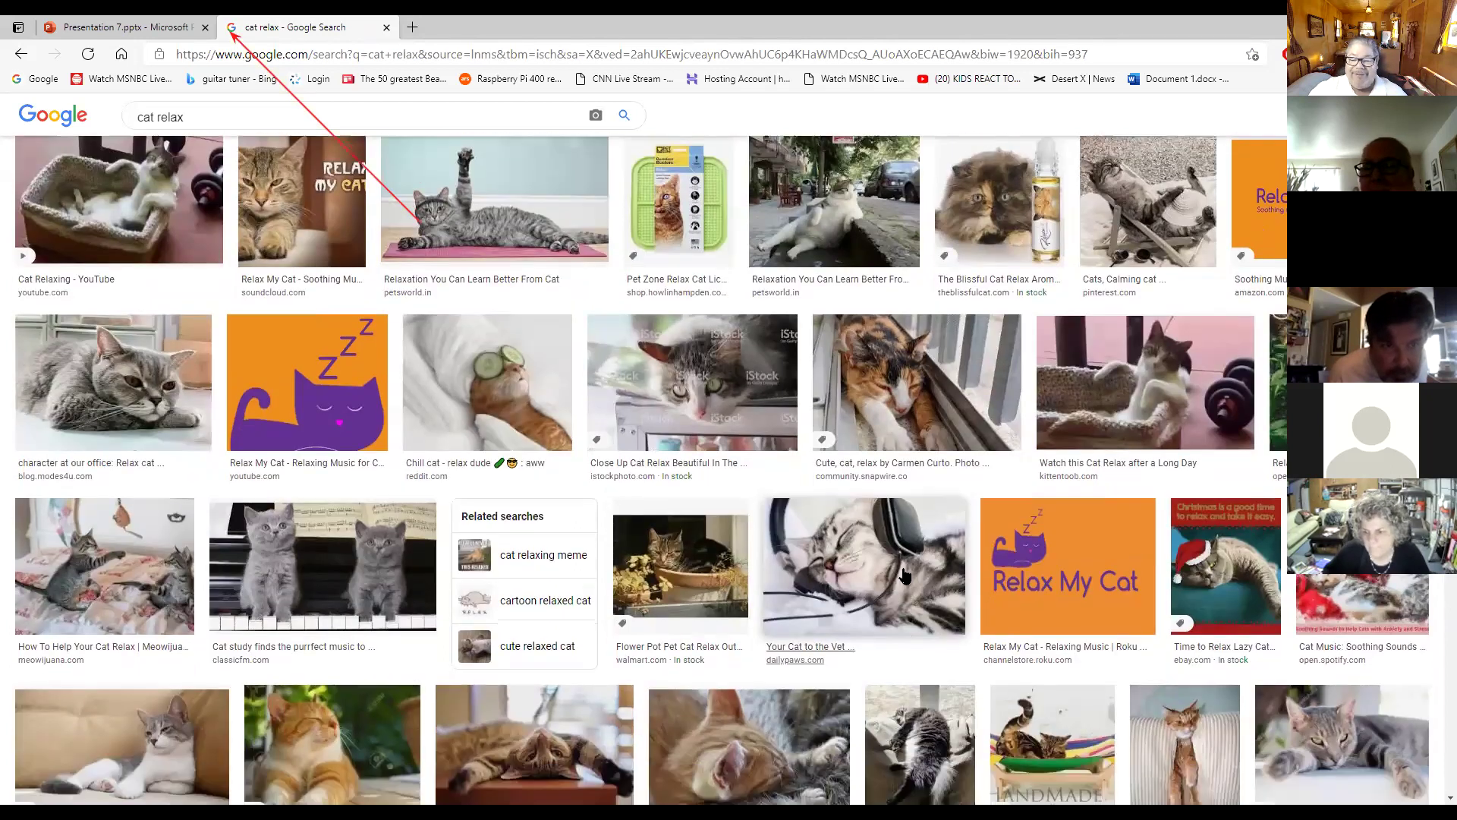
pyautogui.scroll(-1, 900, 565)
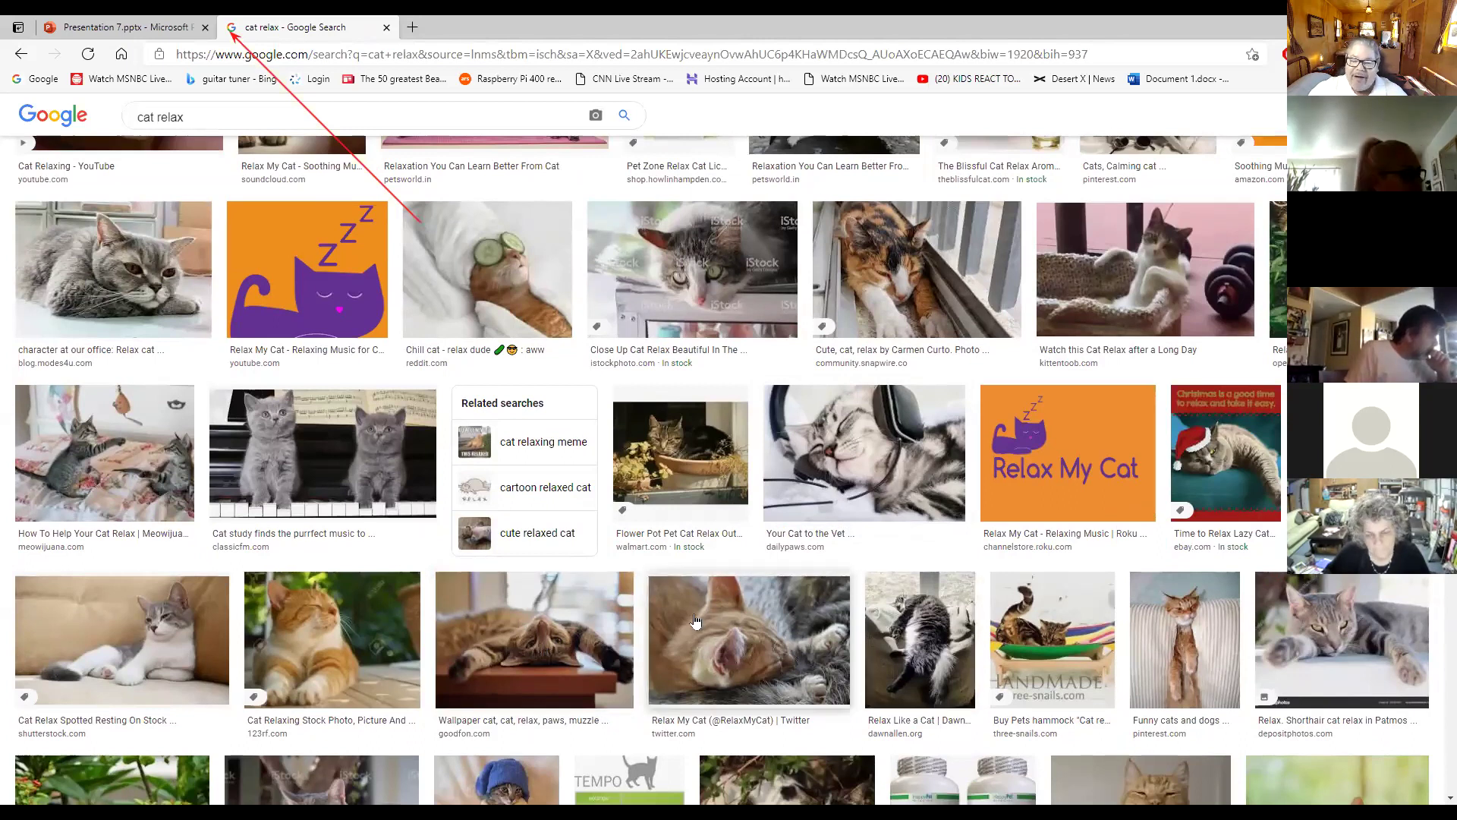
pyautogui.scroll(-2, 762, 571)
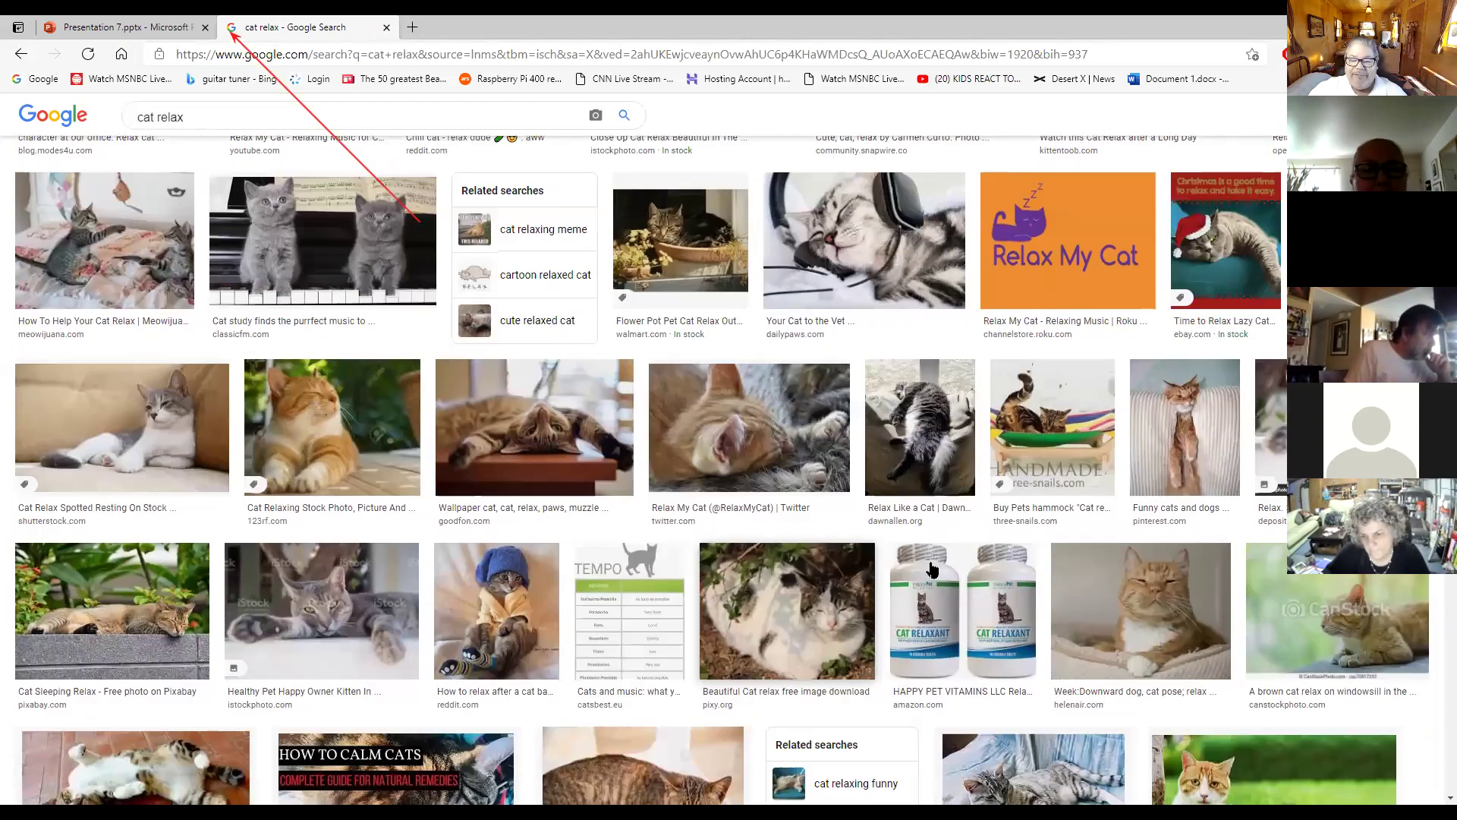
pyautogui.scroll(-1, 953, 571)
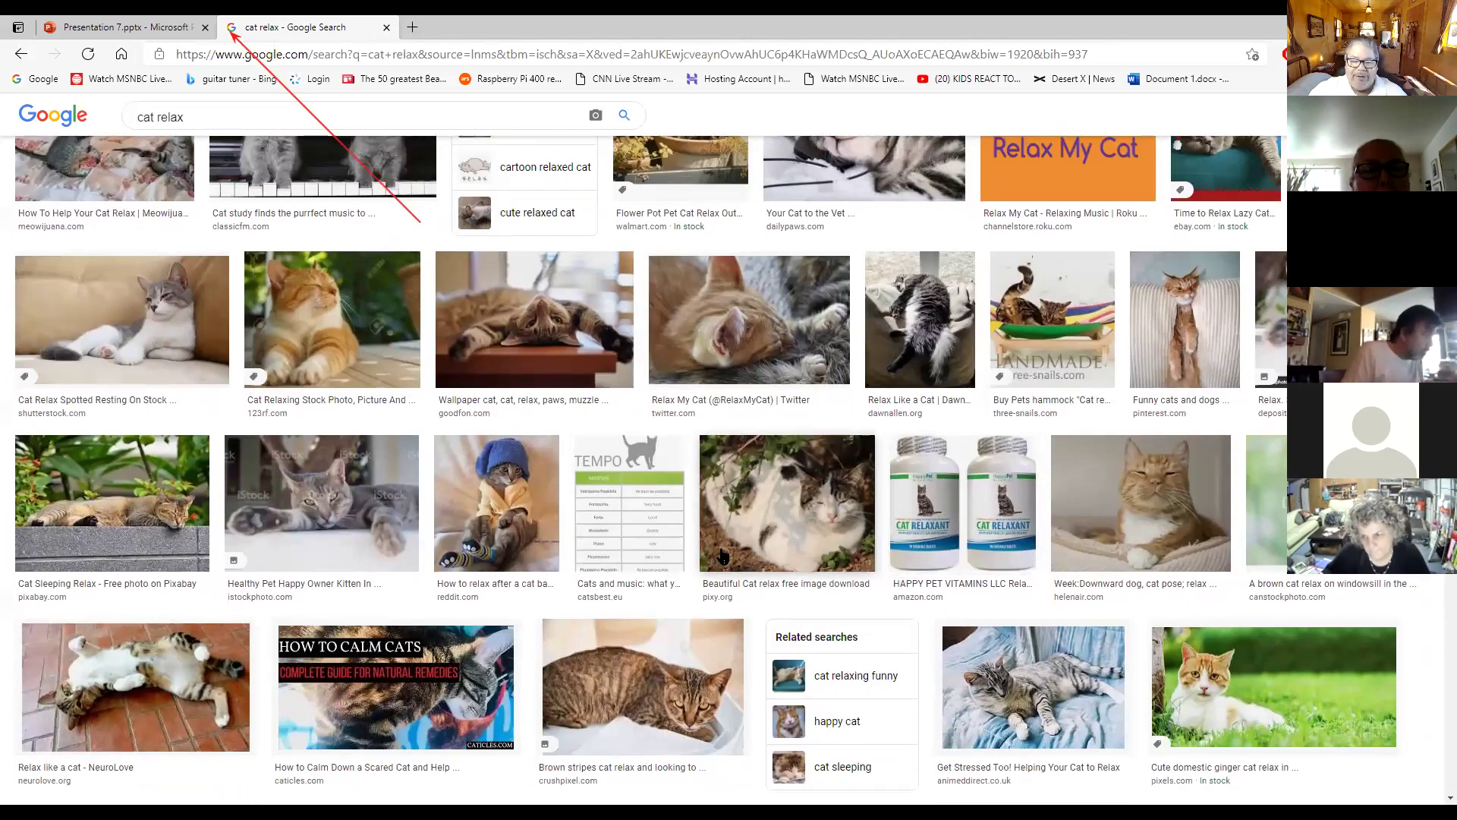
pyautogui.scroll(-1, 748, 569)
pyautogui.scroll(-3, 714, 577)
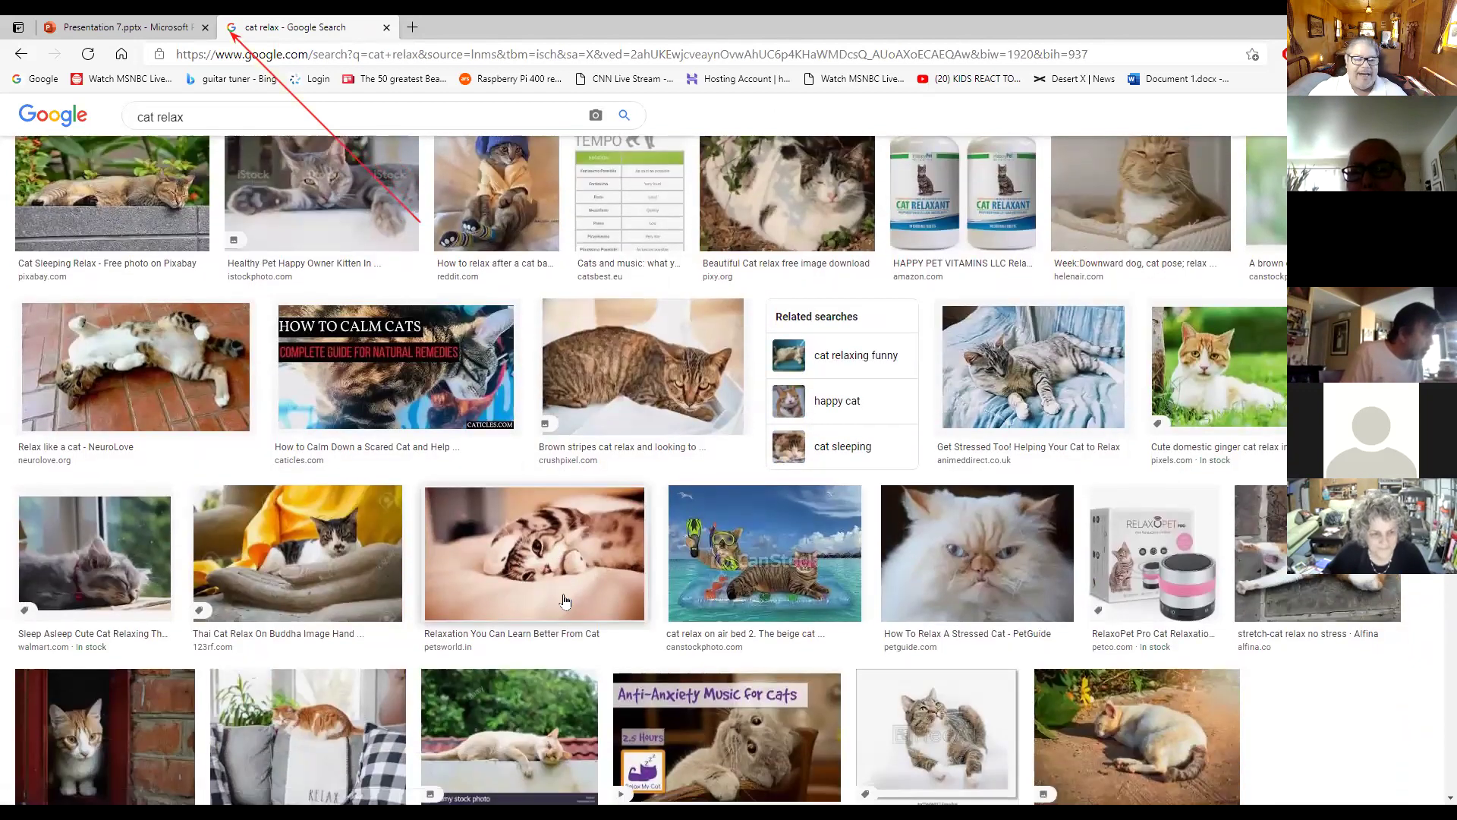
pyautogui.scroll(-1, 562, 568)
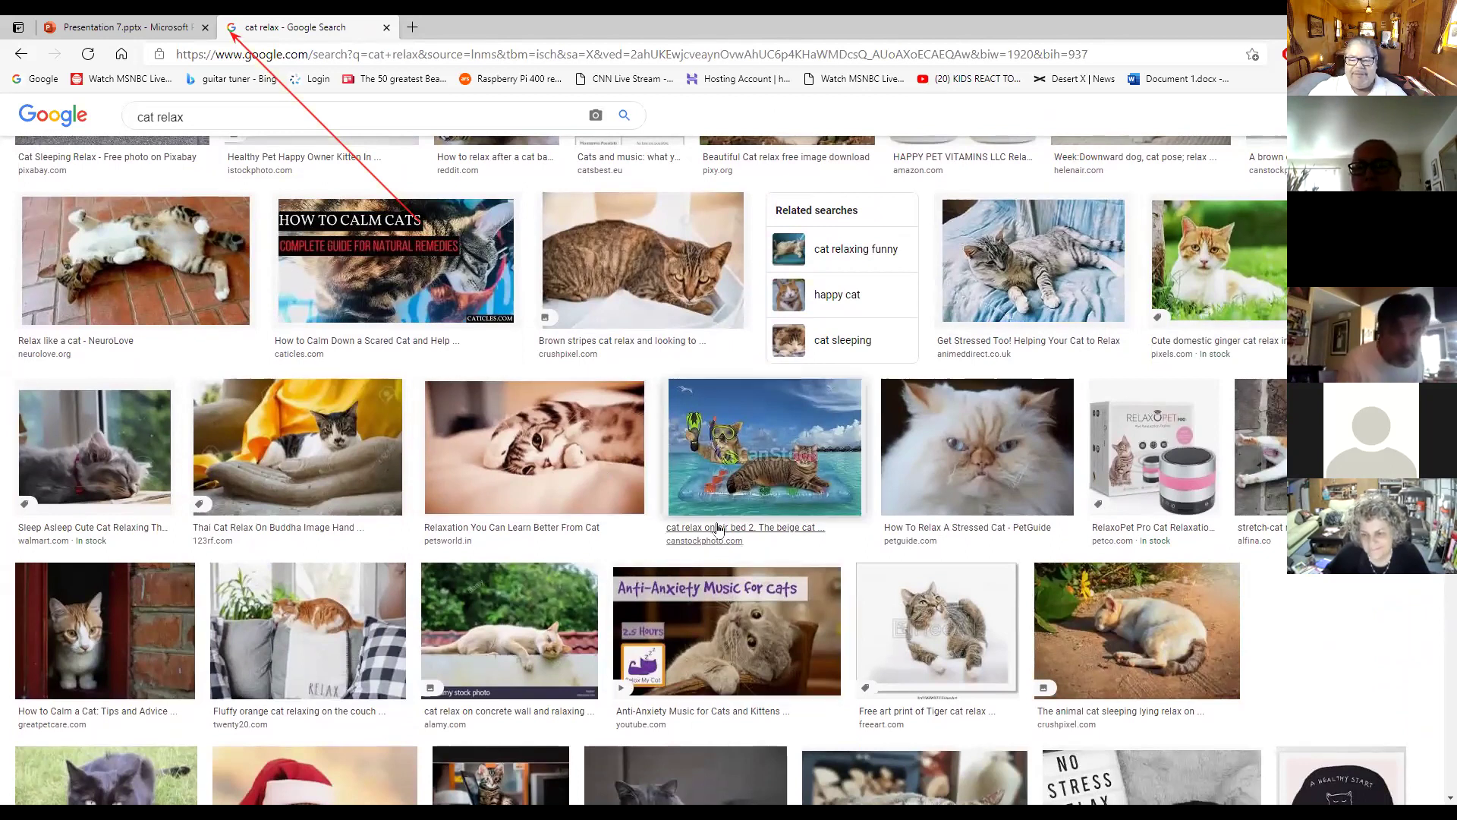
pyautogui.scroll(-2, 718, 529)
pyautogui.scroll(-1, 718, 529)
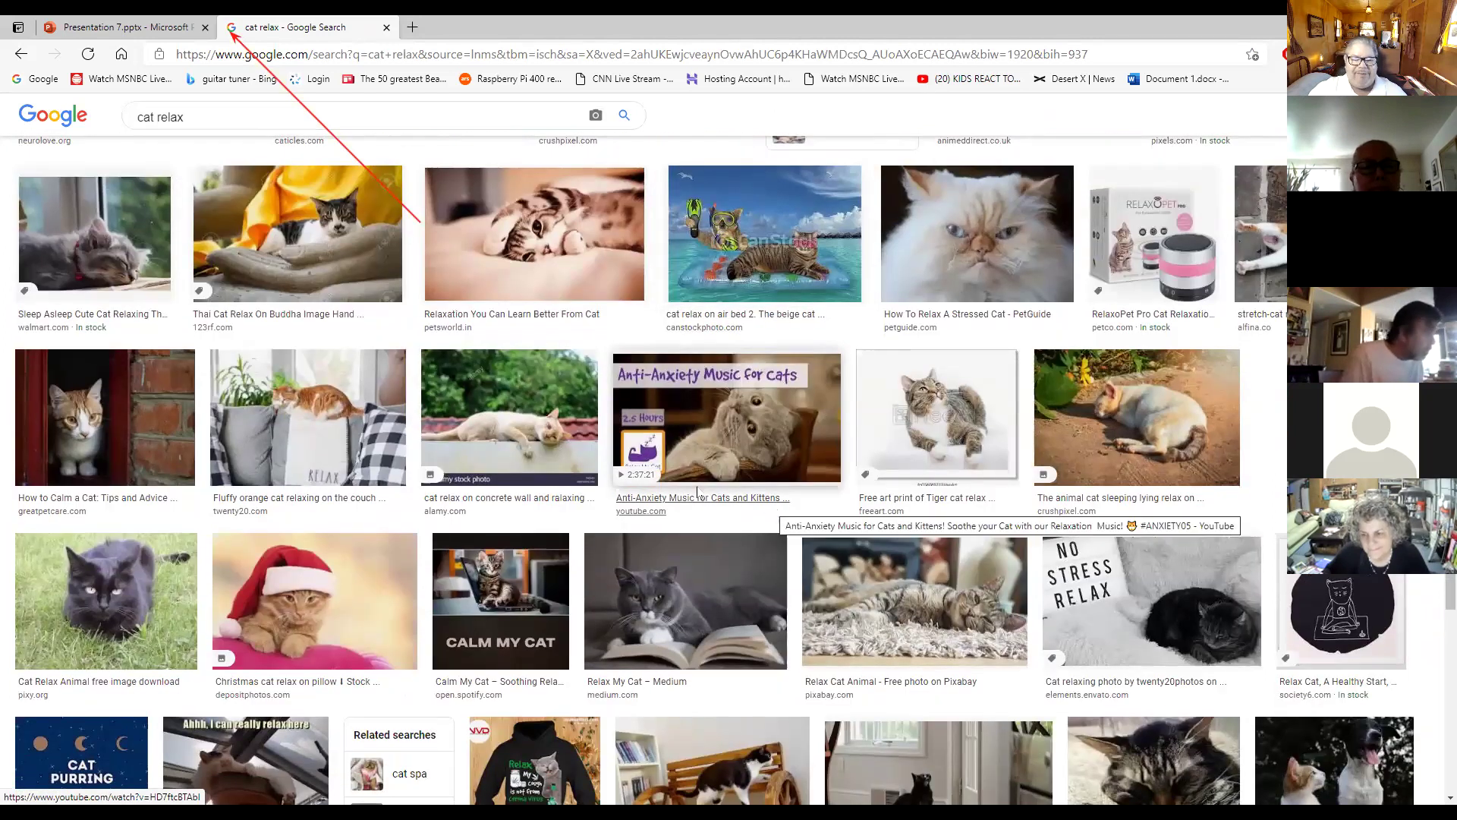
pyautogui.click(904, 595)
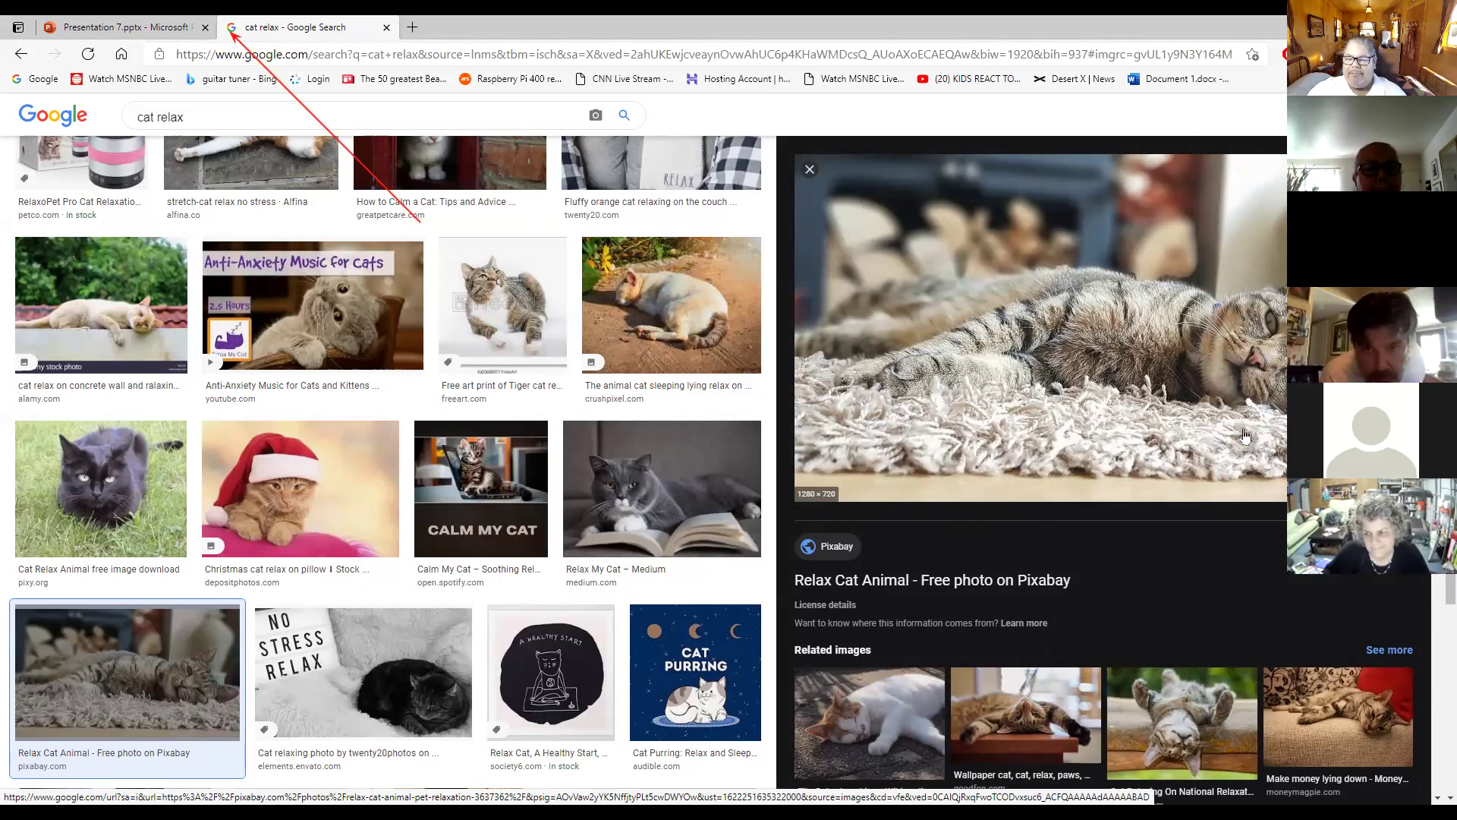
pyautogui.rightClick(1024, 329)
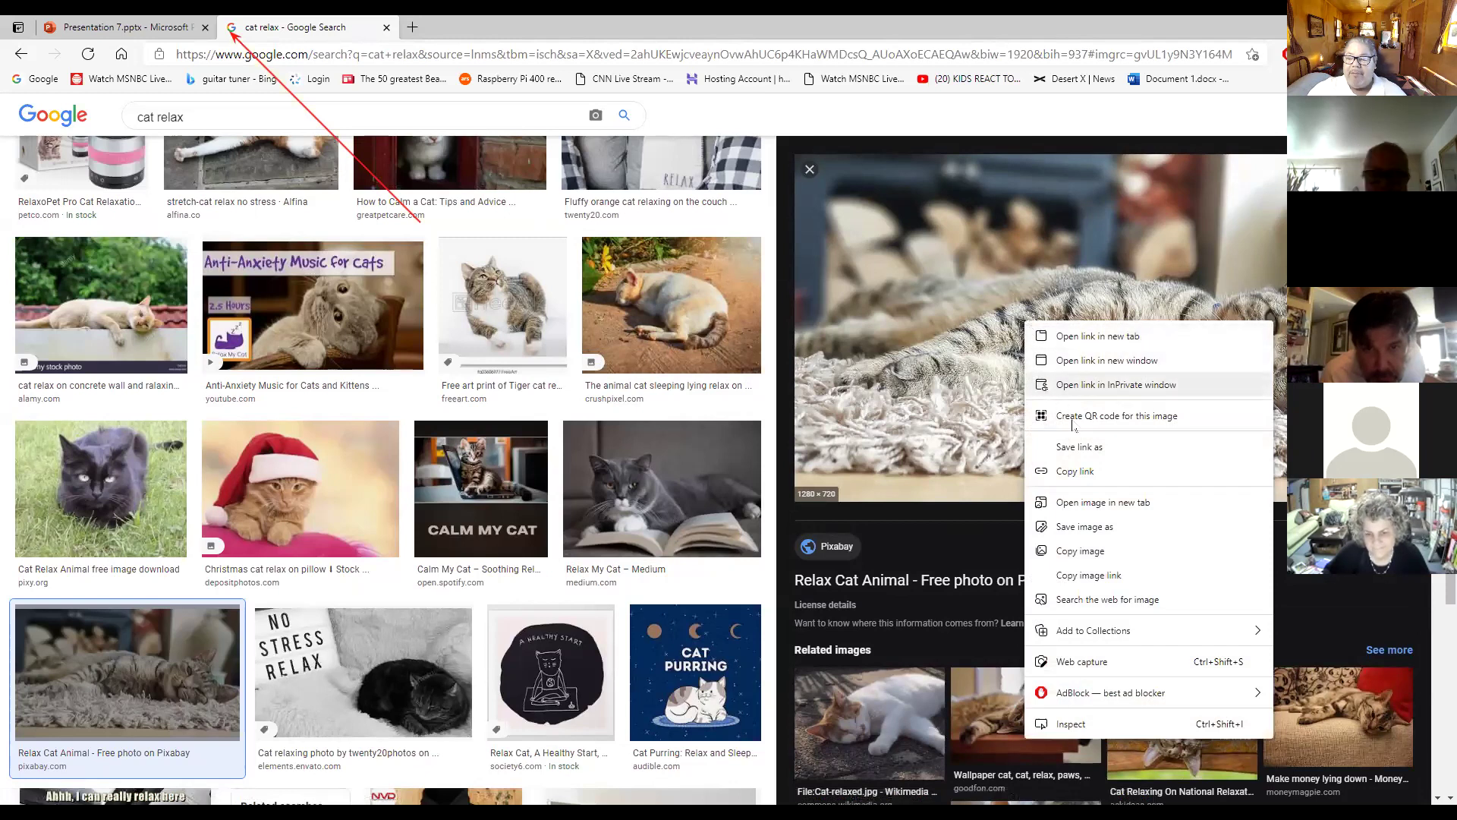
pyautogui.click(1079, 527)
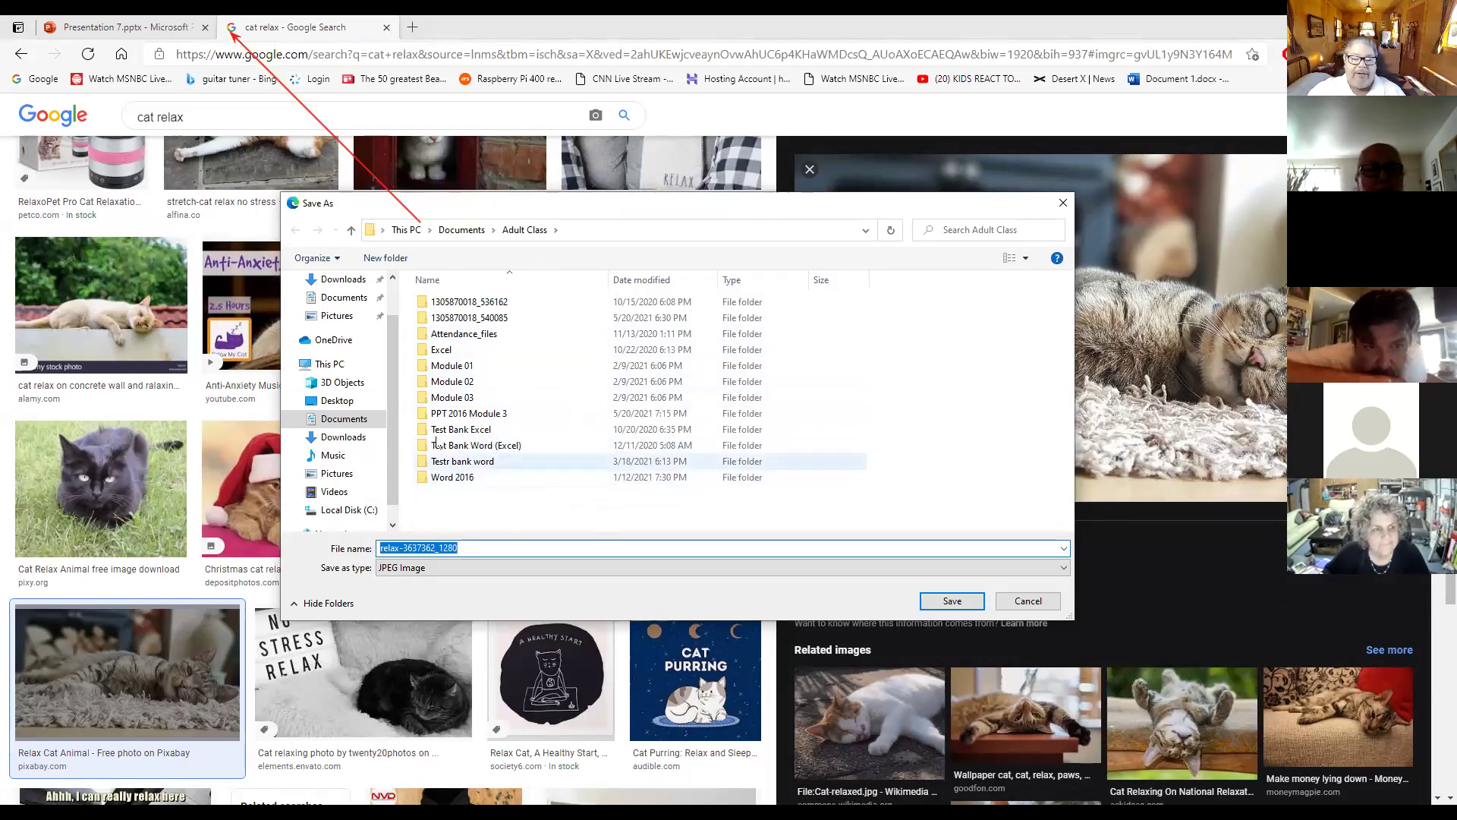
pyautogui.click(356, 400)
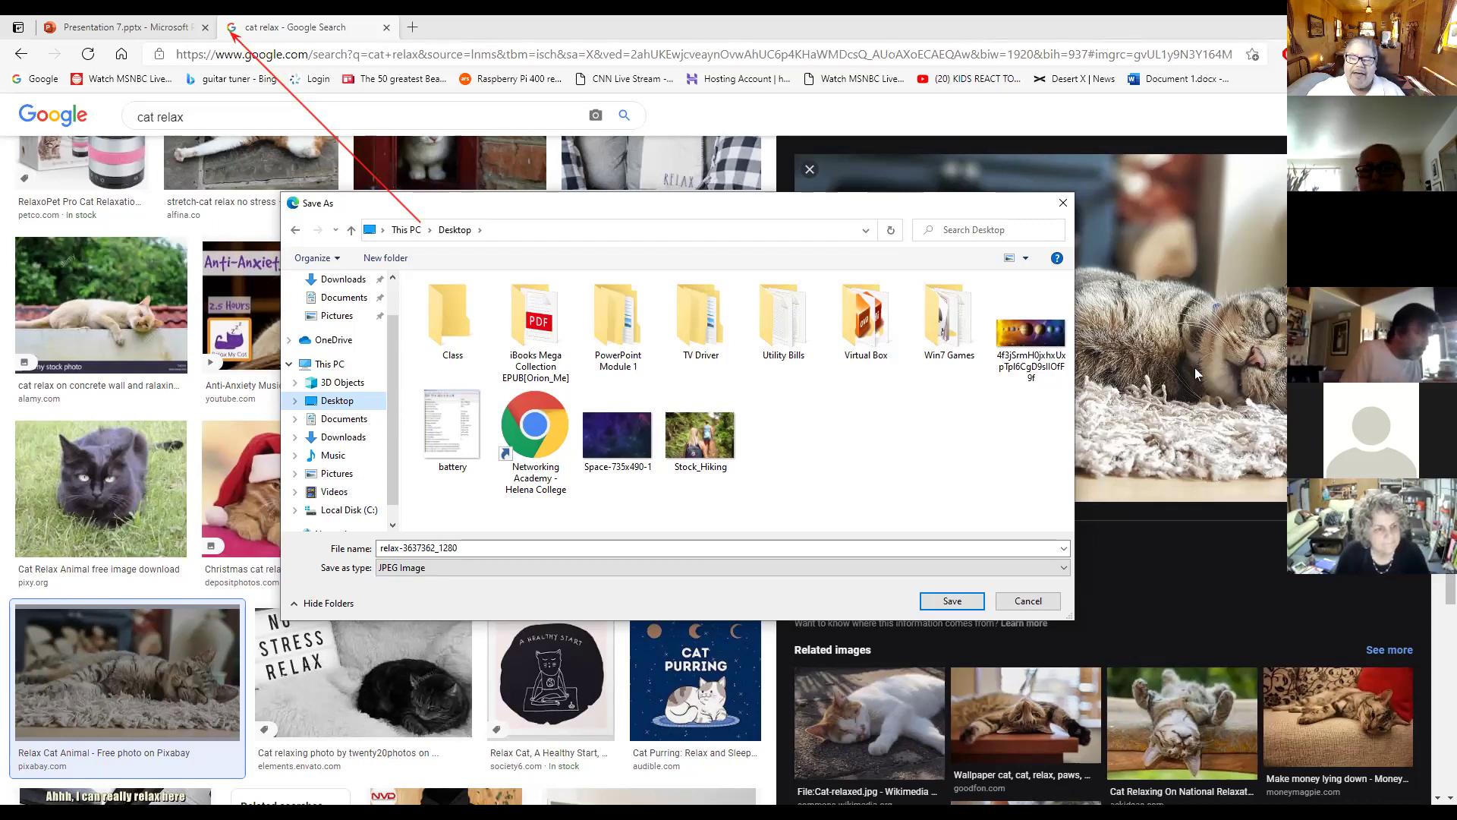
pyautogui.click(1029, 600)
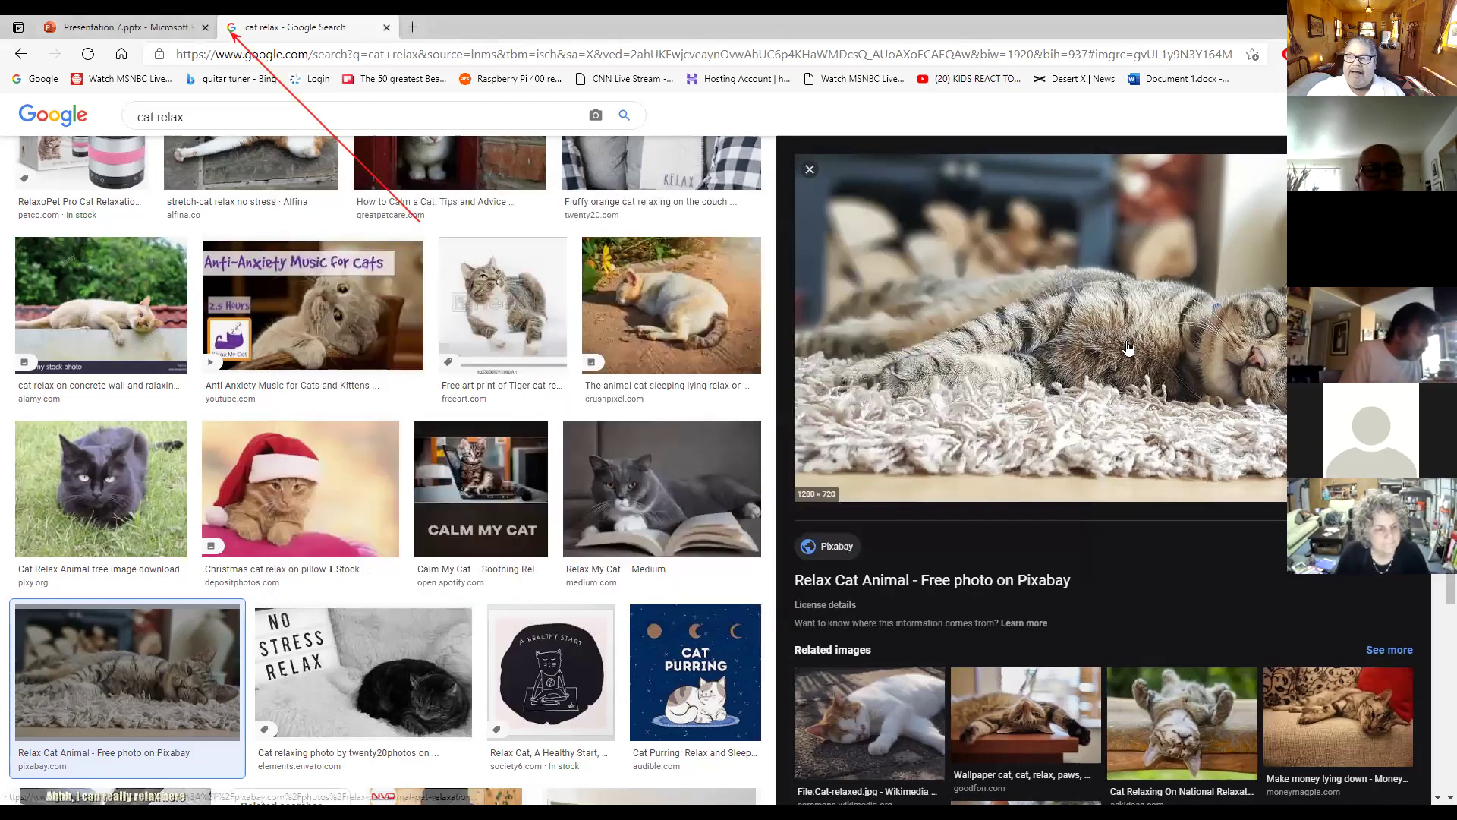
# Save the previewed Pixabay cat photo to the Desktop as JPEG image relax-3637362_1280.
pyautogui.rightClick(1129, 343)
pyautogui.click(1177, 547)
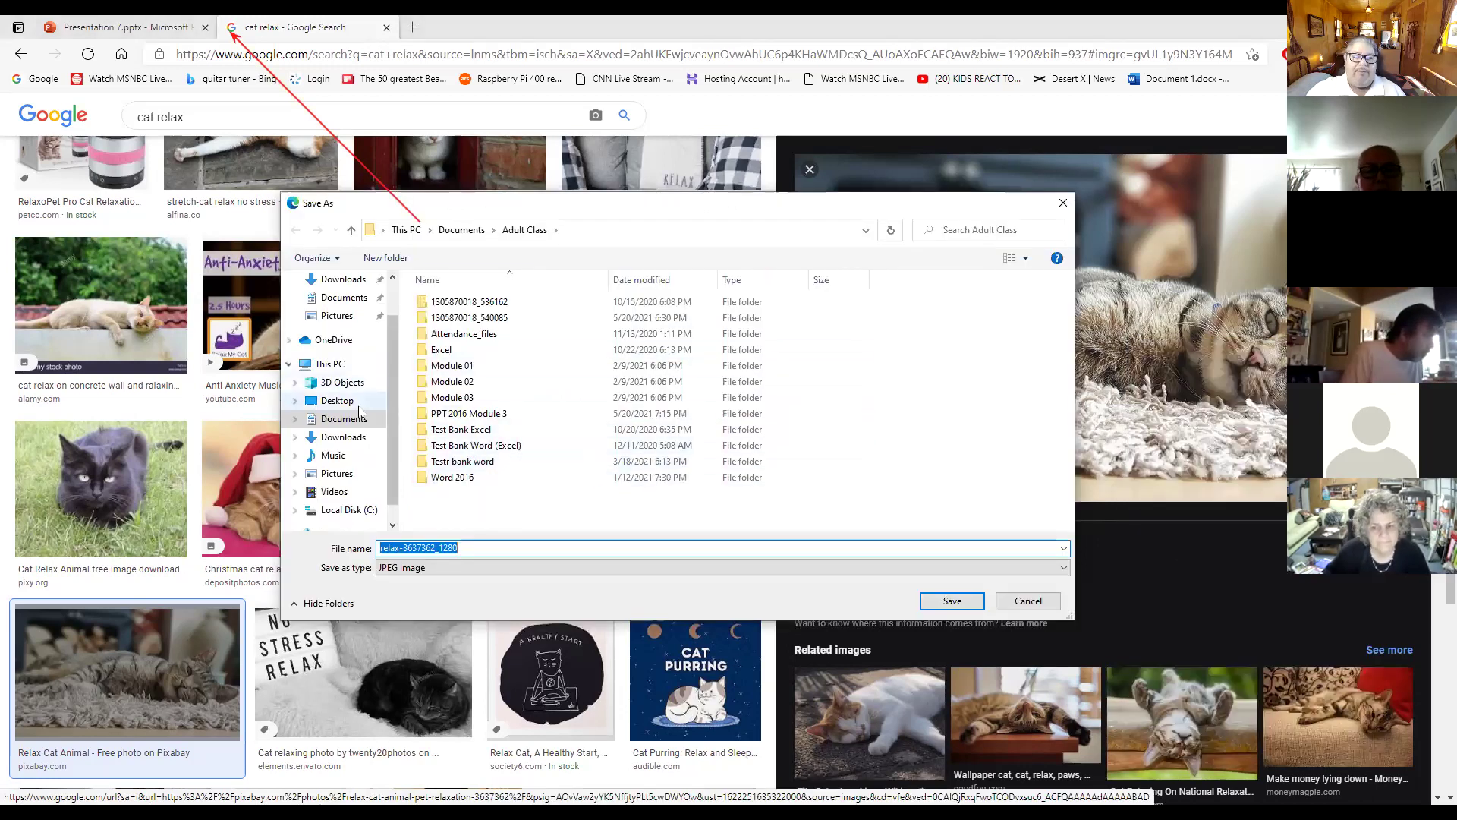
pyautogui.click(338, 401)
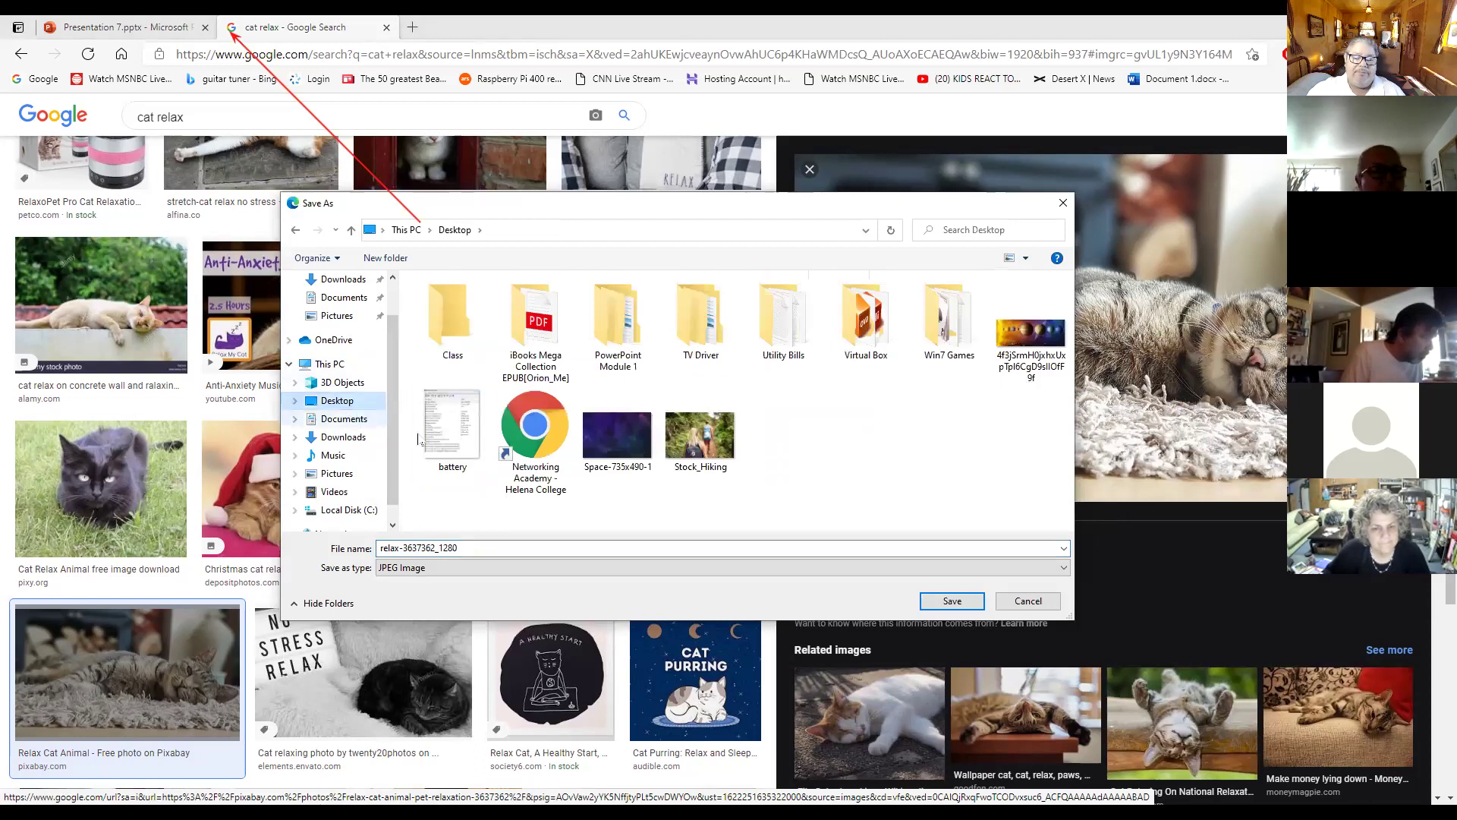
pyautogui.click(958, 598)
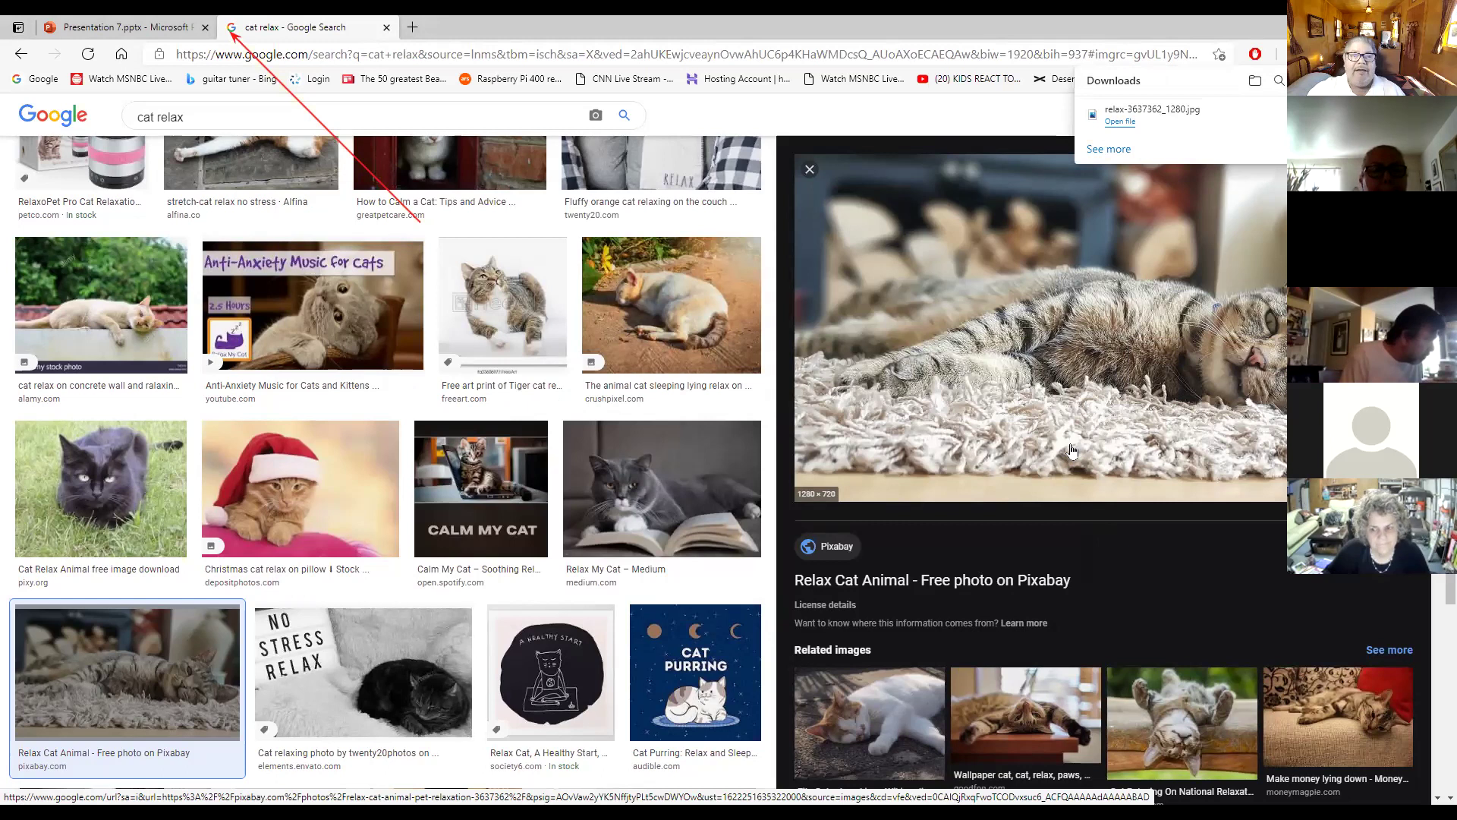
# Switch back to the PowerPoint presentation and set relax-3637362_1280.jpg from the Desktop as the title slide's background picture.
pyautogui.click(170, 31)
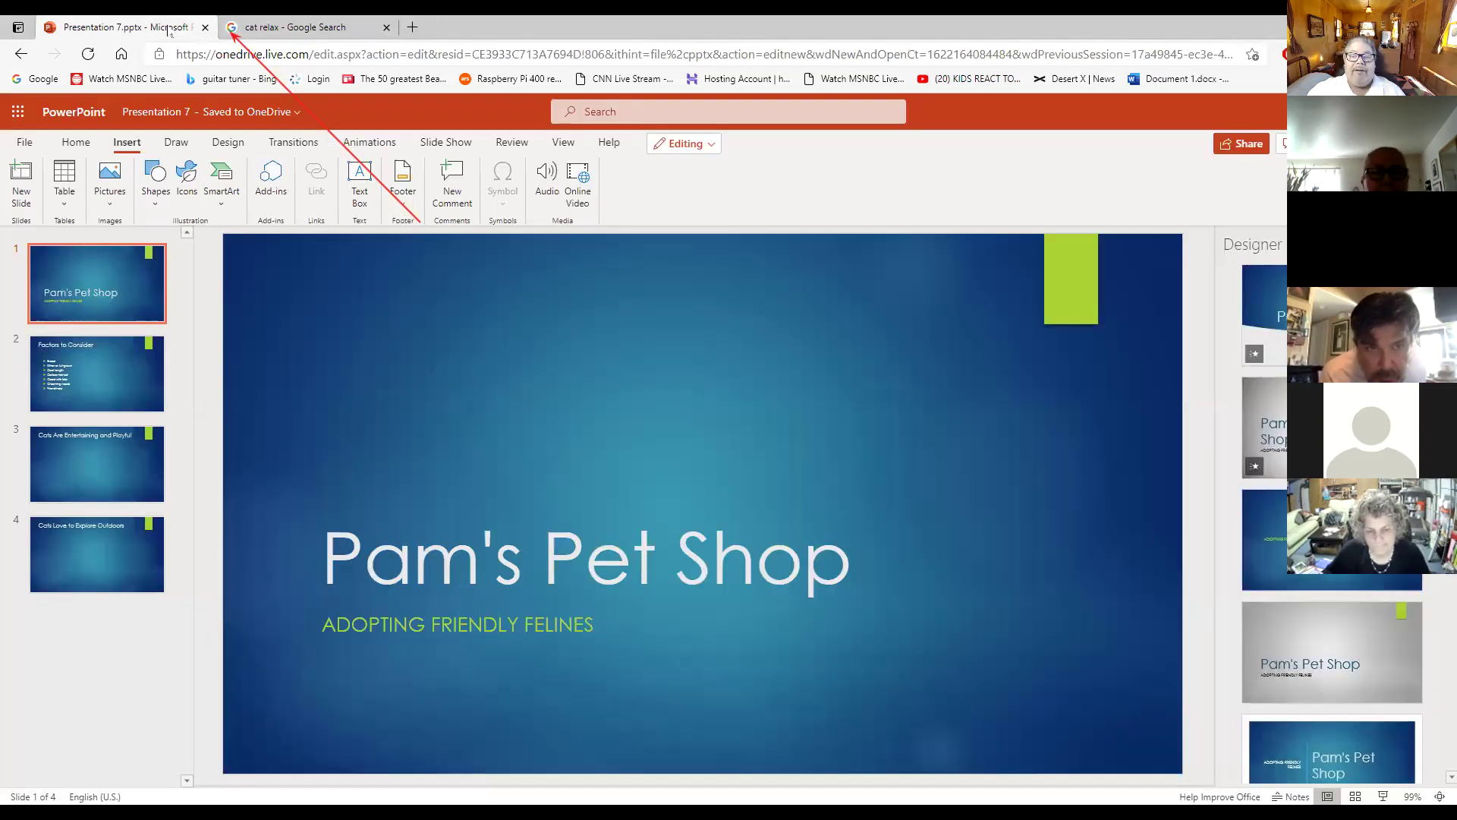
pyautogui.click(228, 142)
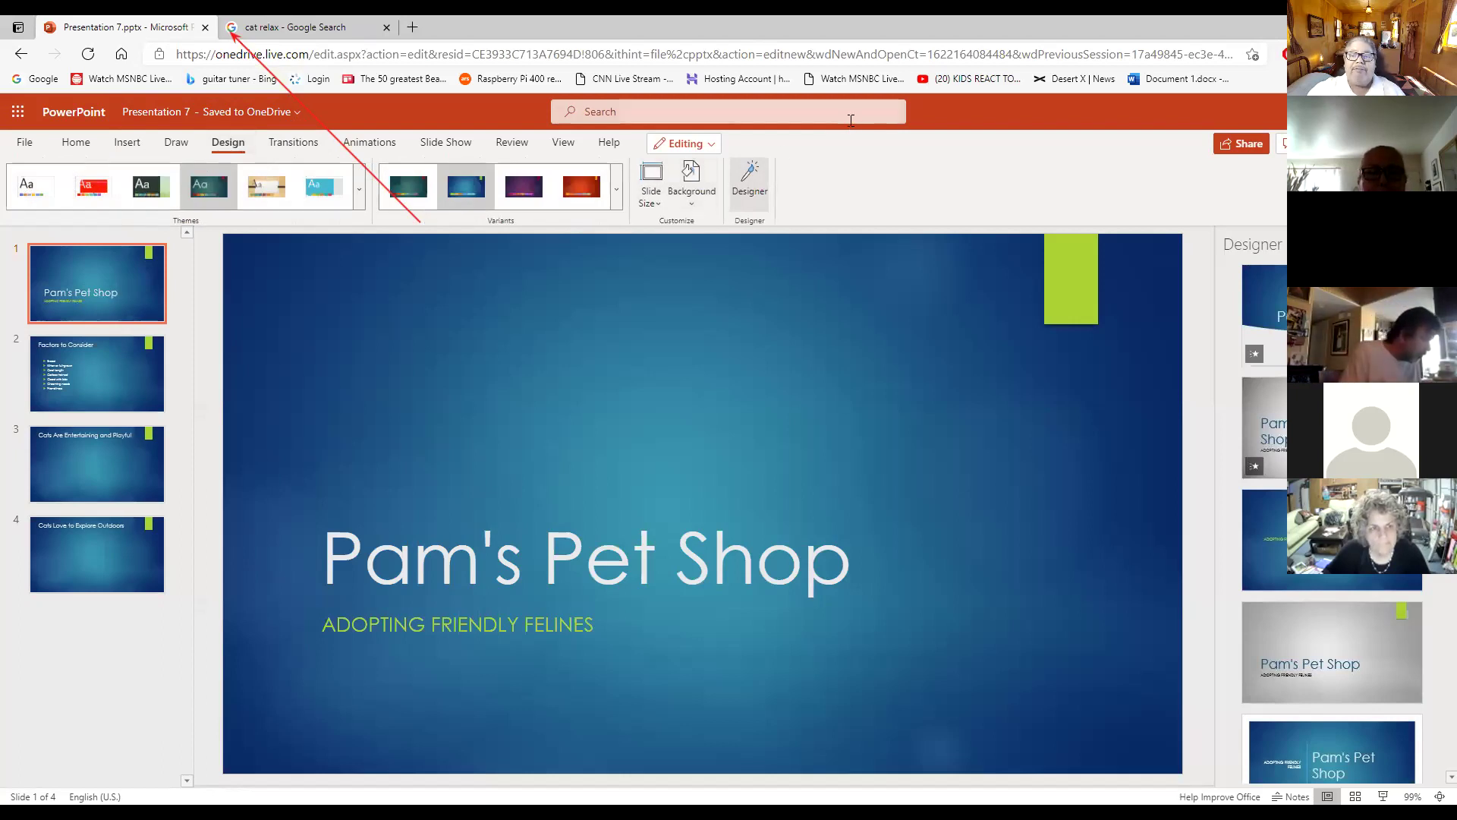
pyautogui.click(691, 199)
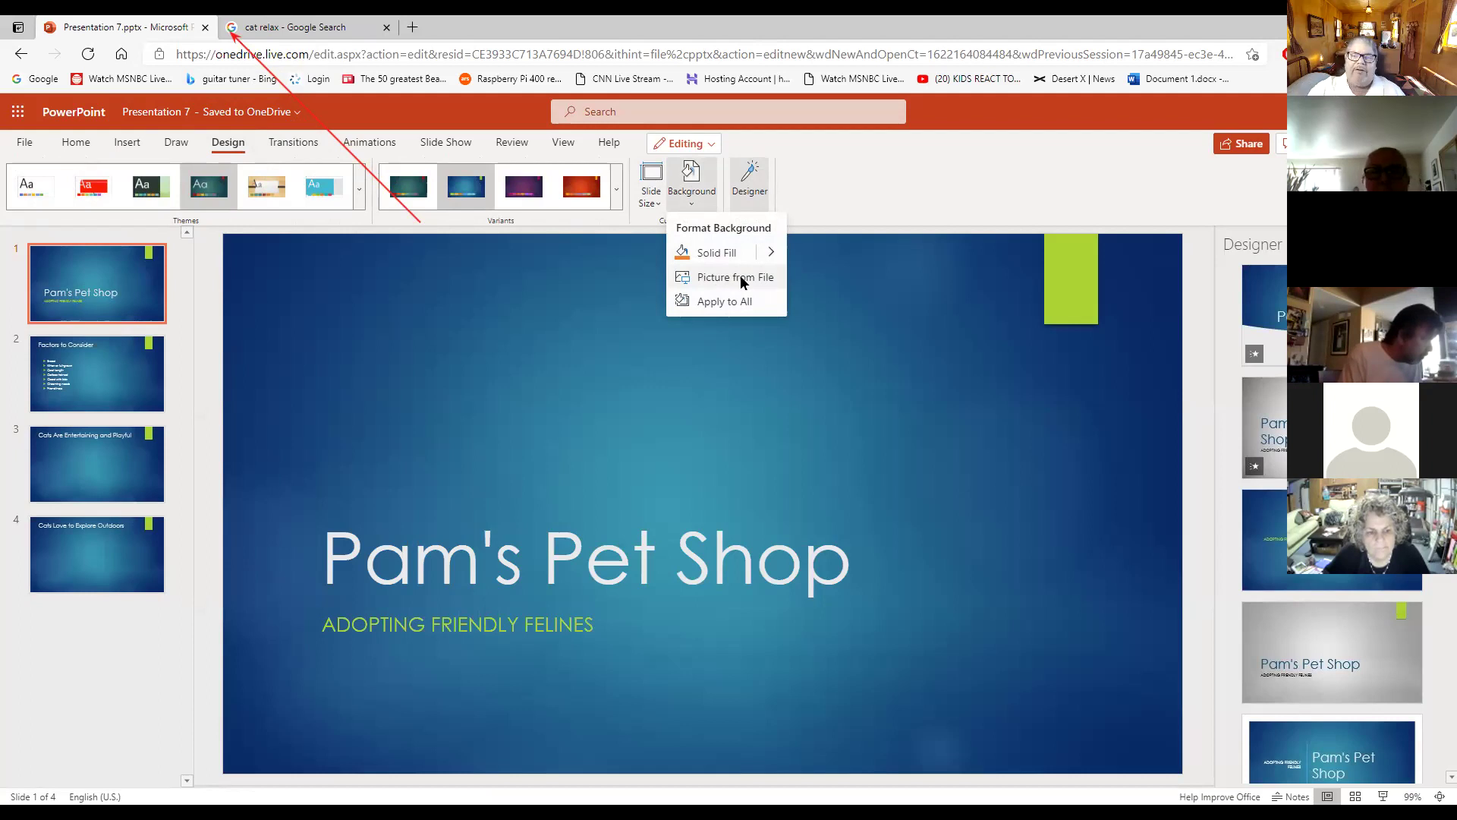
pyautogui.click(742, 278)
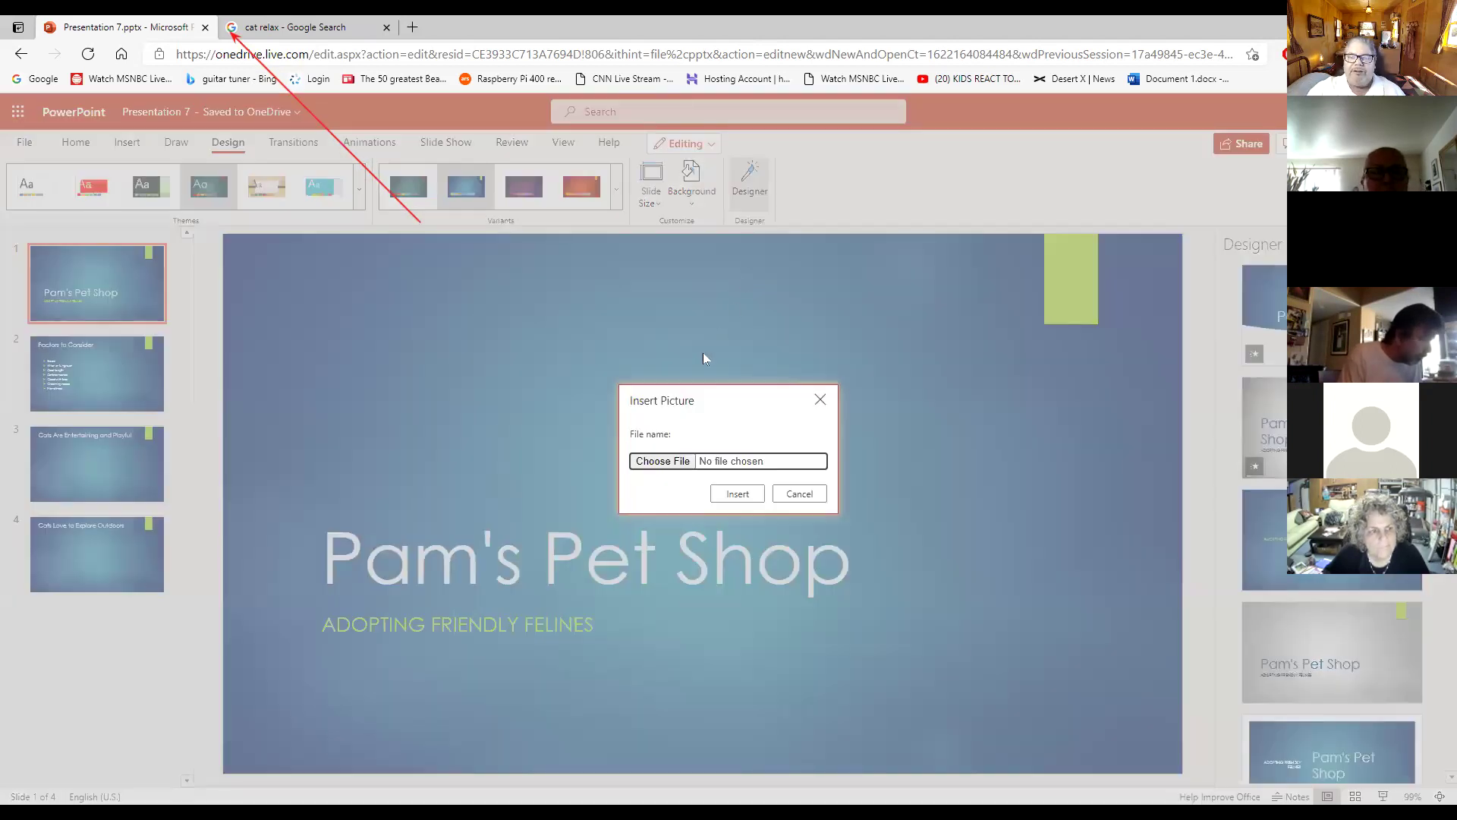
pyautogui.click(671, 463)
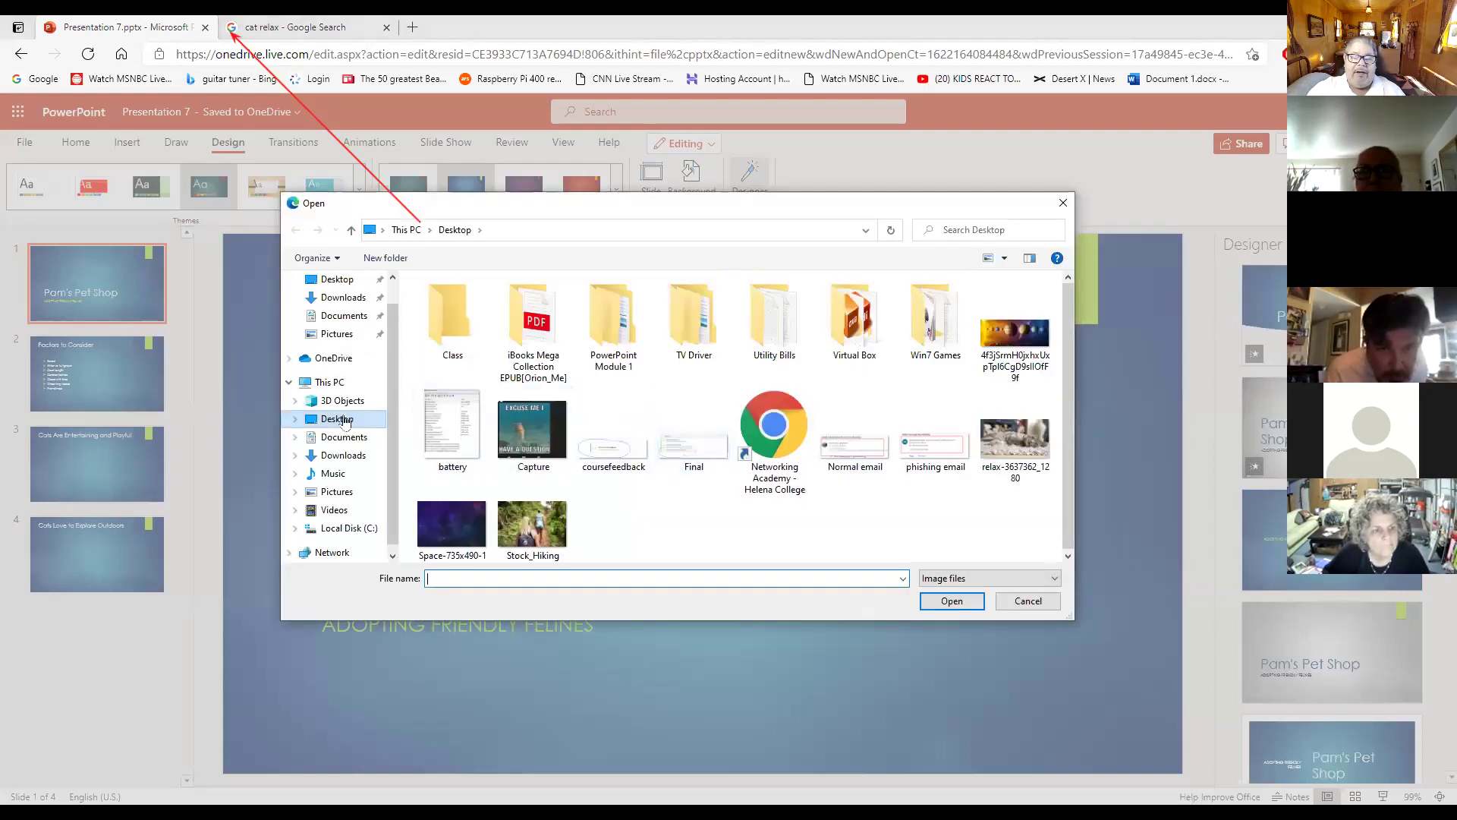
pyautogui.click(345, 420)
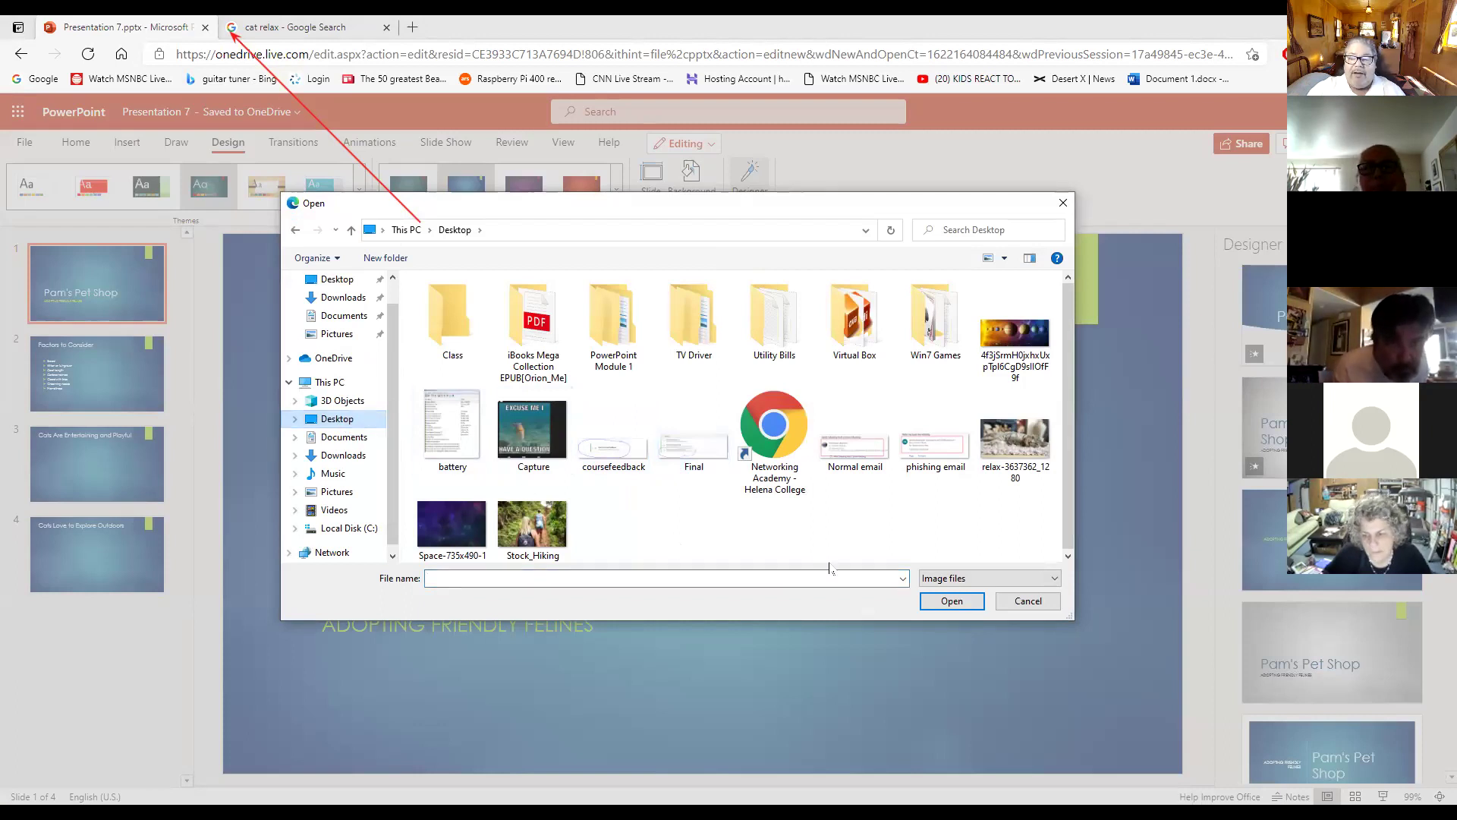
pyautogui.click(1030, 444)
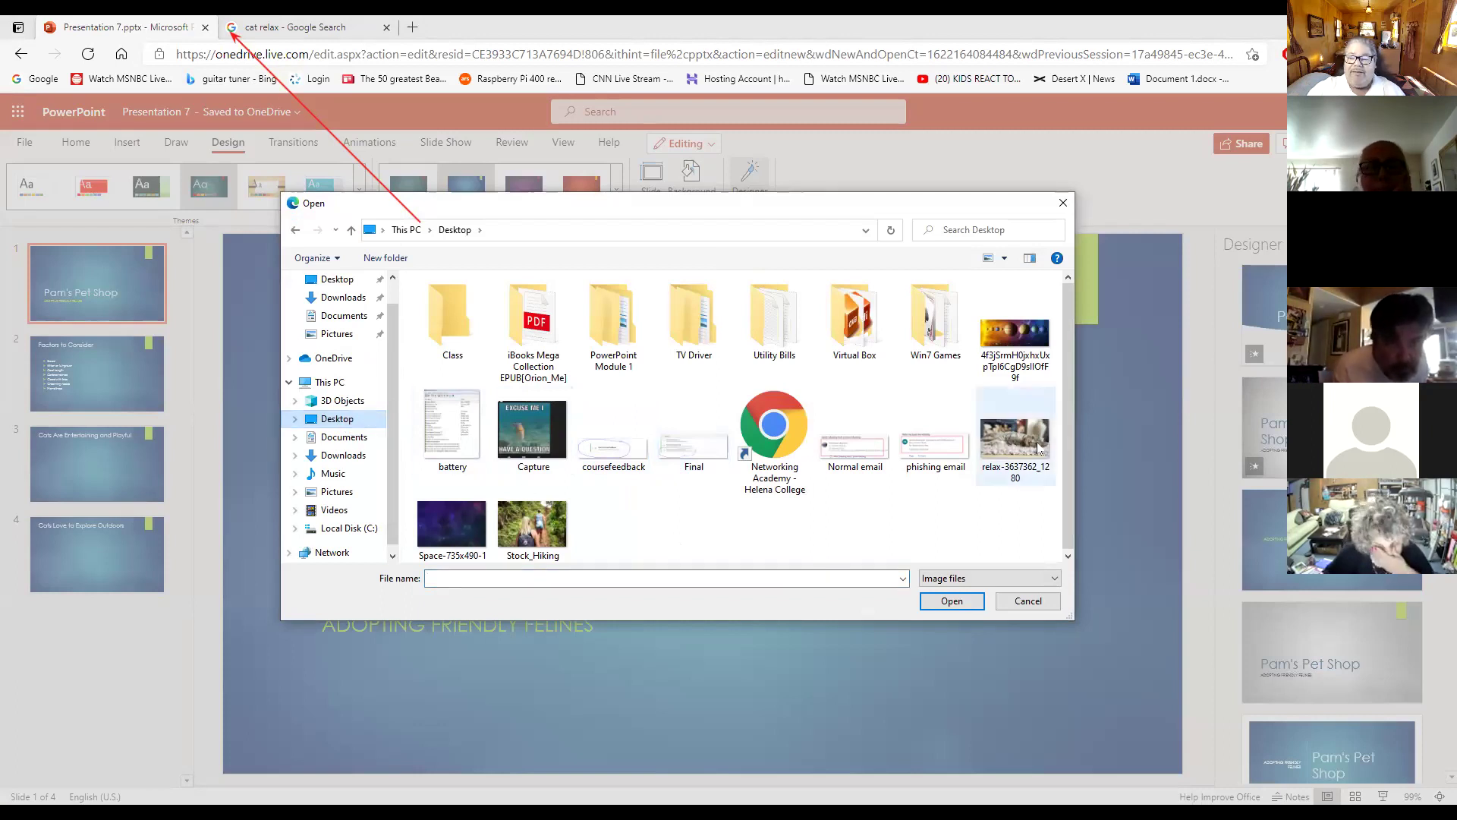
pyautogui.click(952, 601)
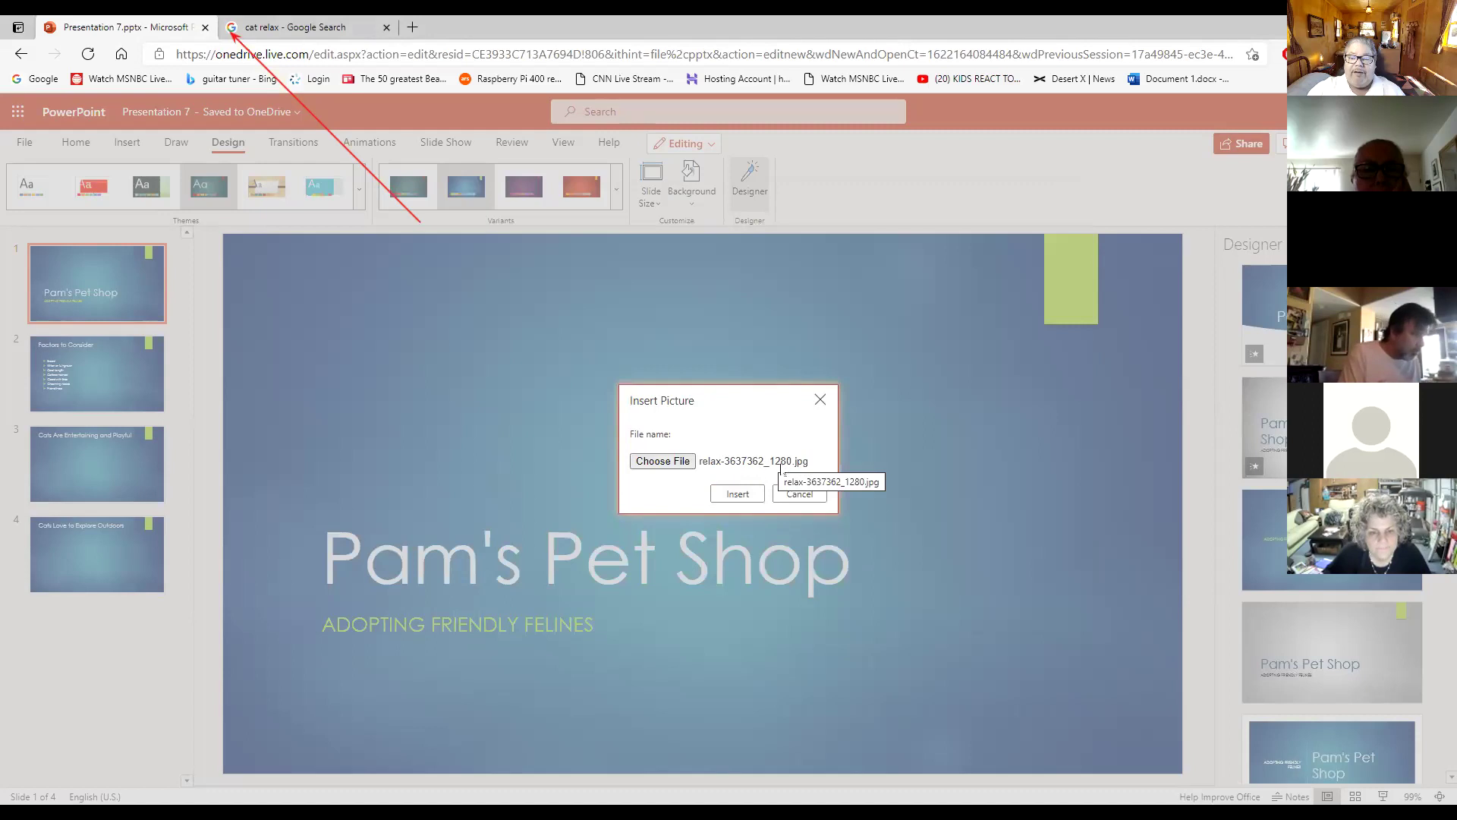
pyautogui.click(737, 493)
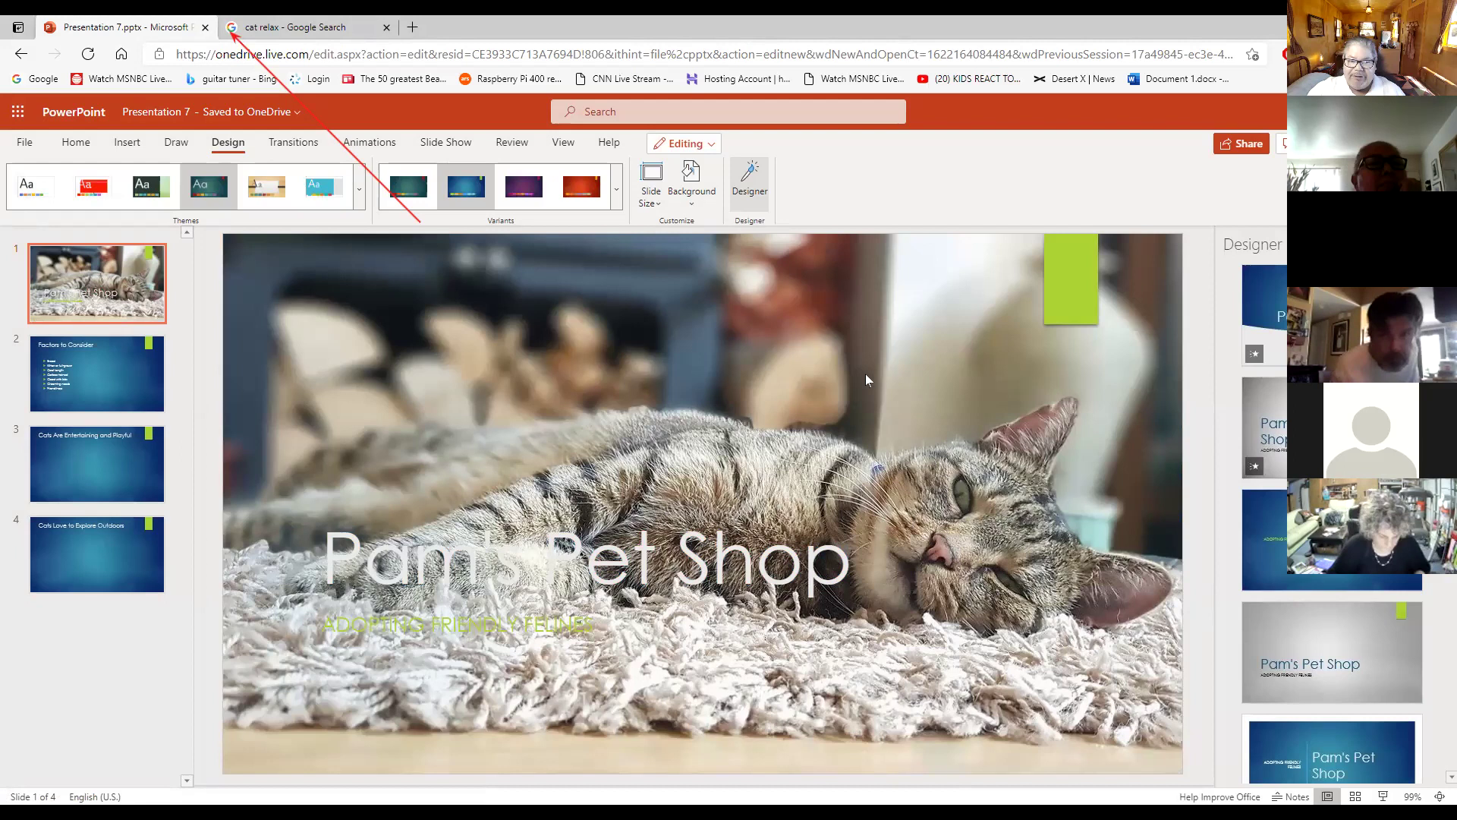
pyautogui.hotkey('ctrl', 'Tab')
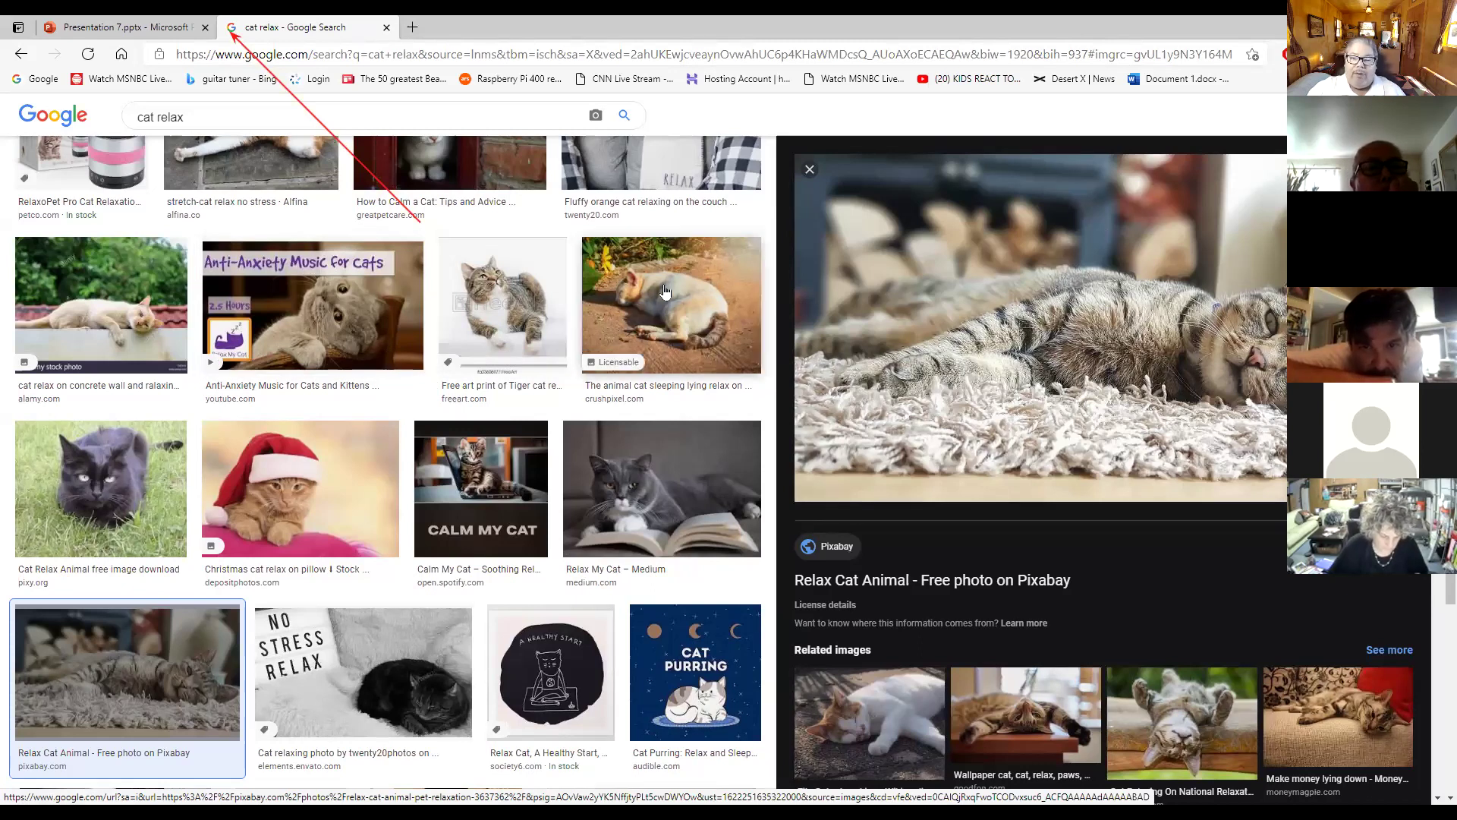
pyautogui.rightClick(319, 300)
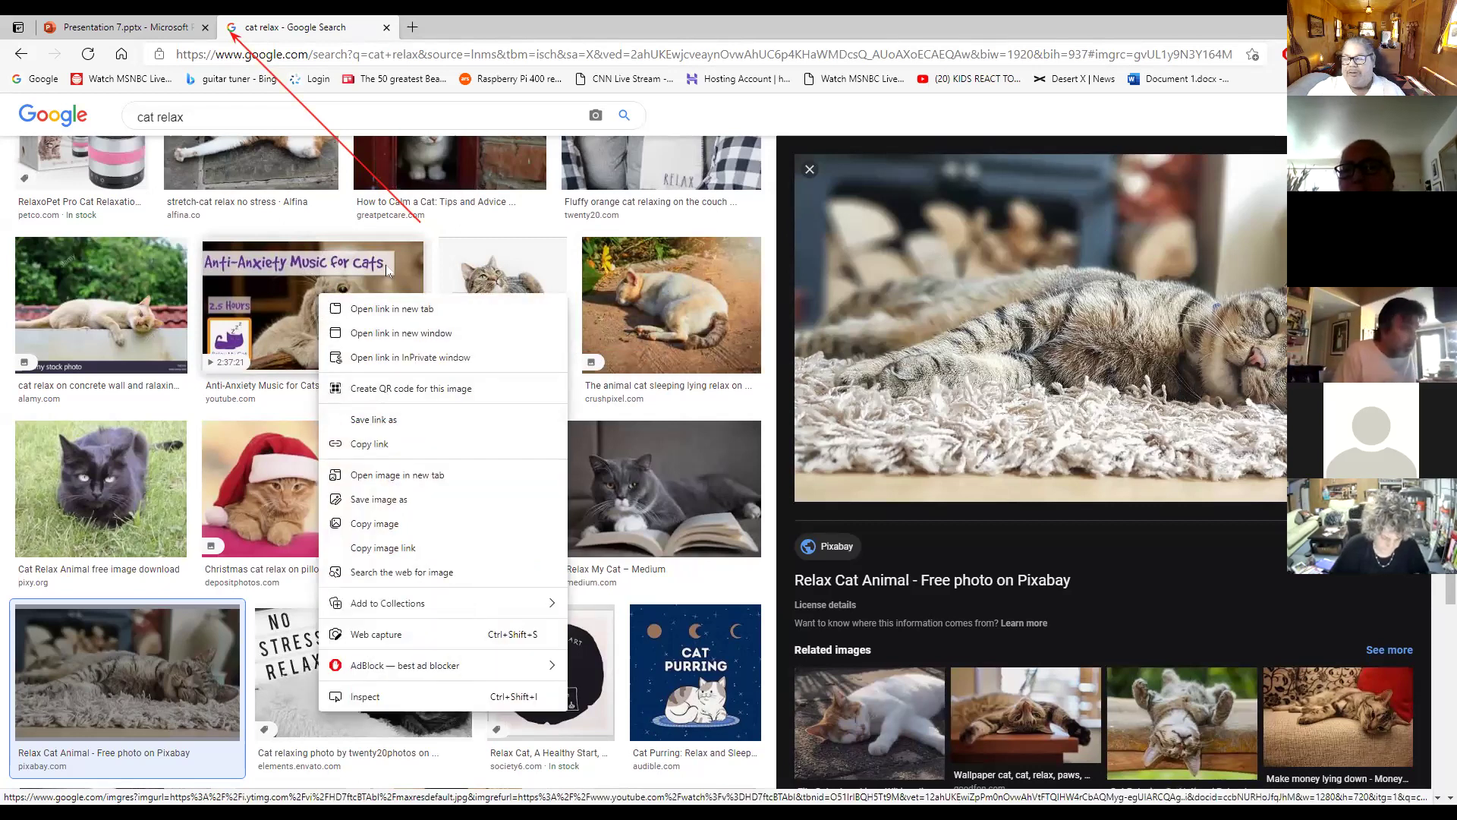
pyautogui.click(484, 15)
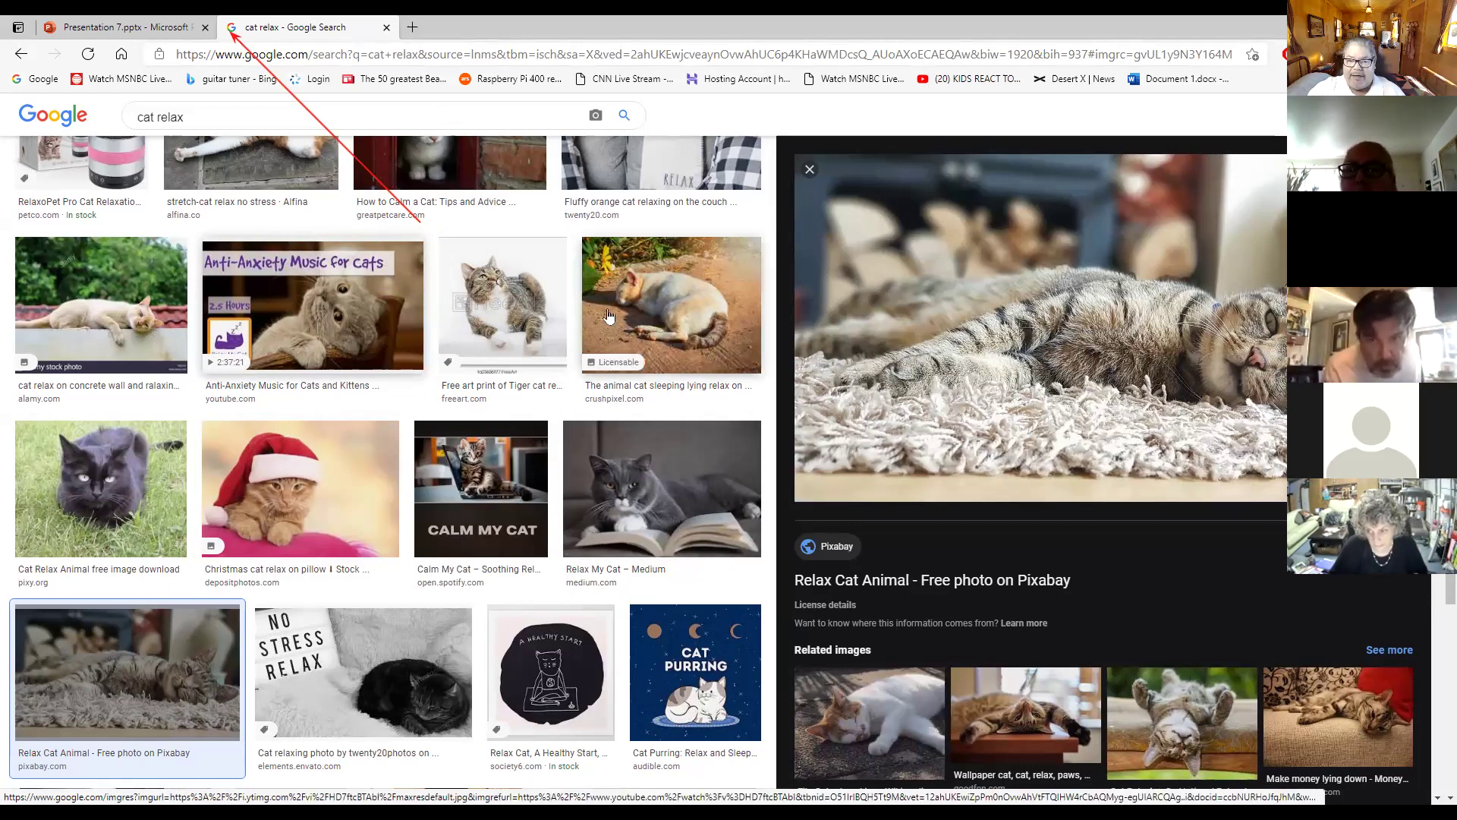
pyautogui.rightClick(1077, 268)
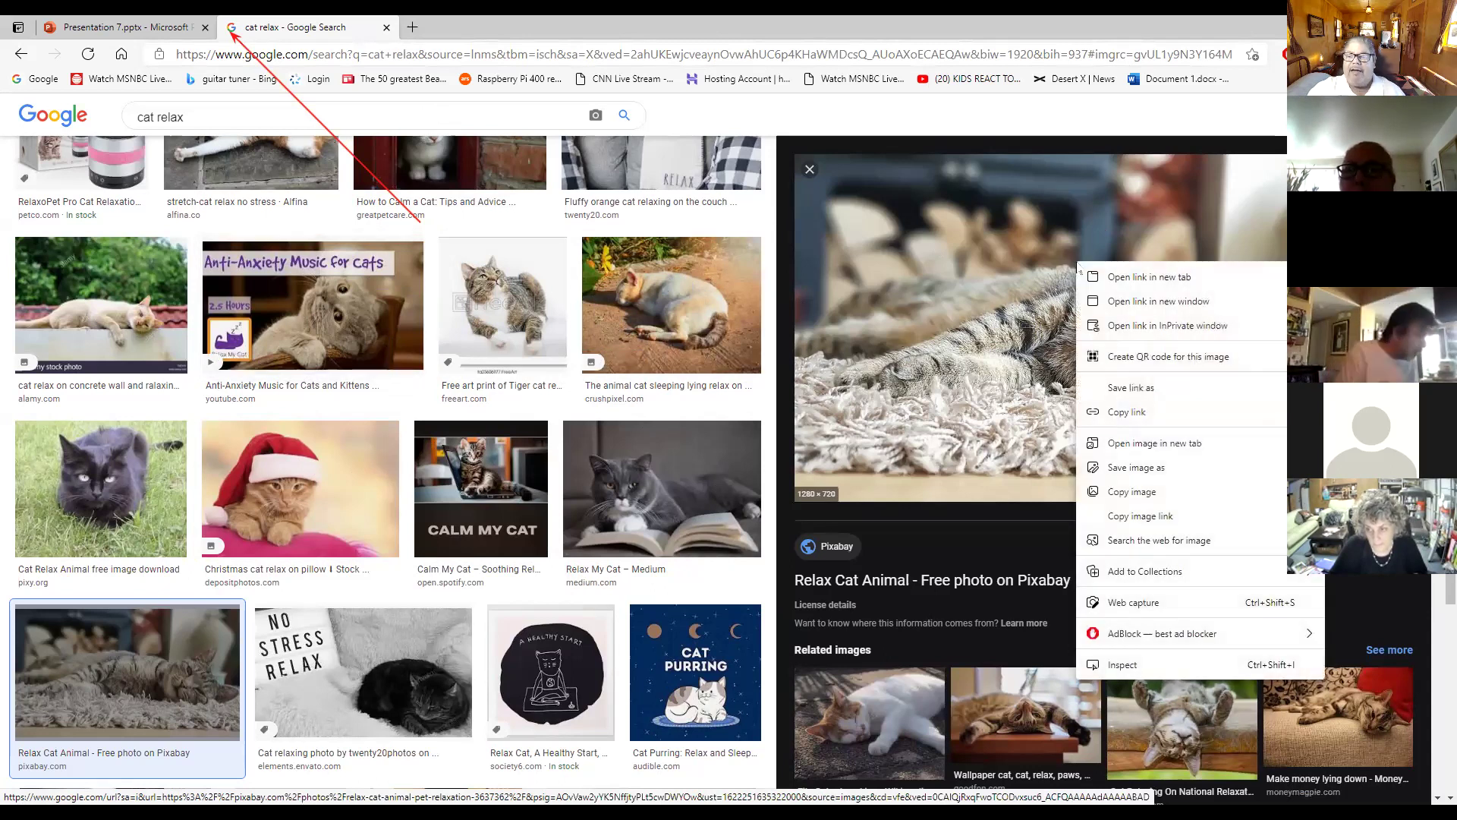
pyautogui.click(1152, 473)
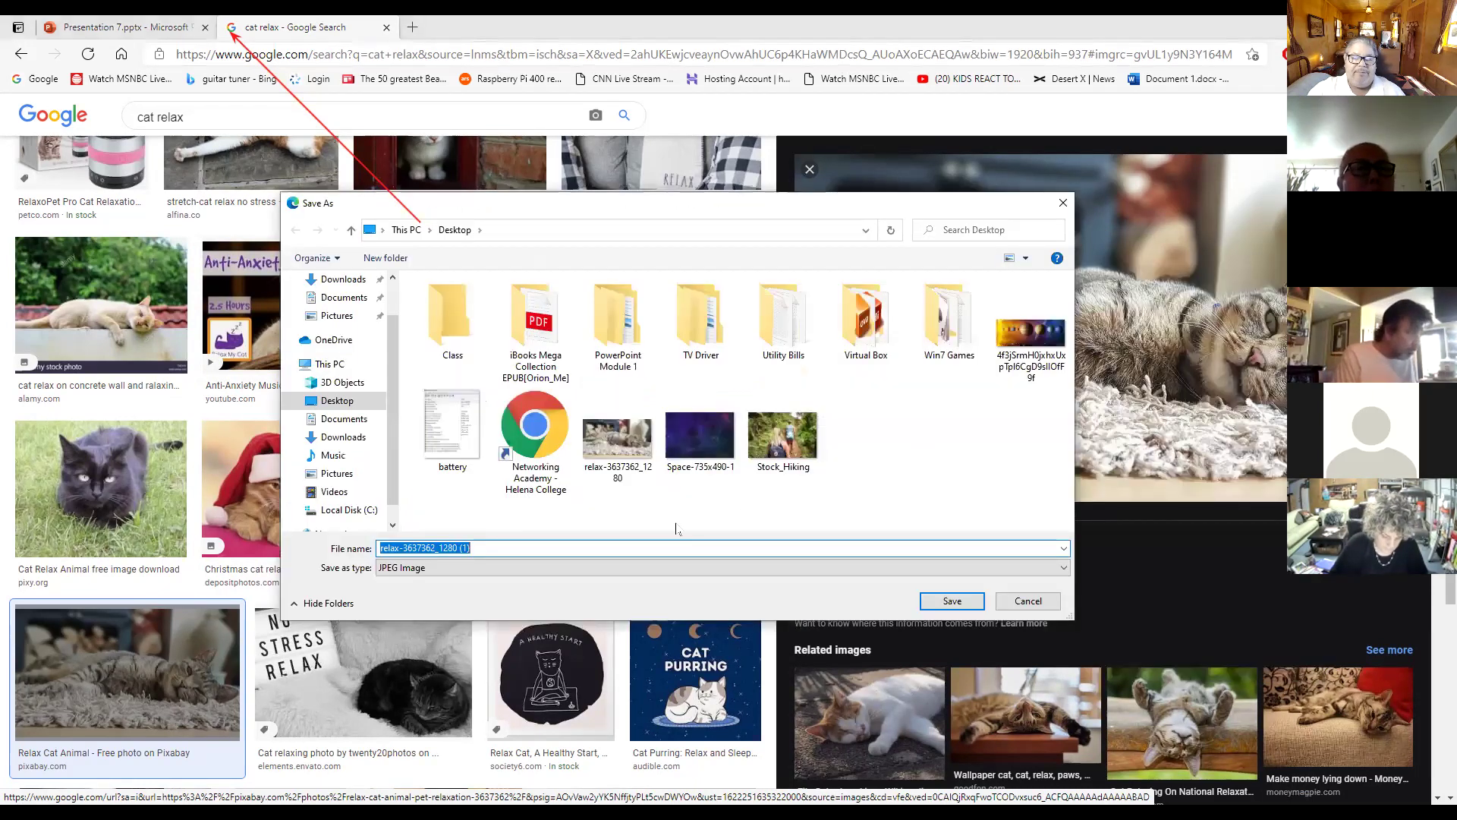
pyautogui.click(354, 405)
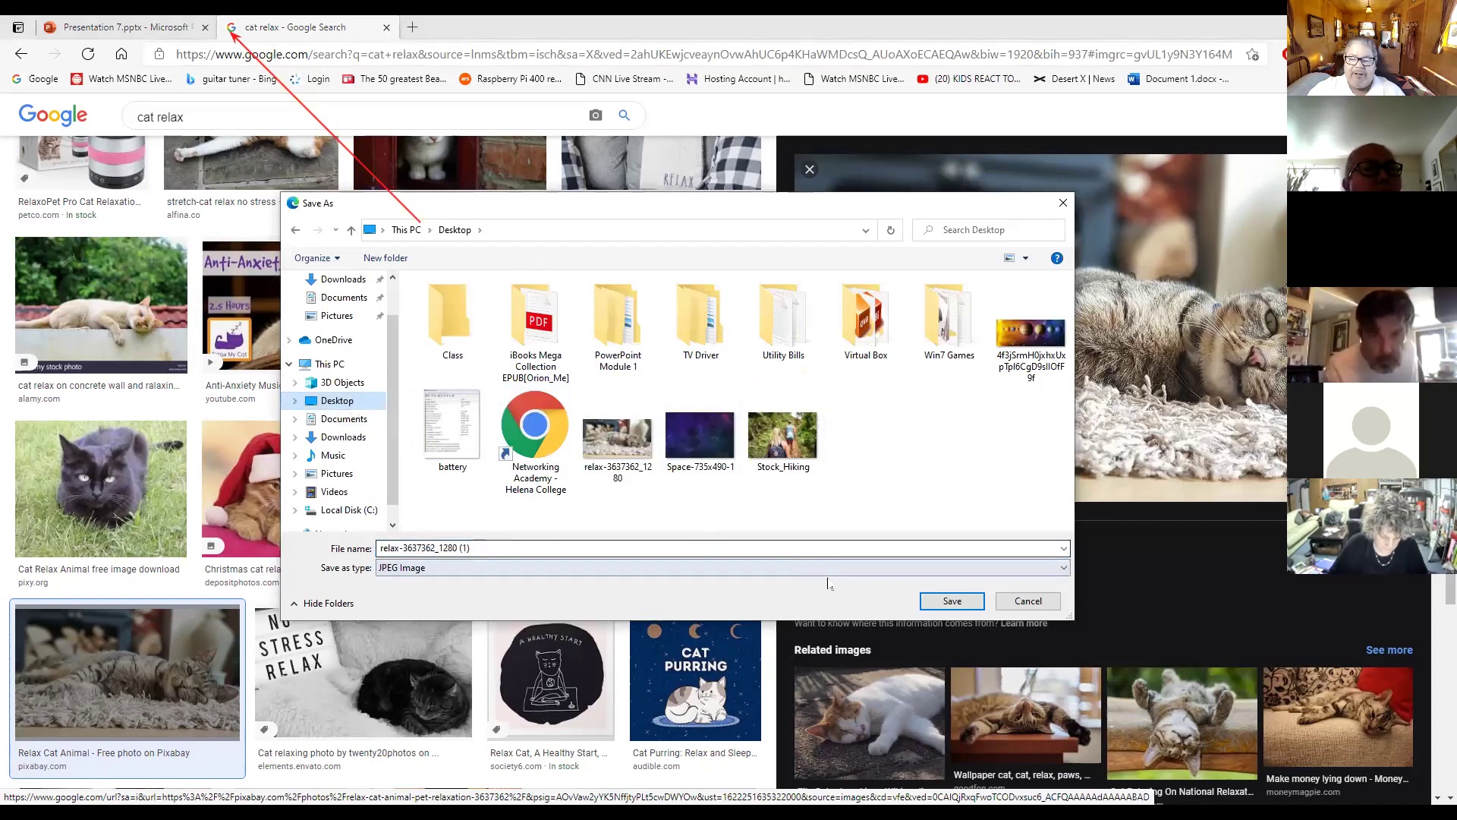
pyautogui.click(1029, 601)
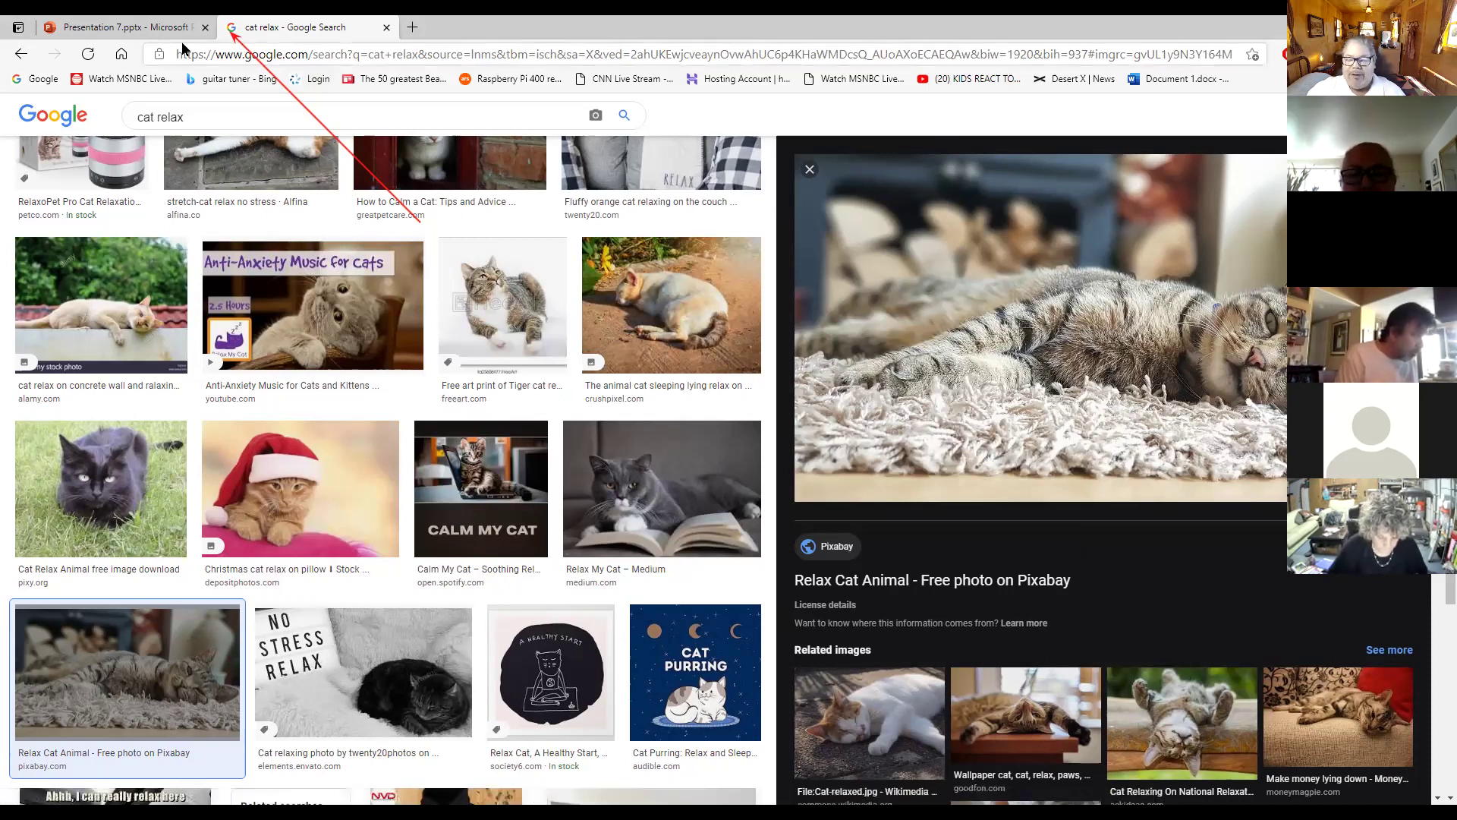
pyautogui.click(161, 31)
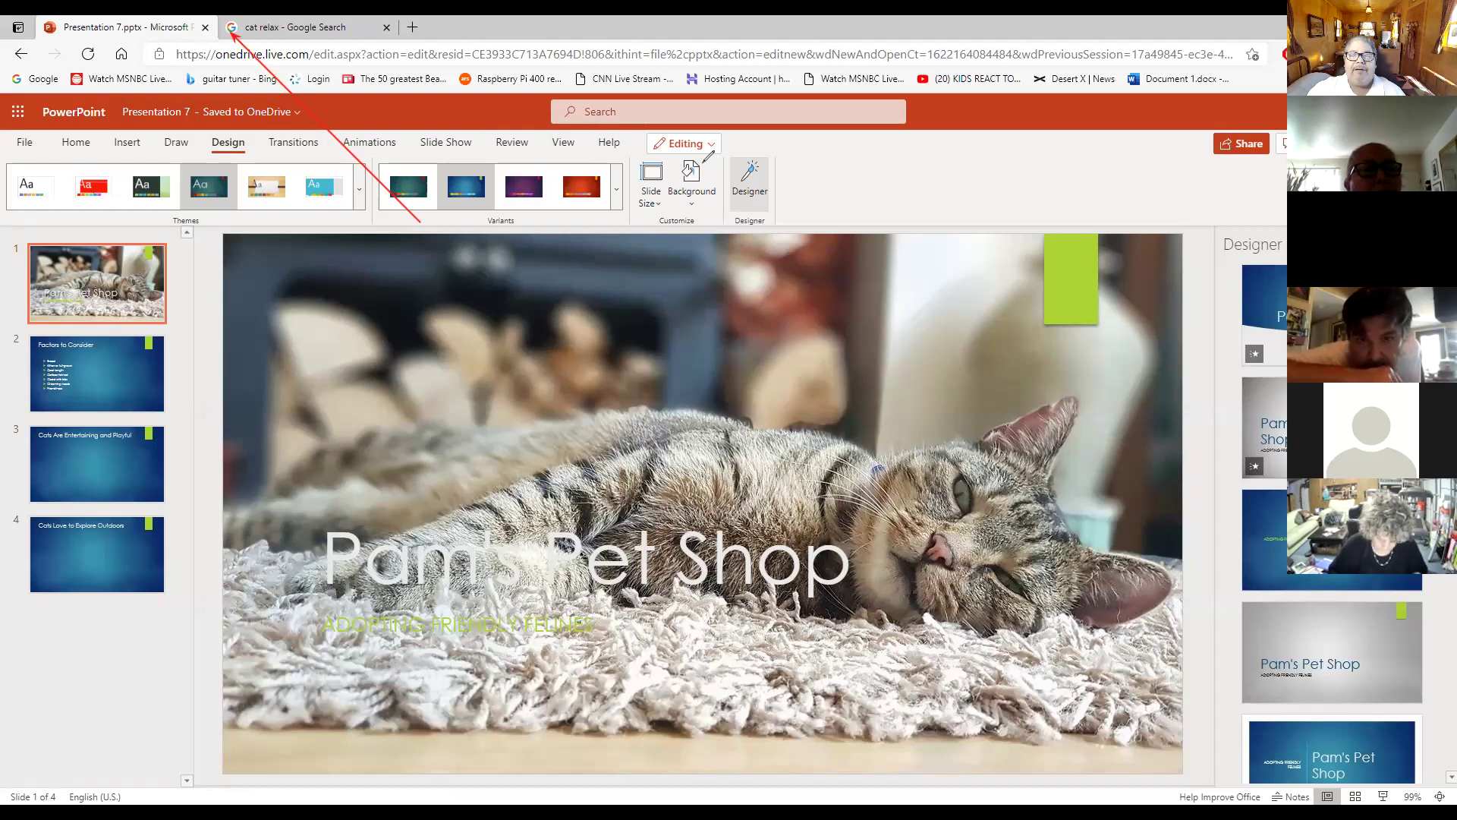
pyautogui.moveTo(715, 154)
pyautogui.mouseDown()
pyautogui.moveTo(666, 214)
pyautogui.moveTo(734, 173)
pyautogui.moveTo(715, 151)
pyautogui.mouseUp()
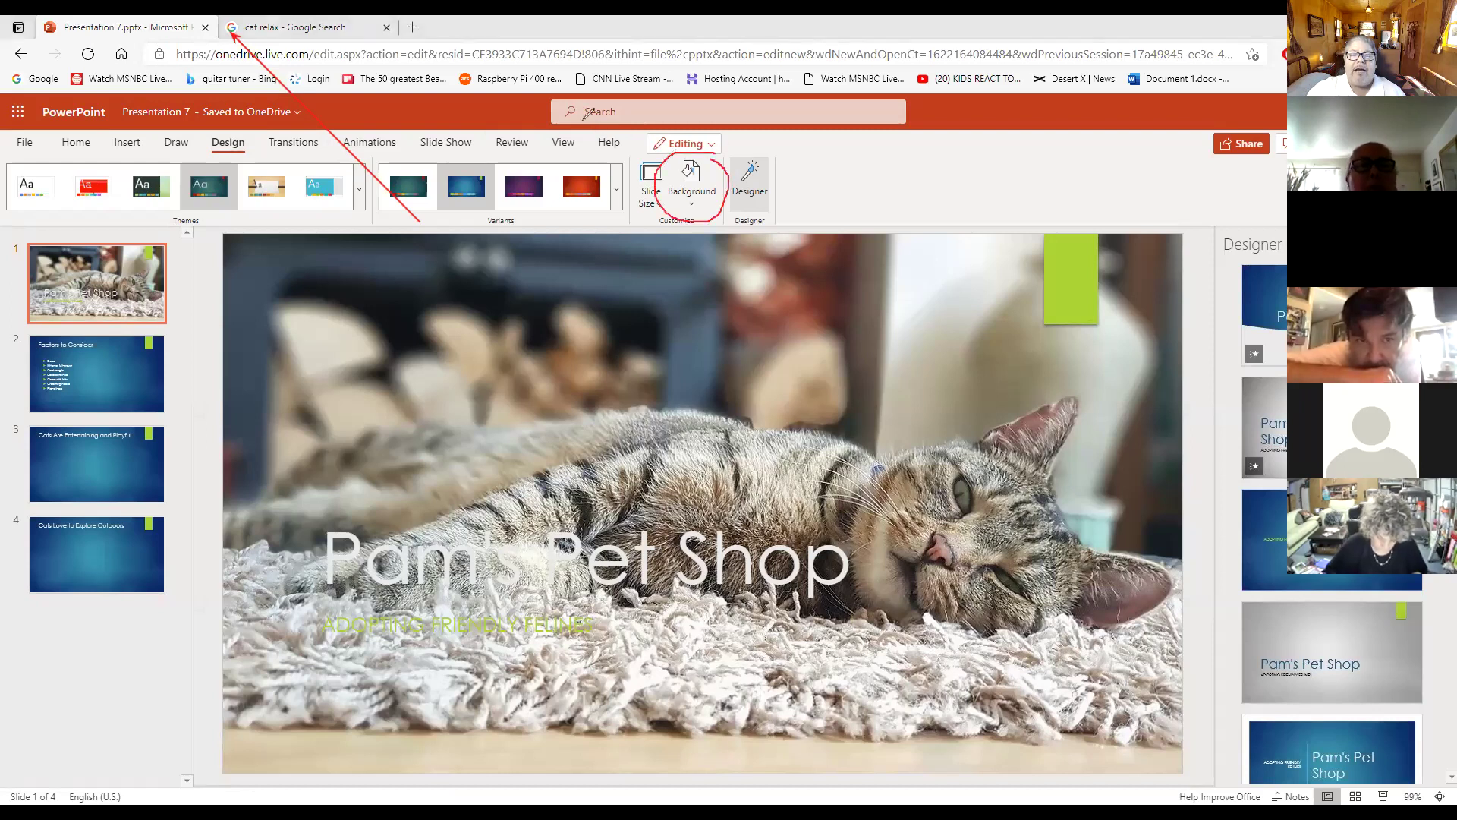
pyautogui.click(690, 182)
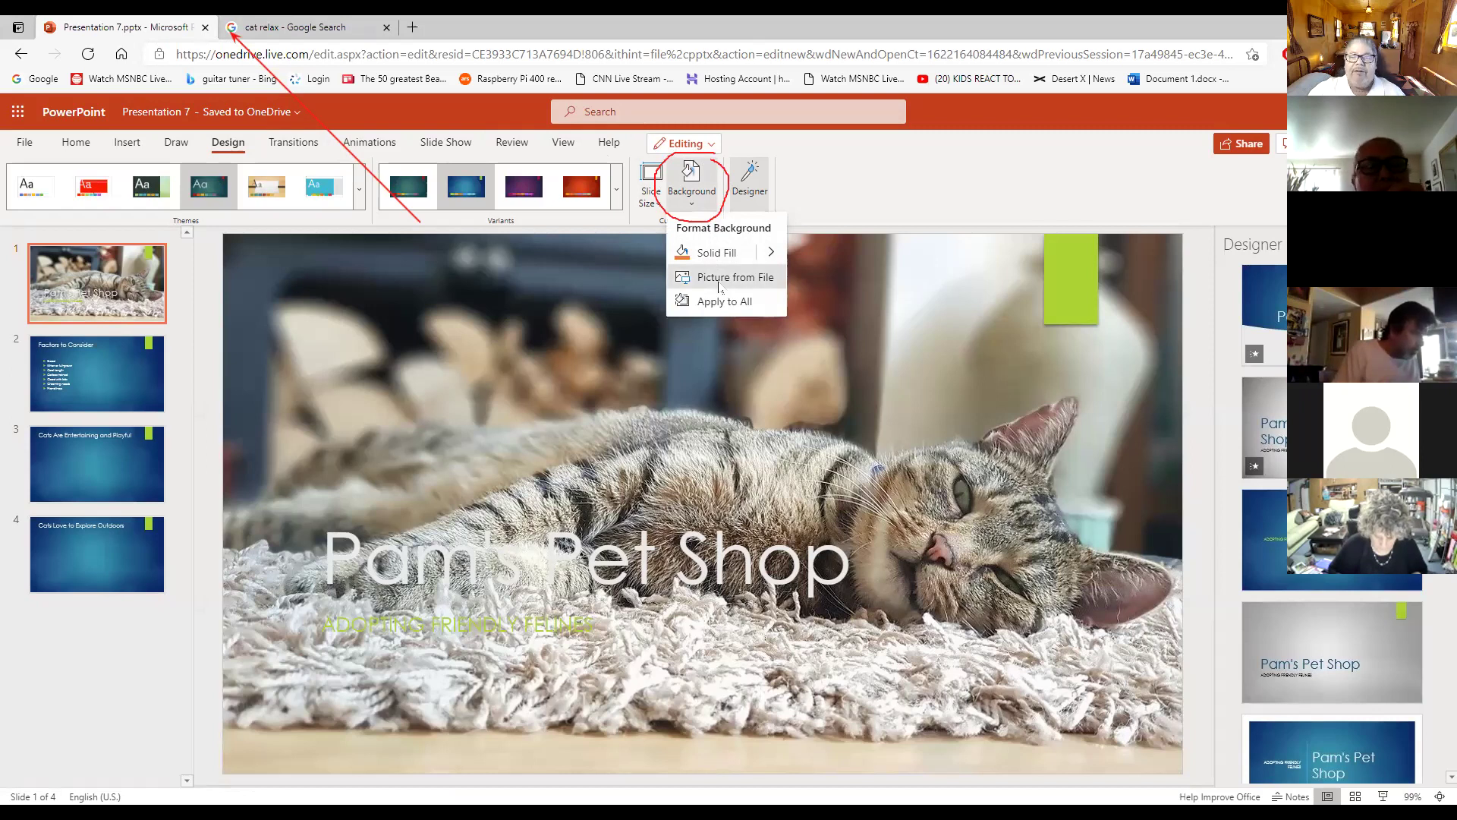
pyautogui.click(718, 278)
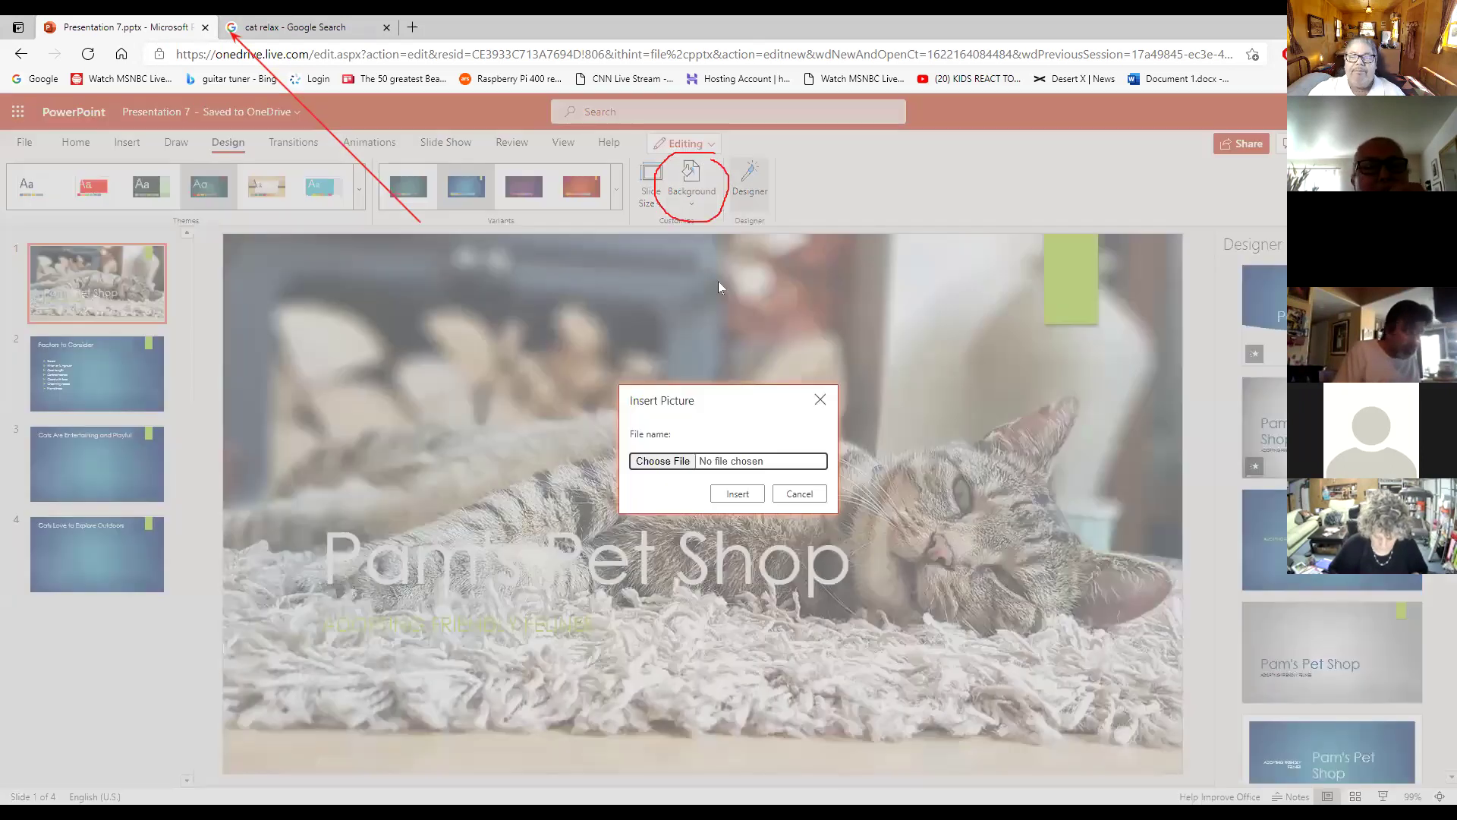
pyautogui.click(665, 462)
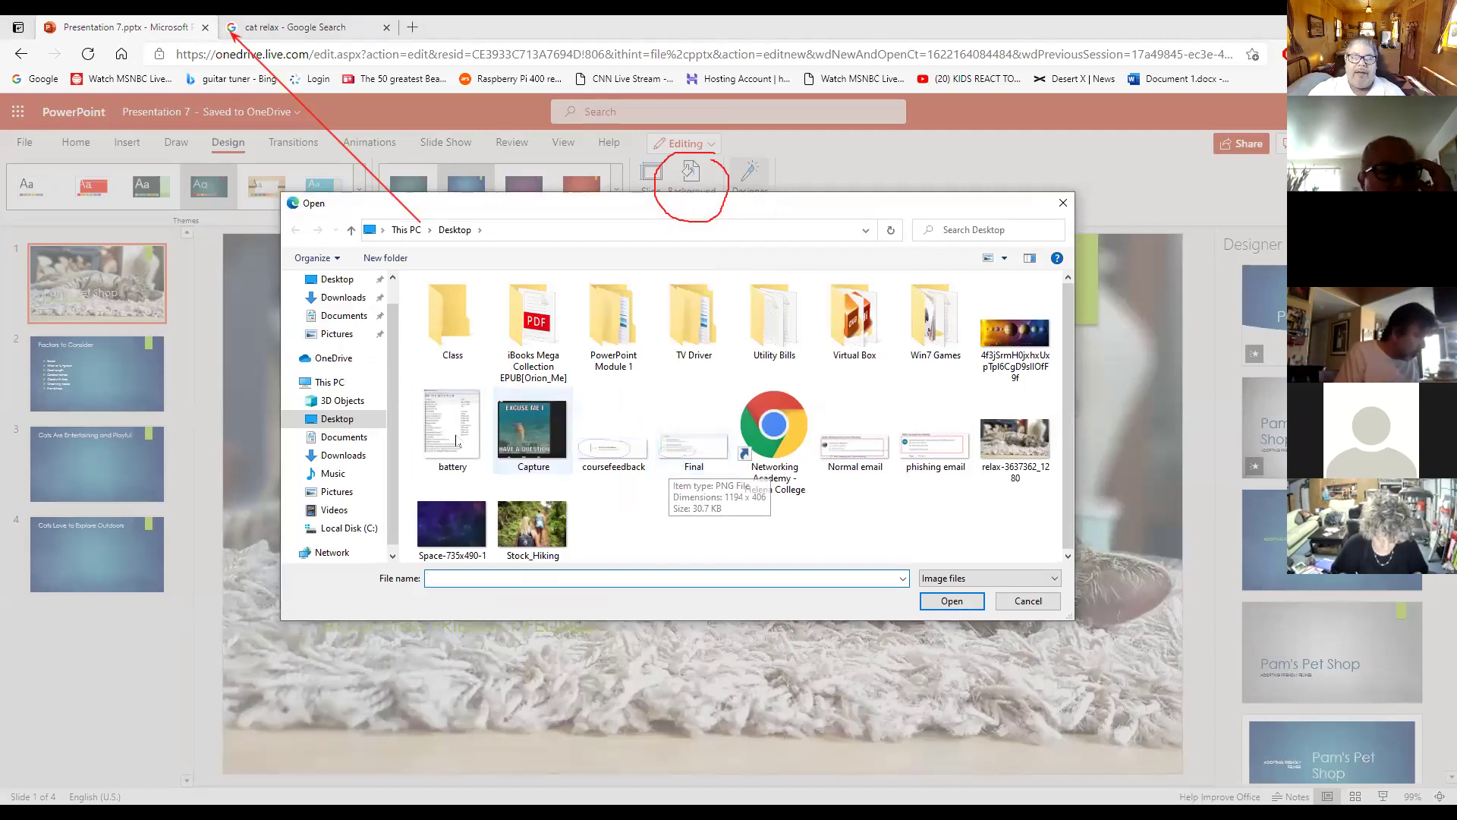
pyautogui.click(346, 425)
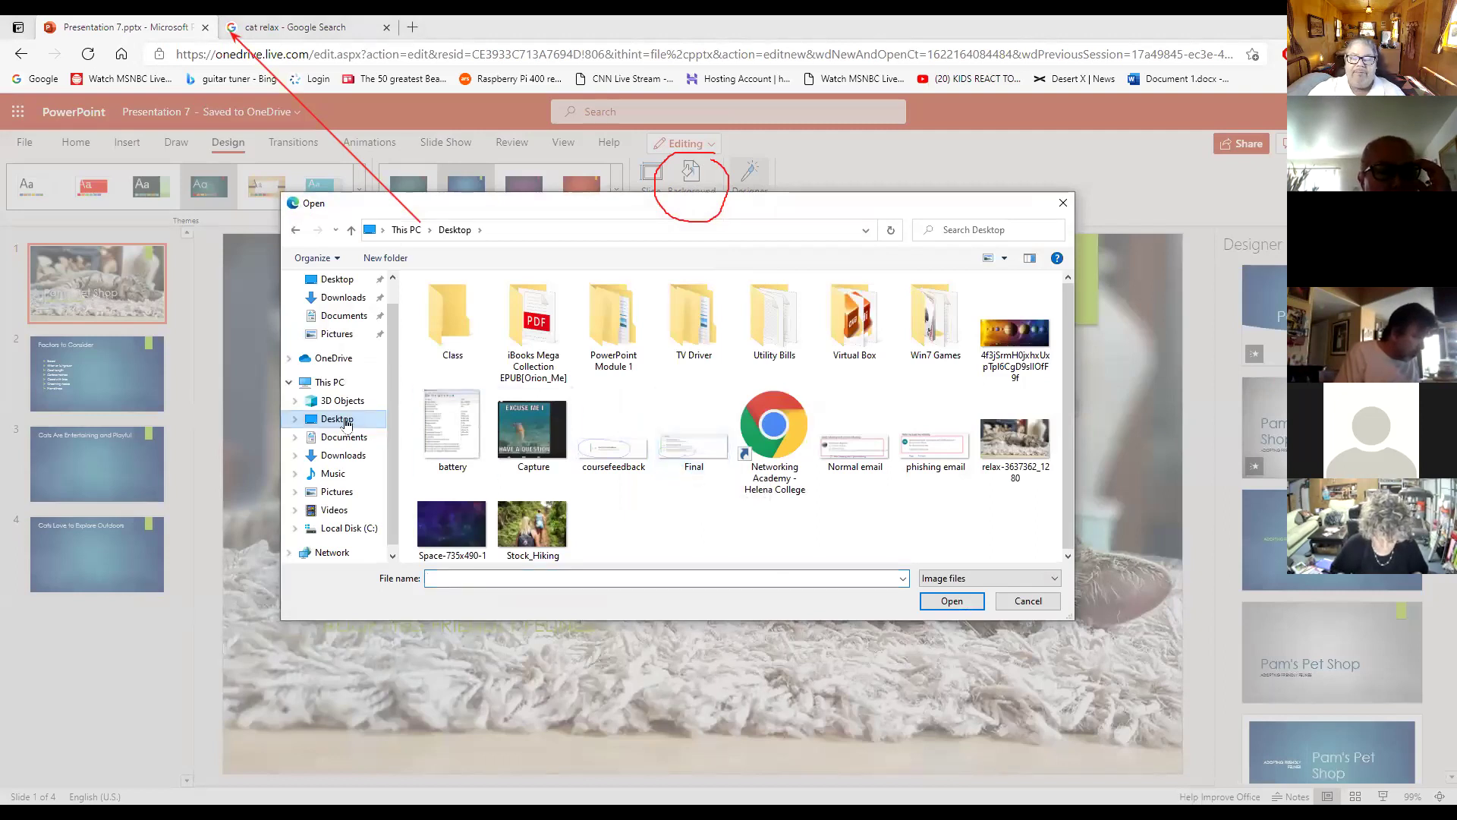
pyautogui.click(1015, 439)
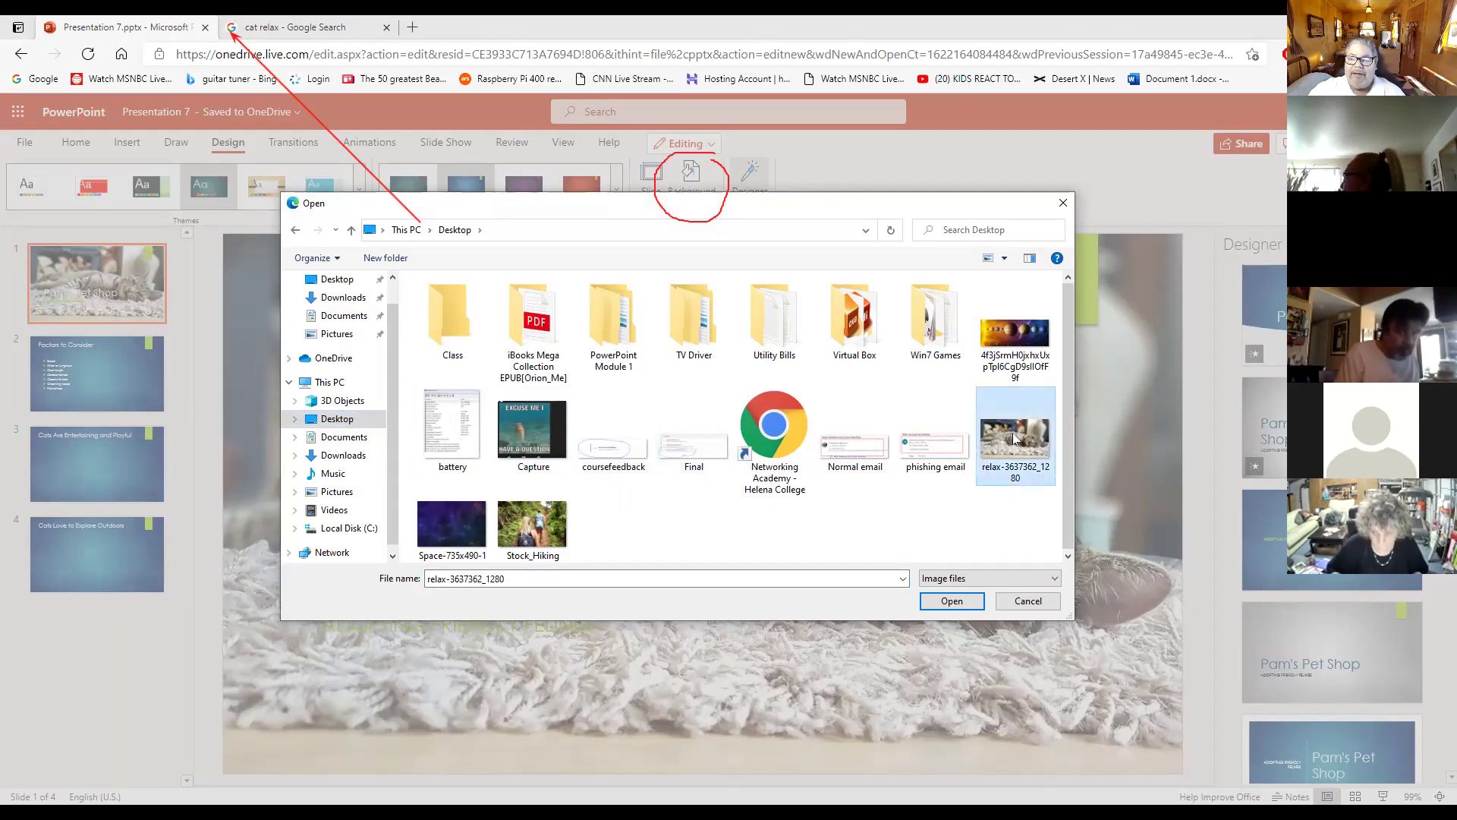
pyautogui.click(951, 601)
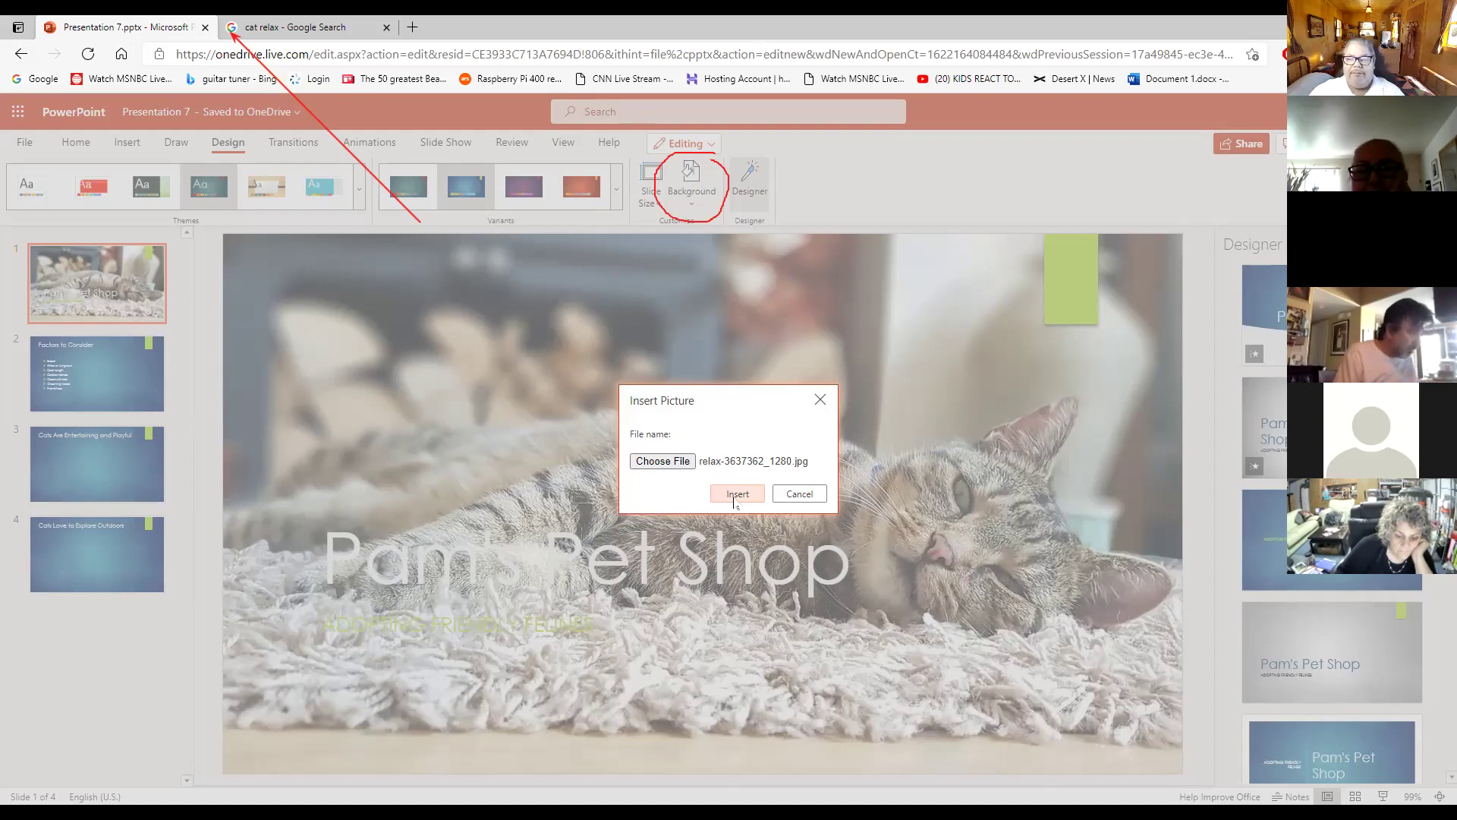
pyautogui.click(791, 496)
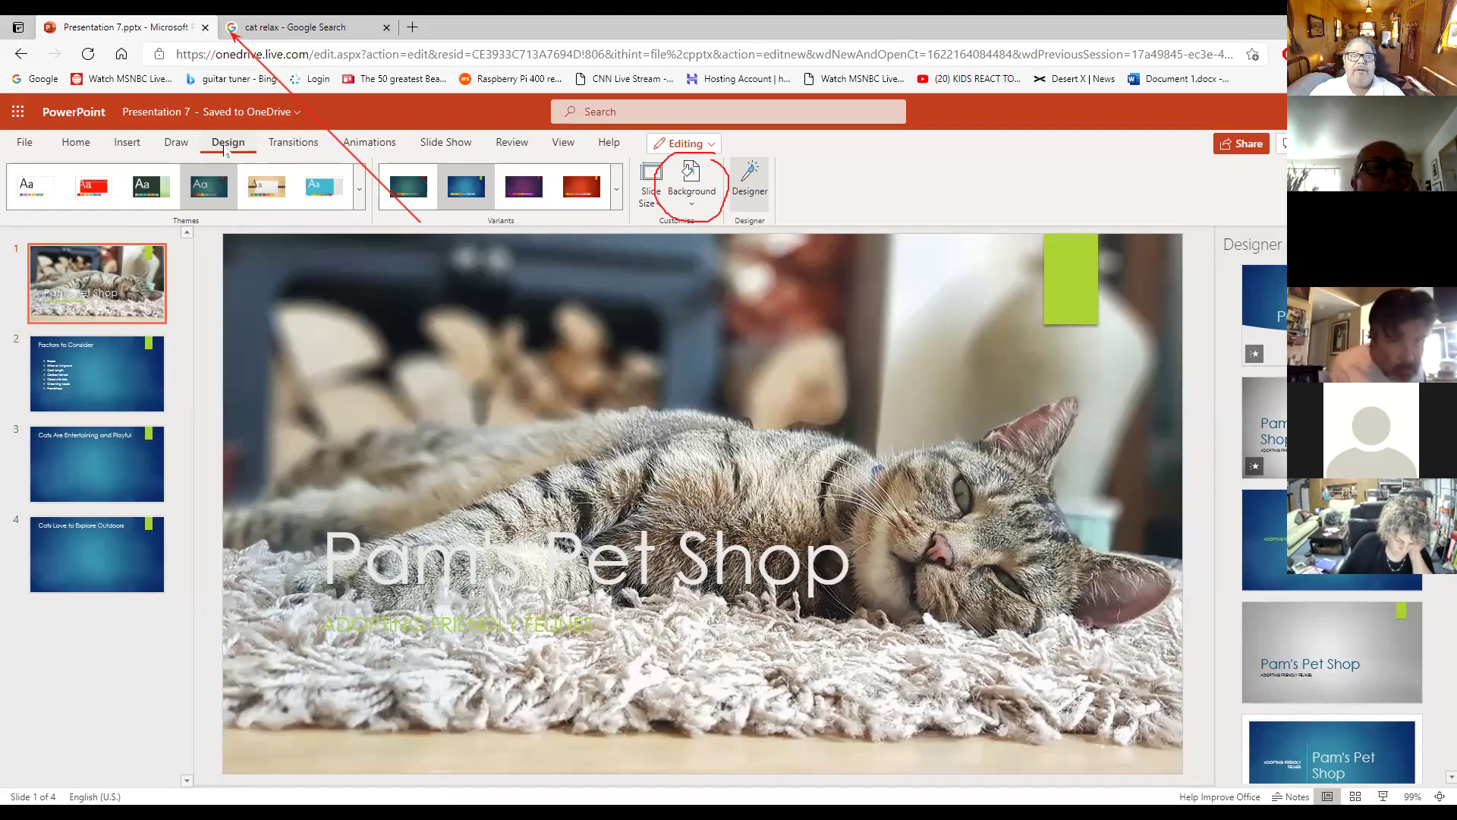
pyautogui.click(693, 204)
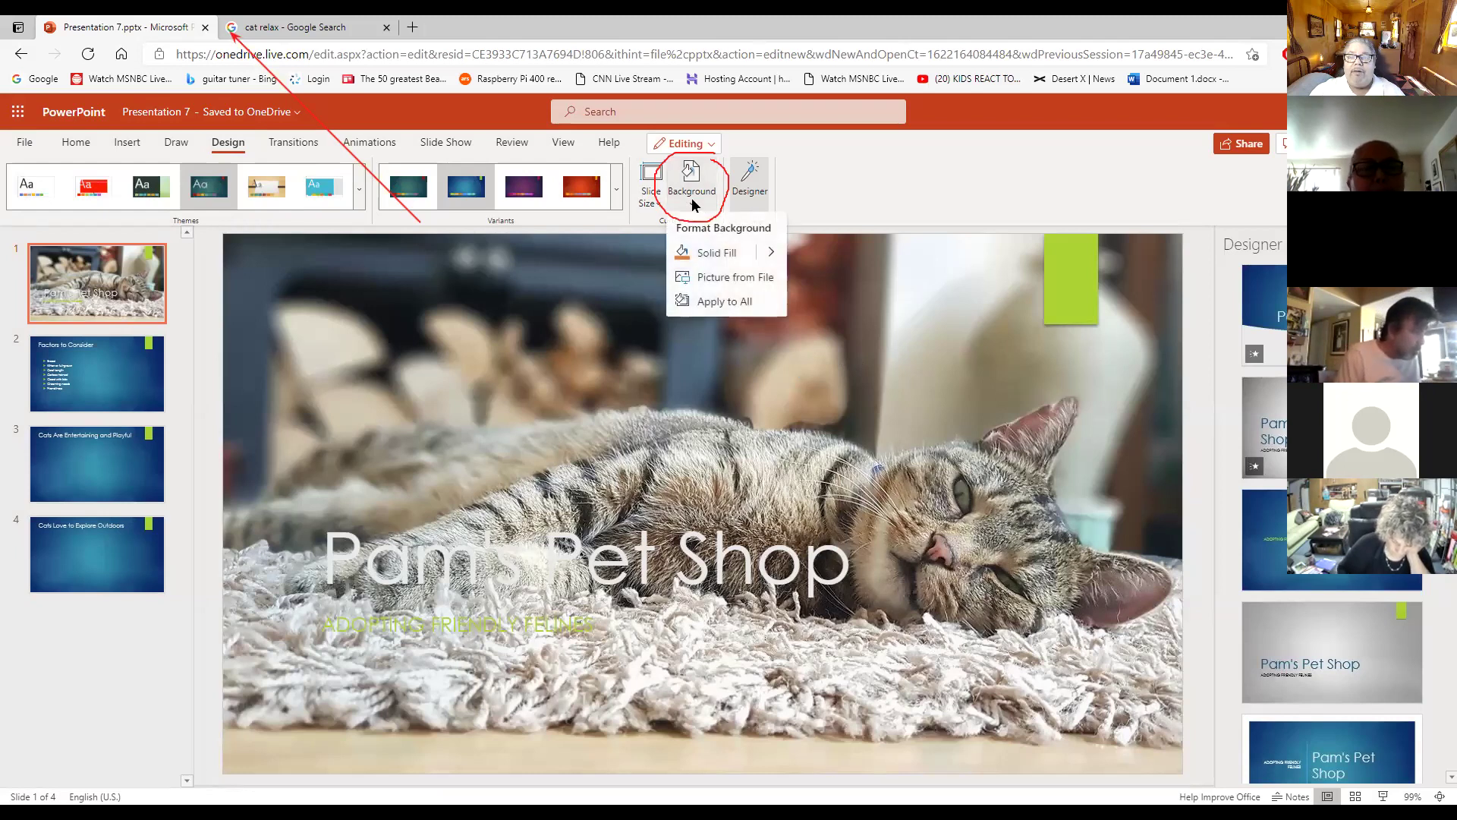
pyautogui.click(714, 278)
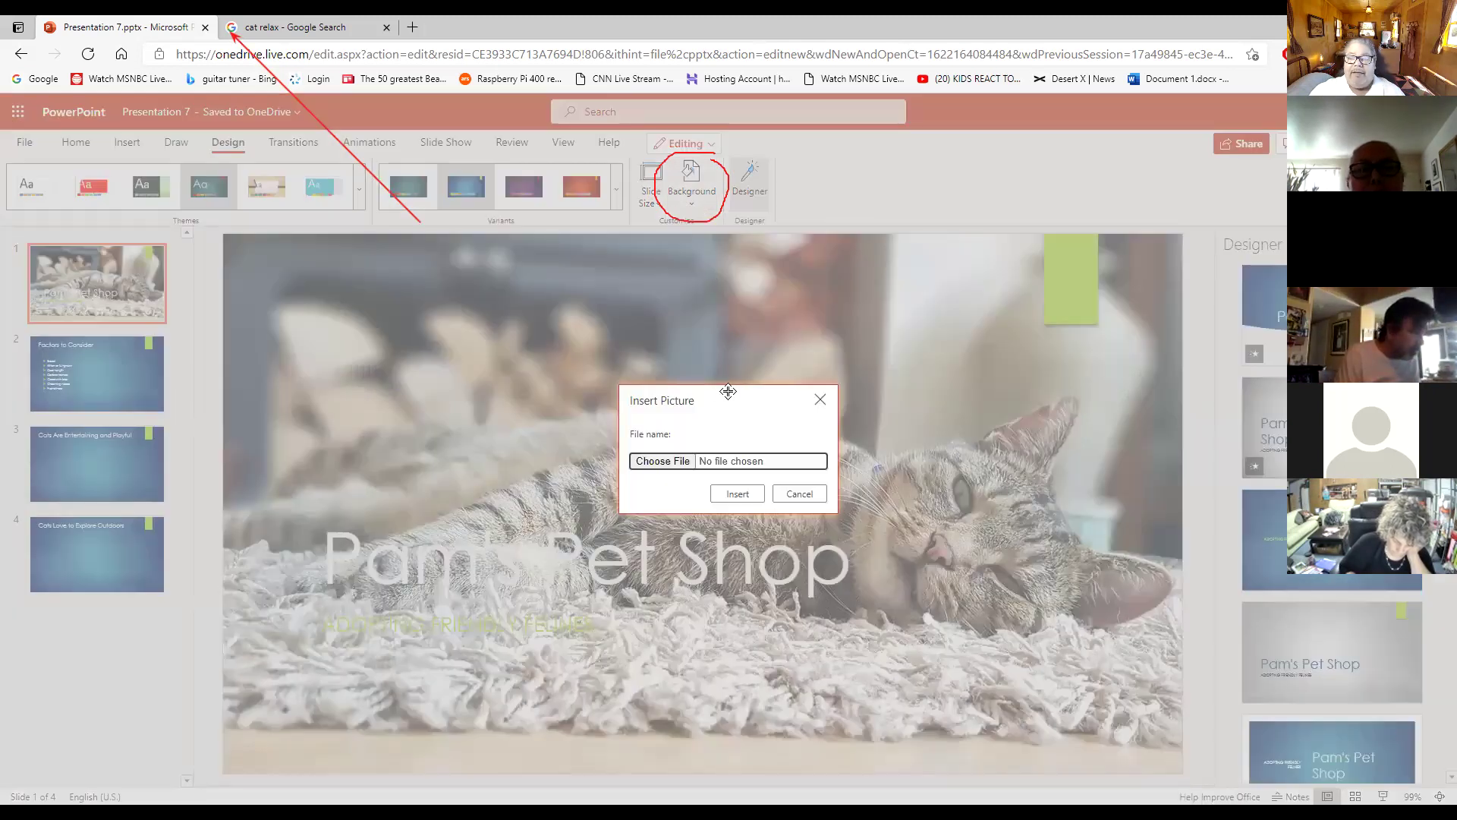
pyautogui.moveTo(722, 397); pyautogui.dragTo(714, 314)
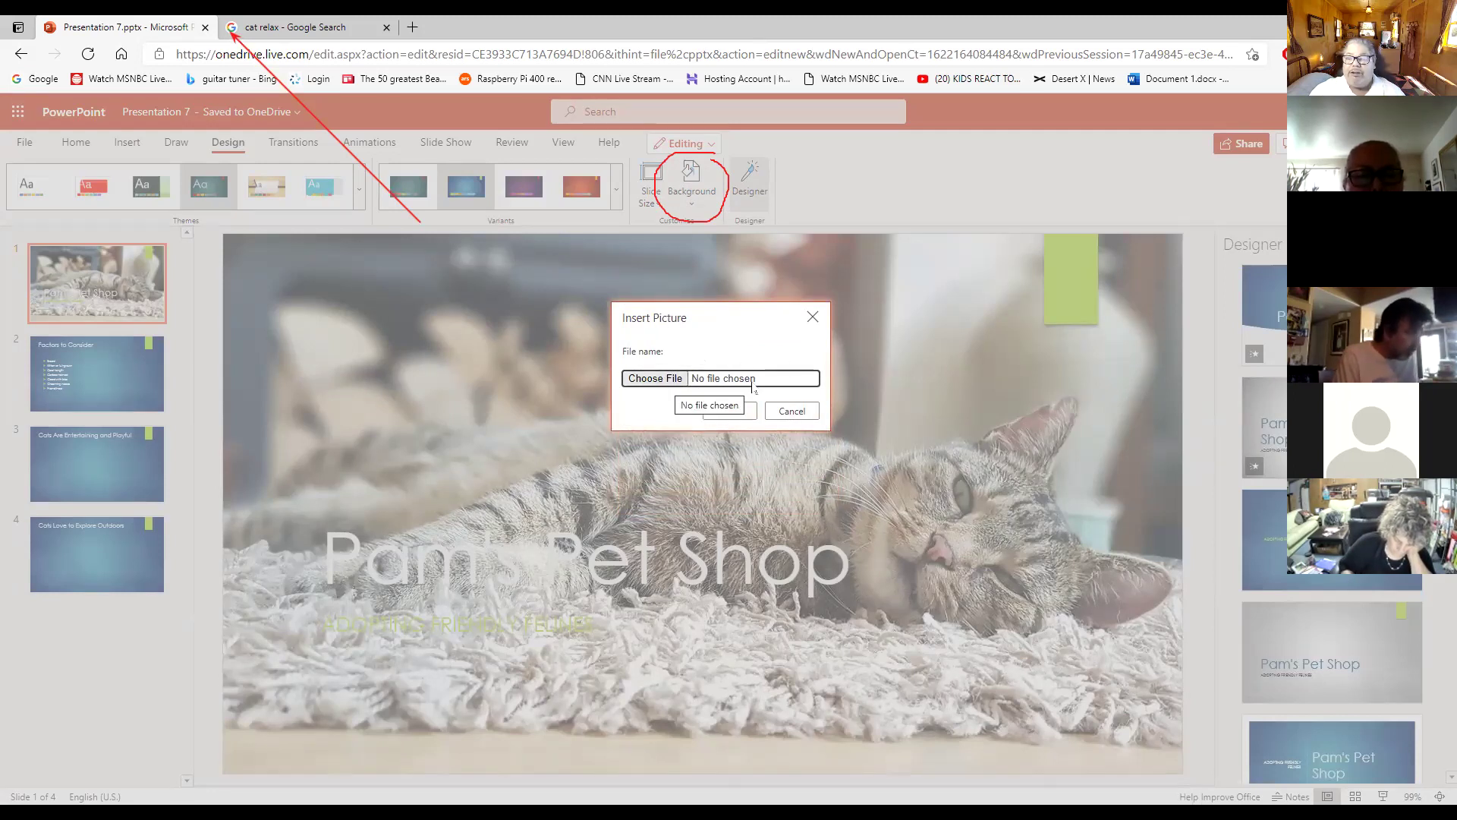
pyautogui.click(655, 378)
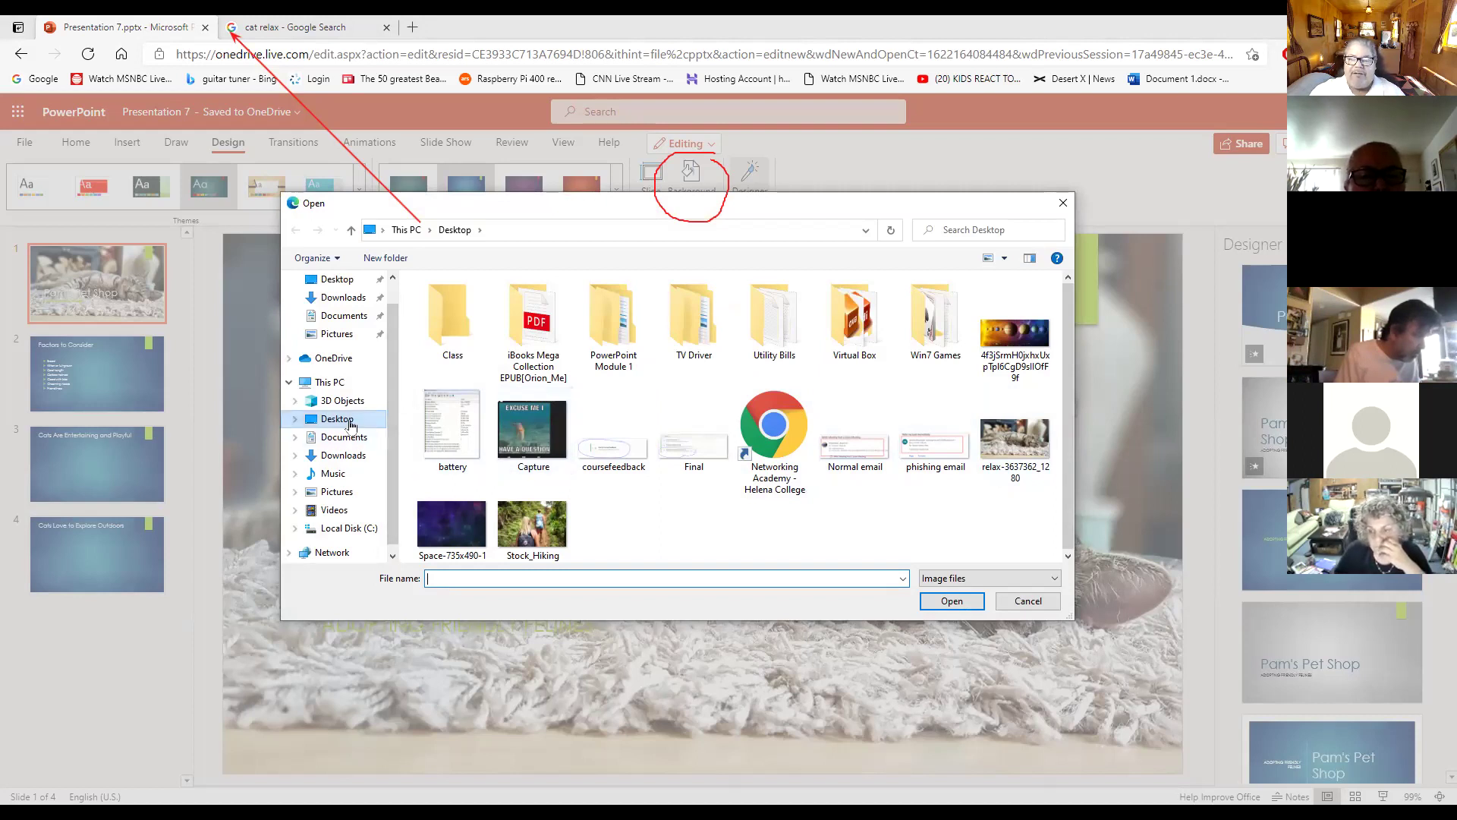
pyautogui.click(1020, 444)
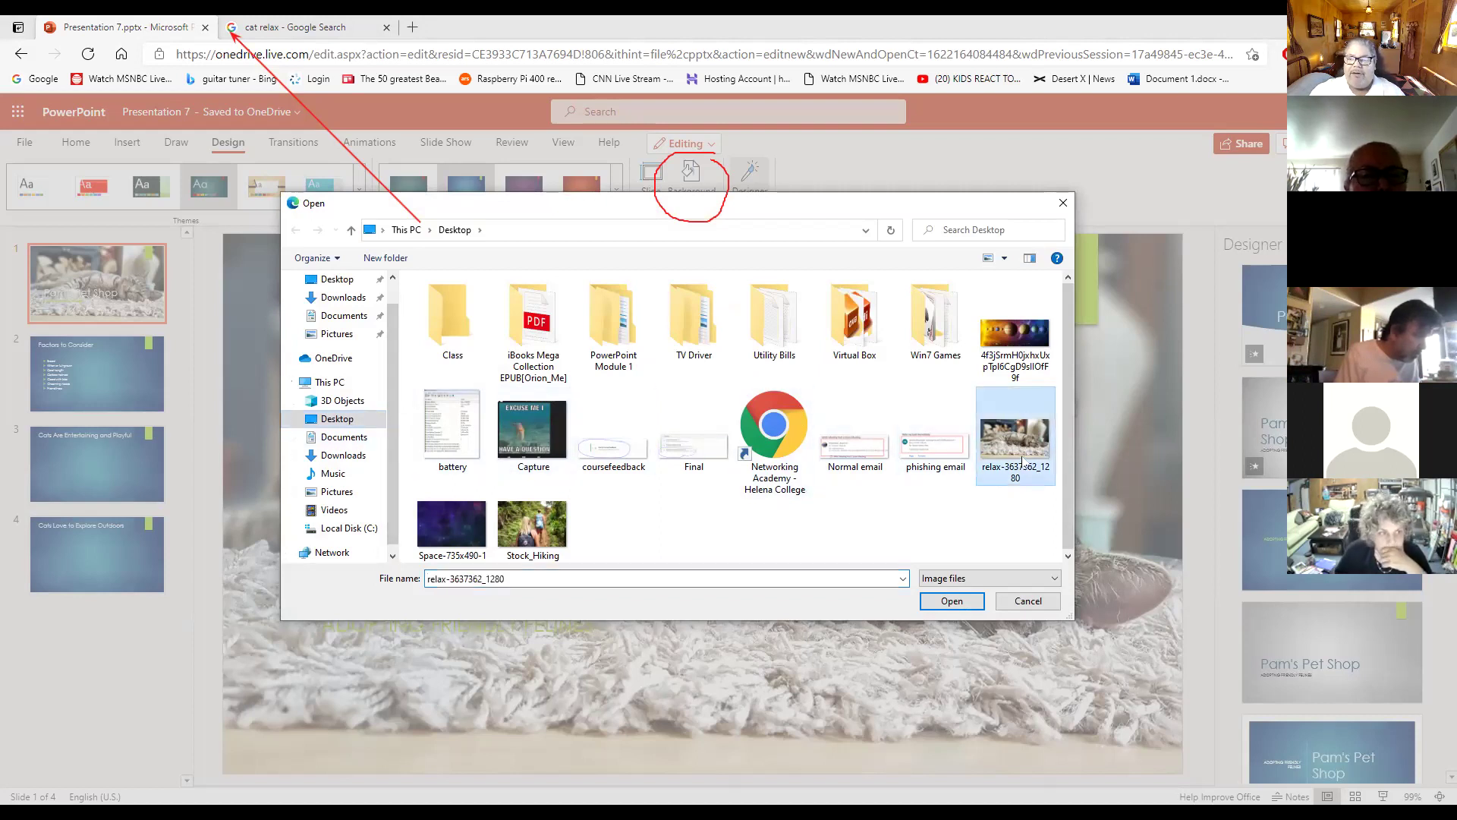
pyautogui.click(945, 601)
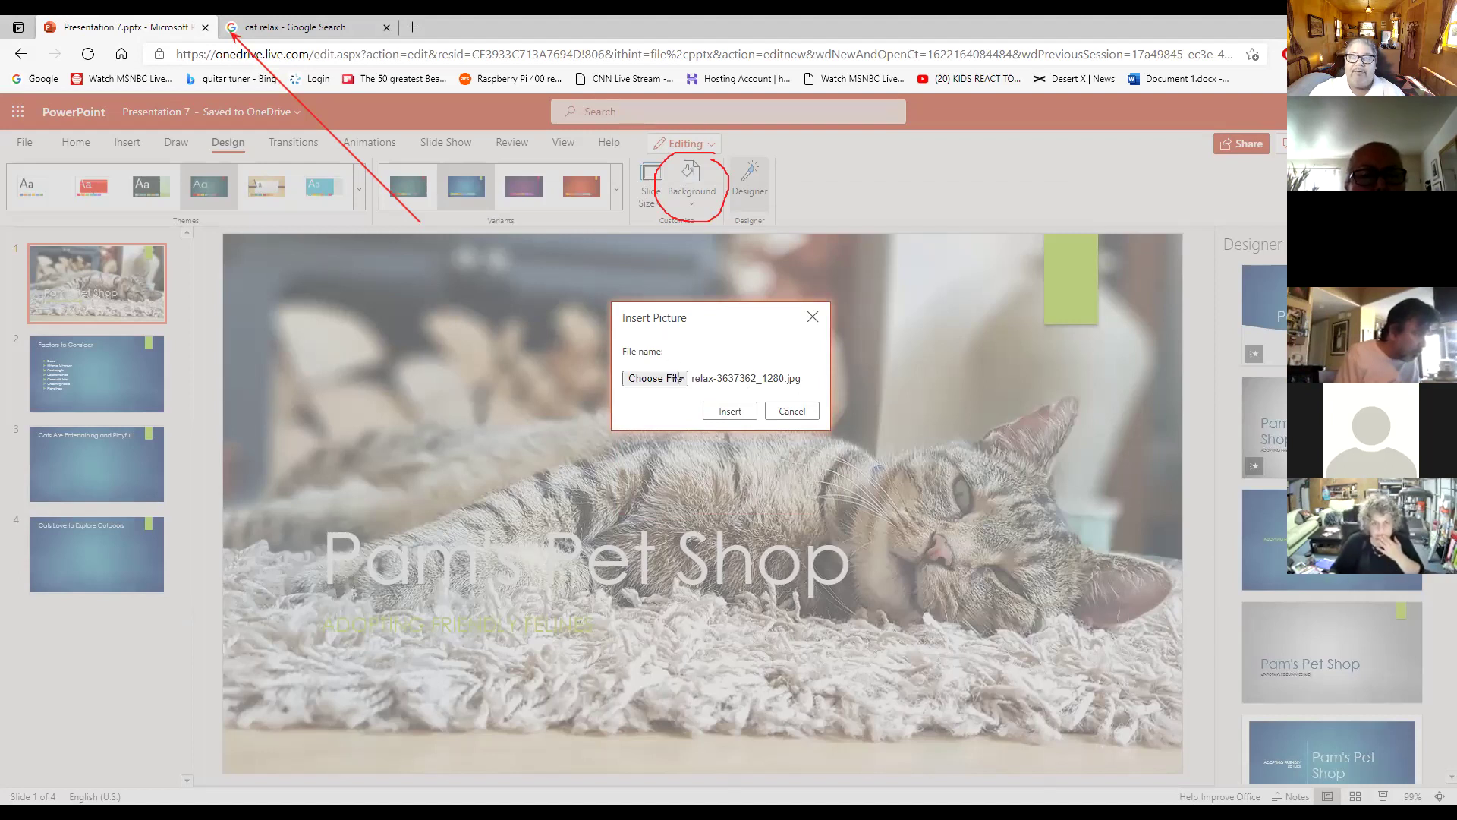
pyautogui.moveTo(658, 366); pyautogui.dragTo(743, 367)
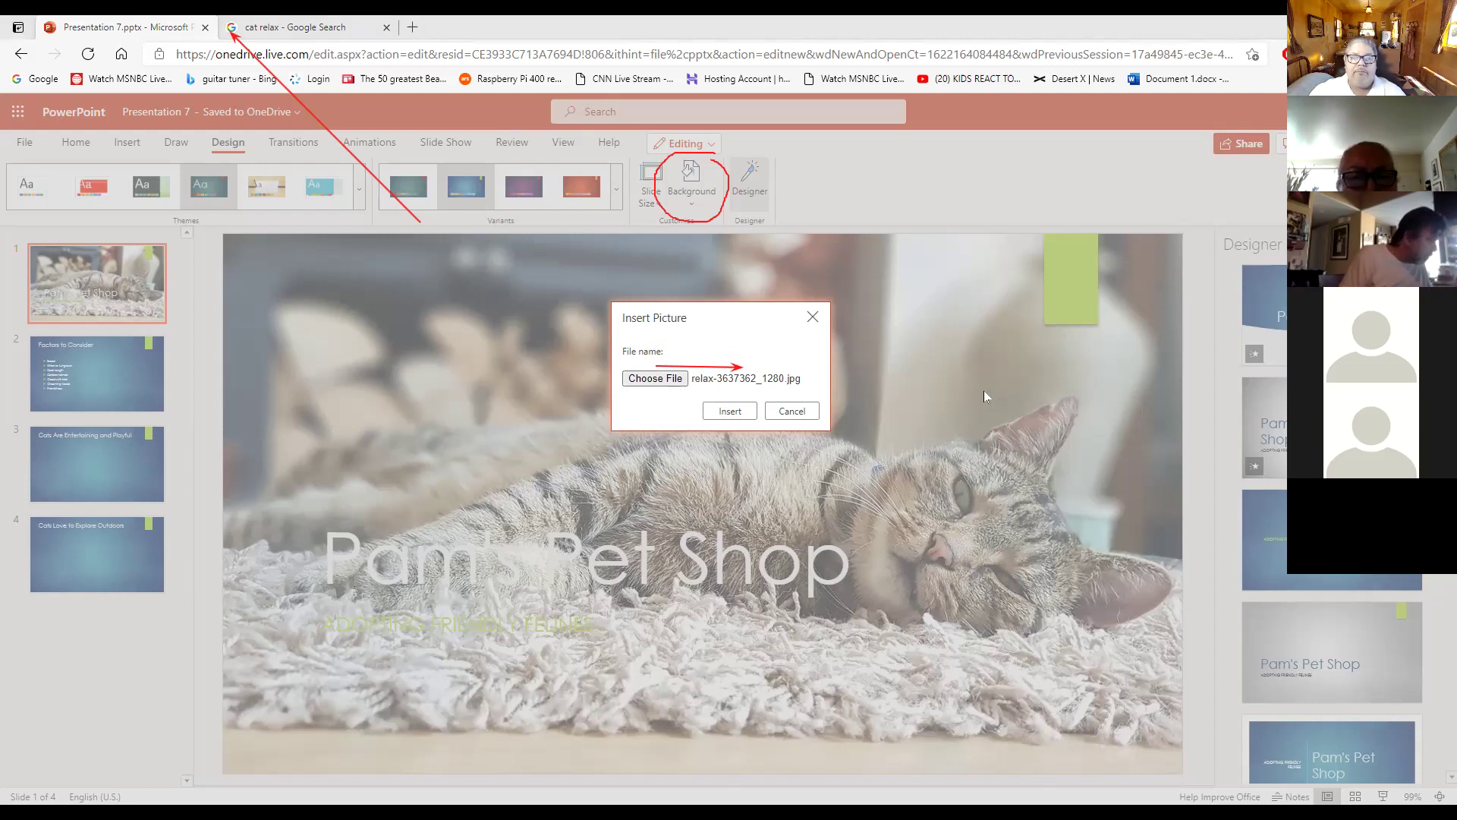
pyautogui.click(792, 410)
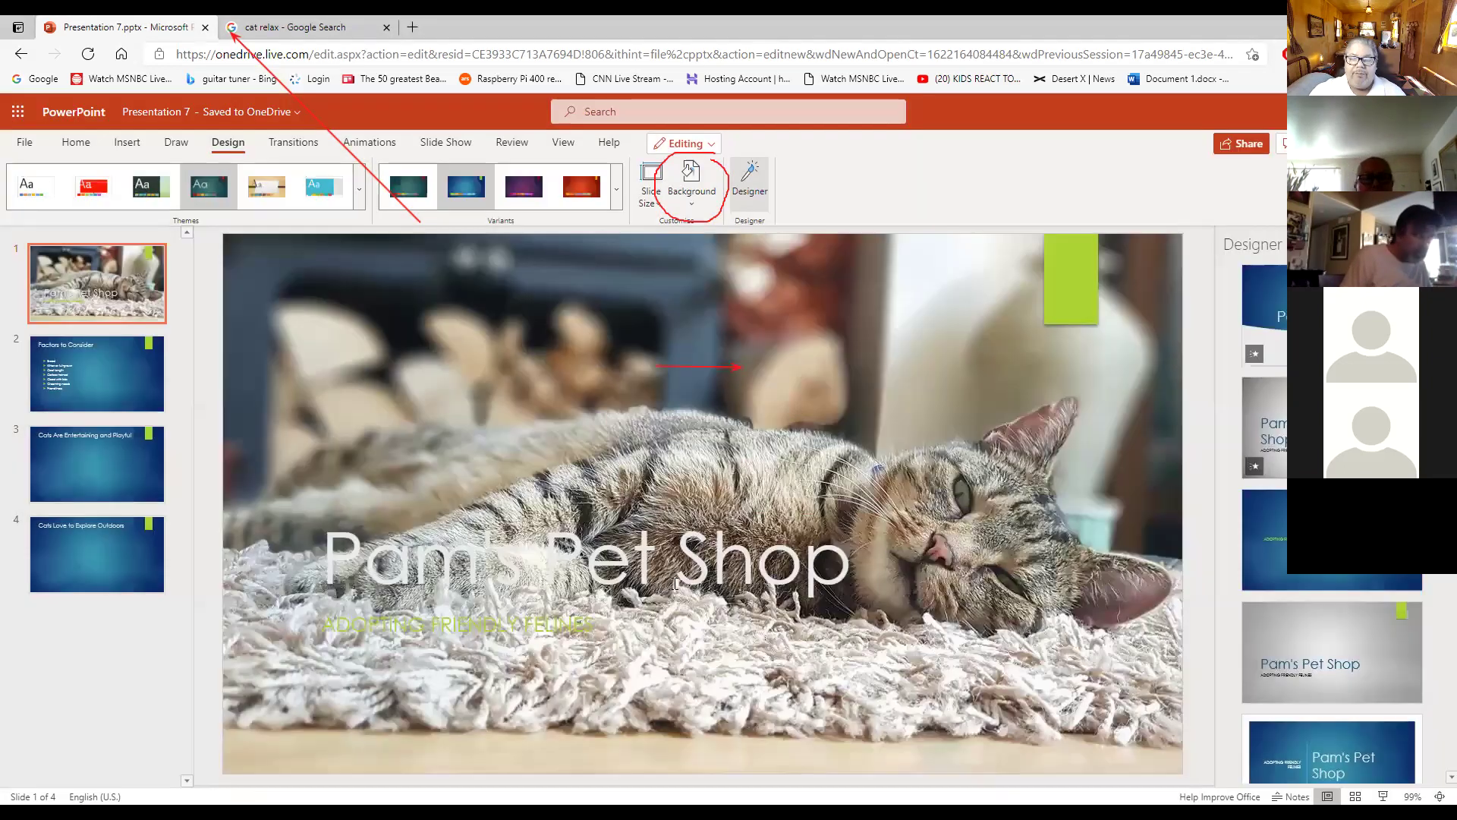
pyautogui.click(635, 577)
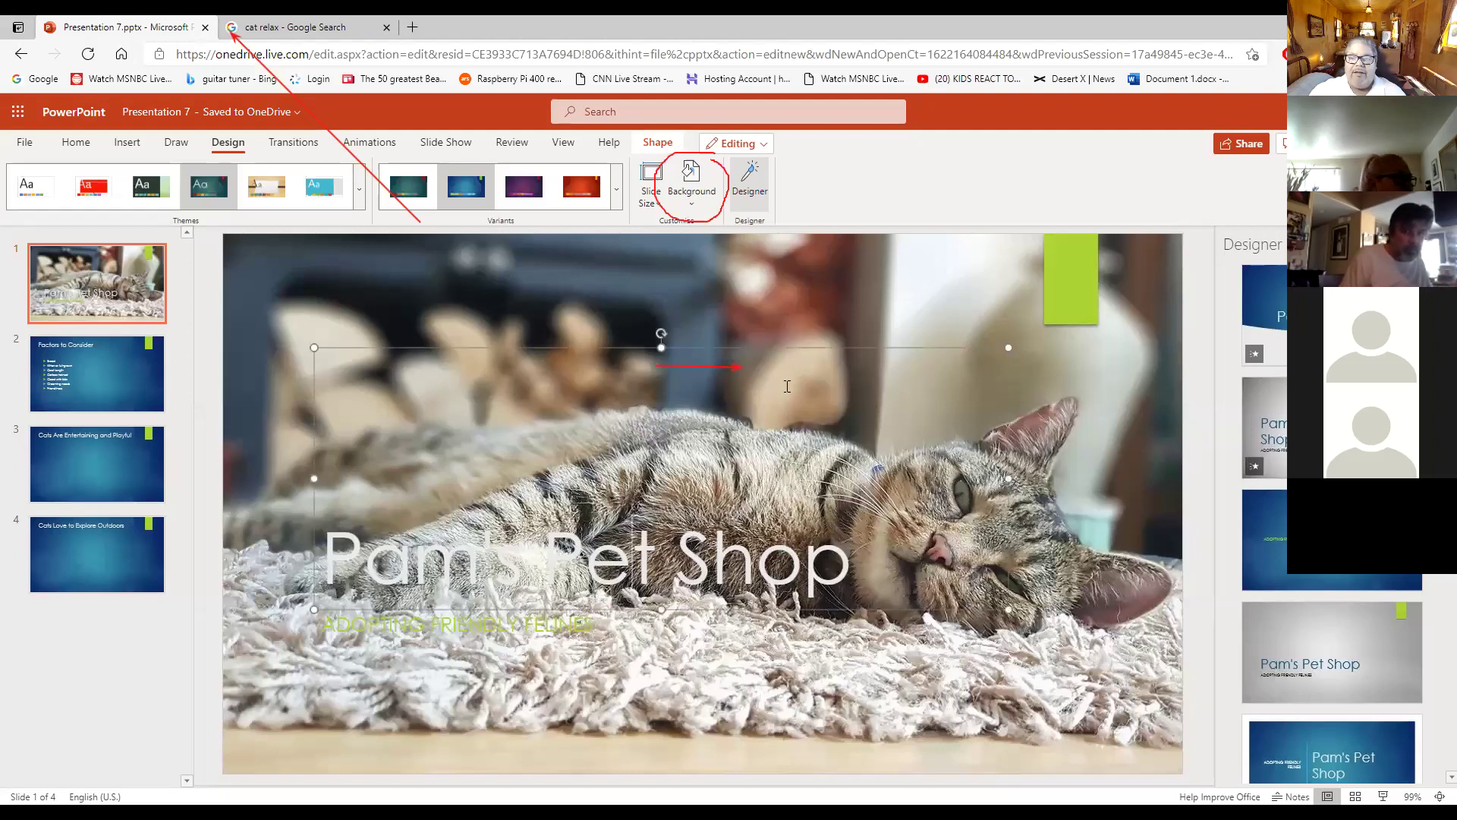
pyautogui.click(580, 627)
pyautogui.moveTo(641, 627); pyautogui.dragTo(299, 627)
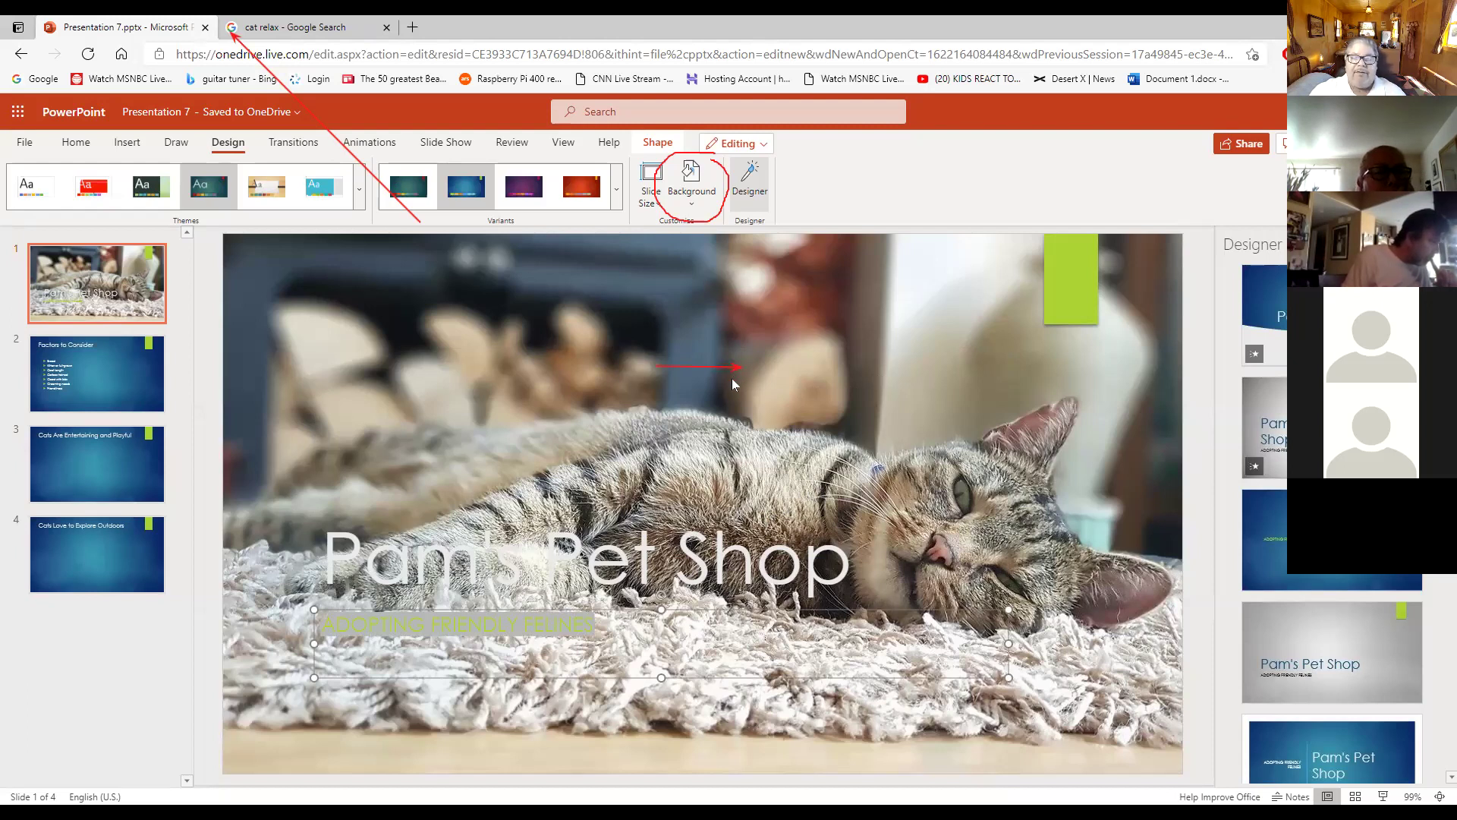
pyautogui.moveTo(730, 363); pyautogui.dragTo(740, 366)
pyautogui.press('Escape')
pyautogui.click(920, 424)
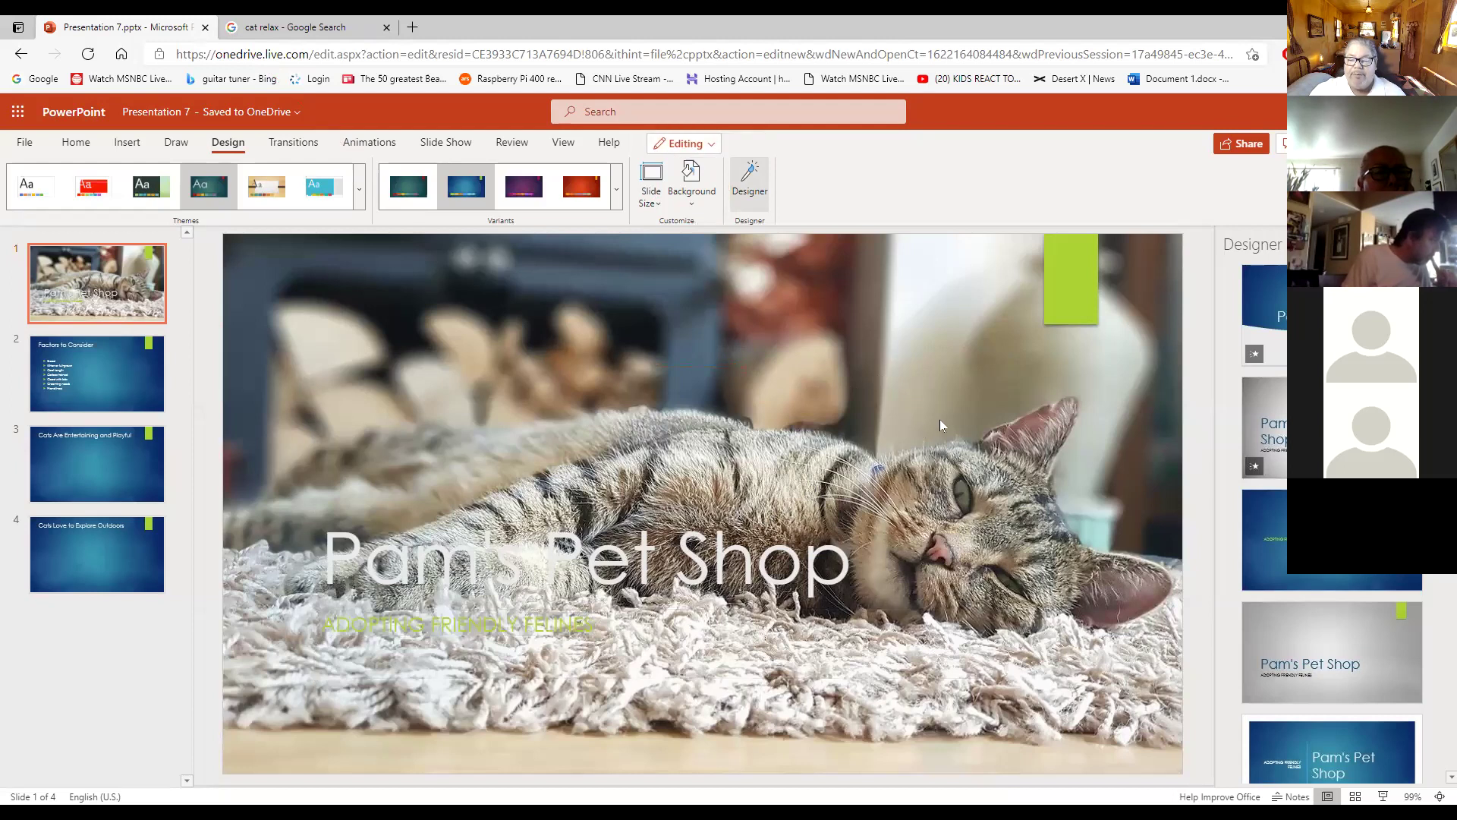
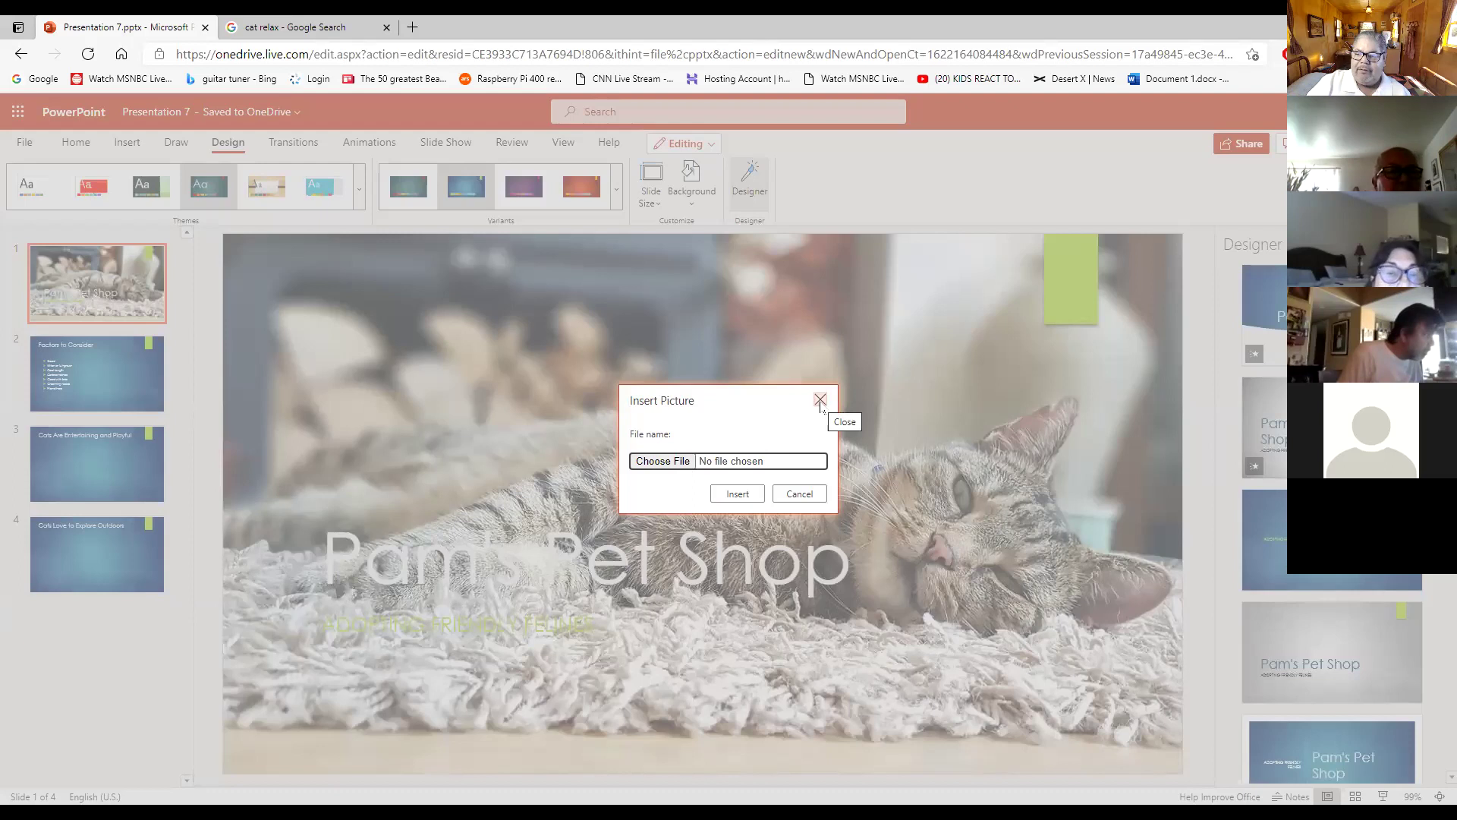
pyautogui.click(821, 400)
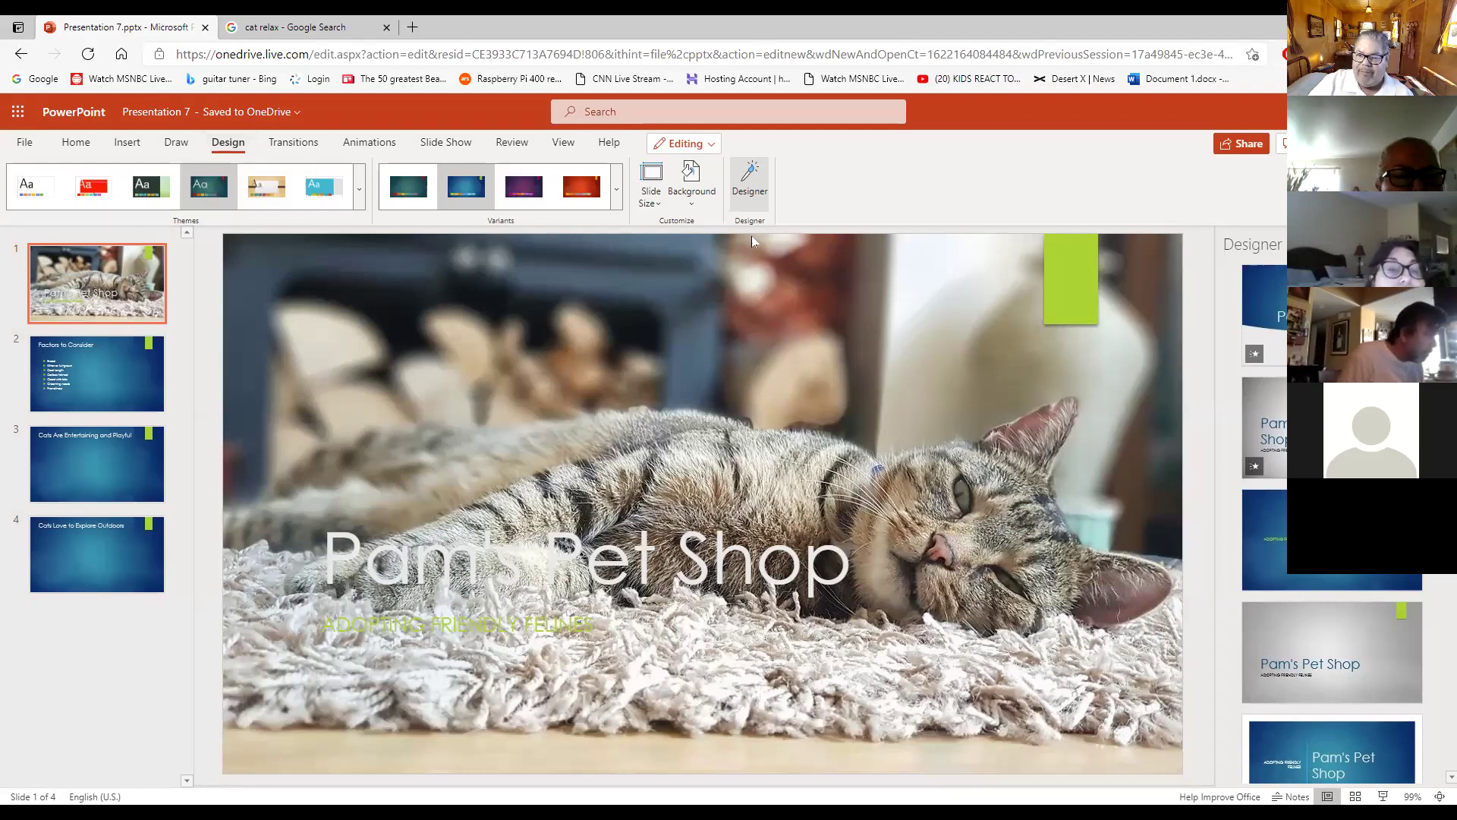
pyautogui.click(690, 202)
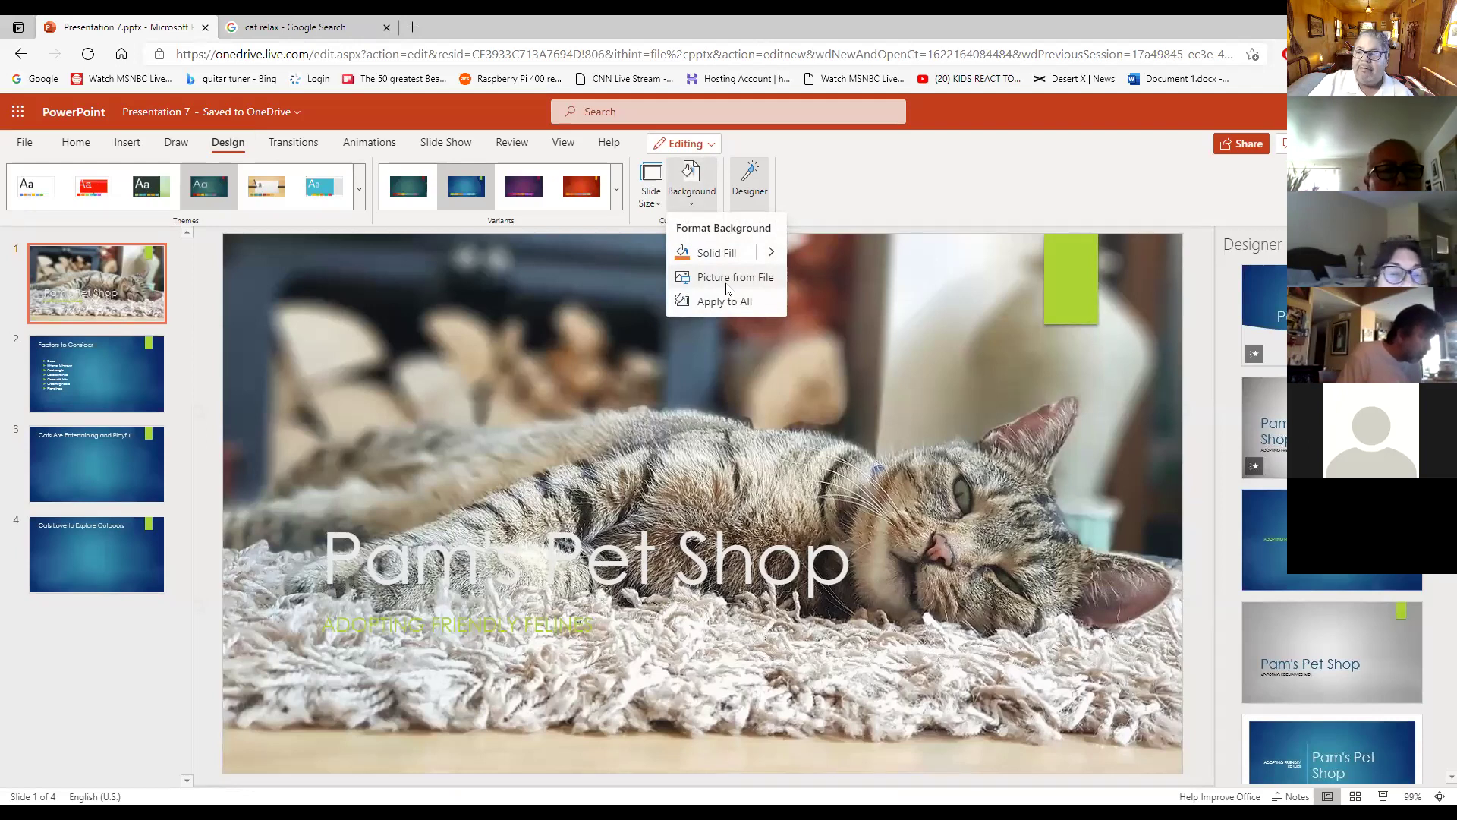
pyautogui.click(726, 278)
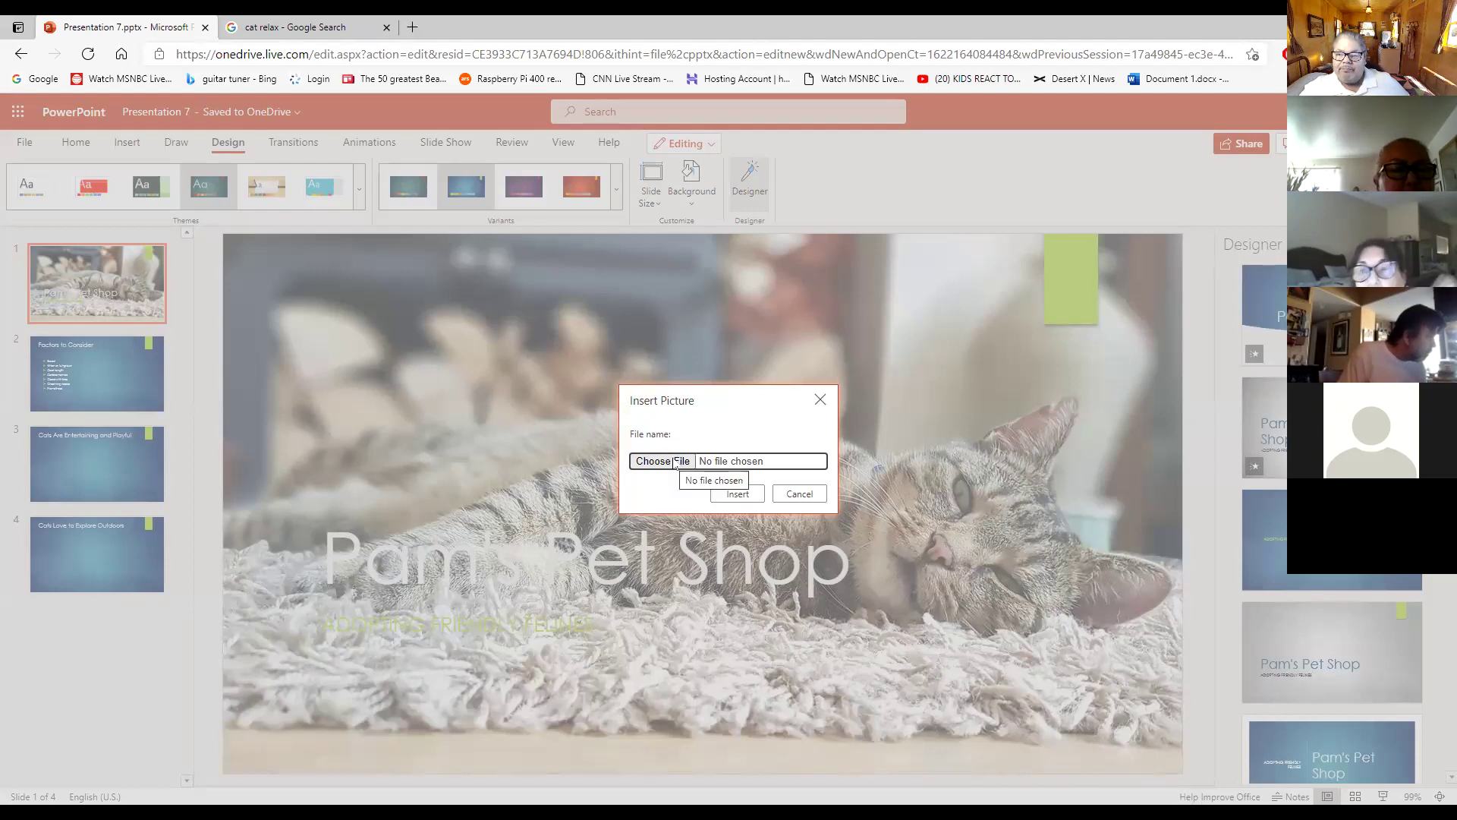
pyautogui.click(676, 465)
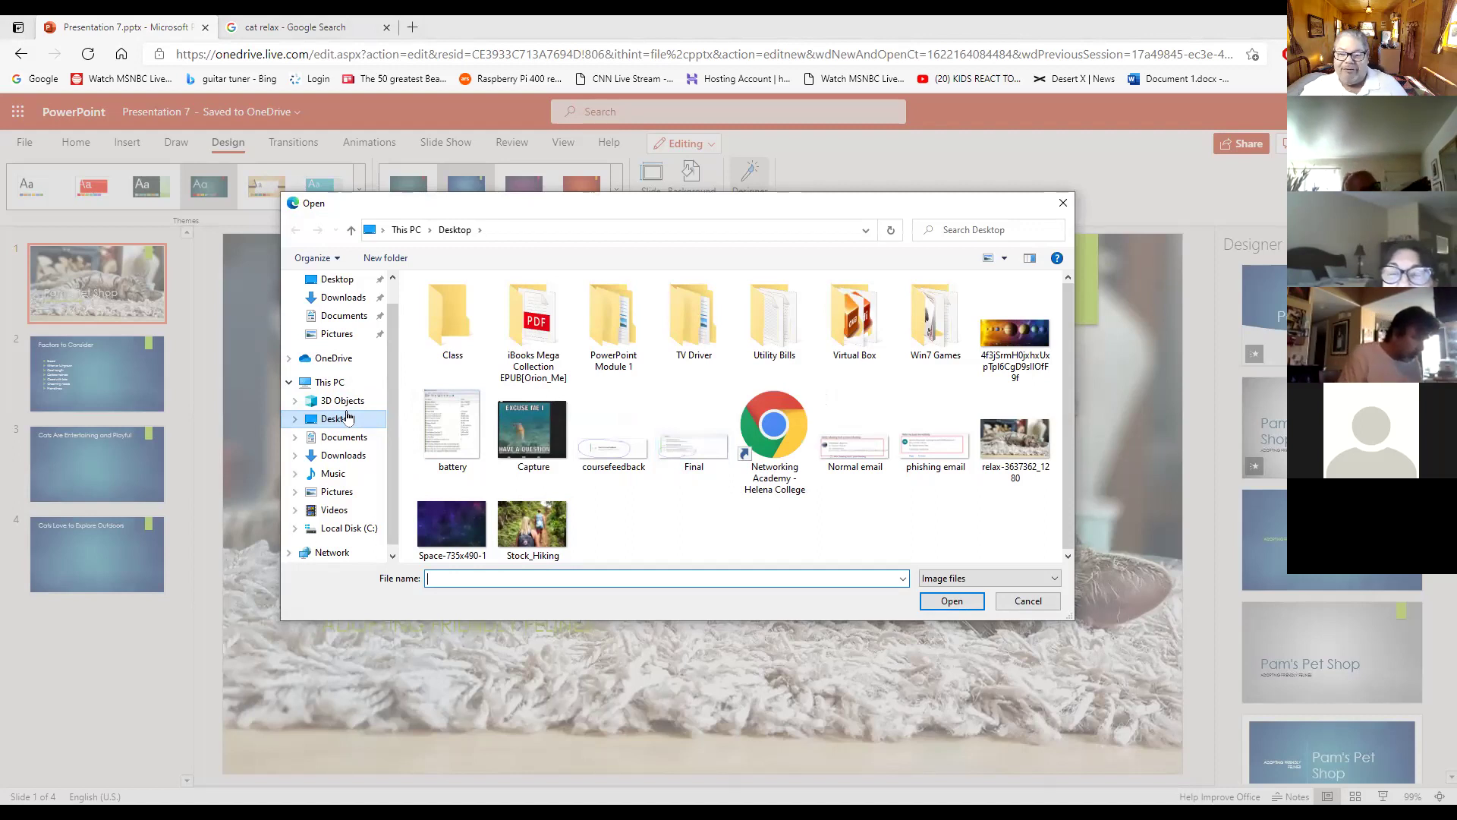
pyautogui.click(1012, 606)
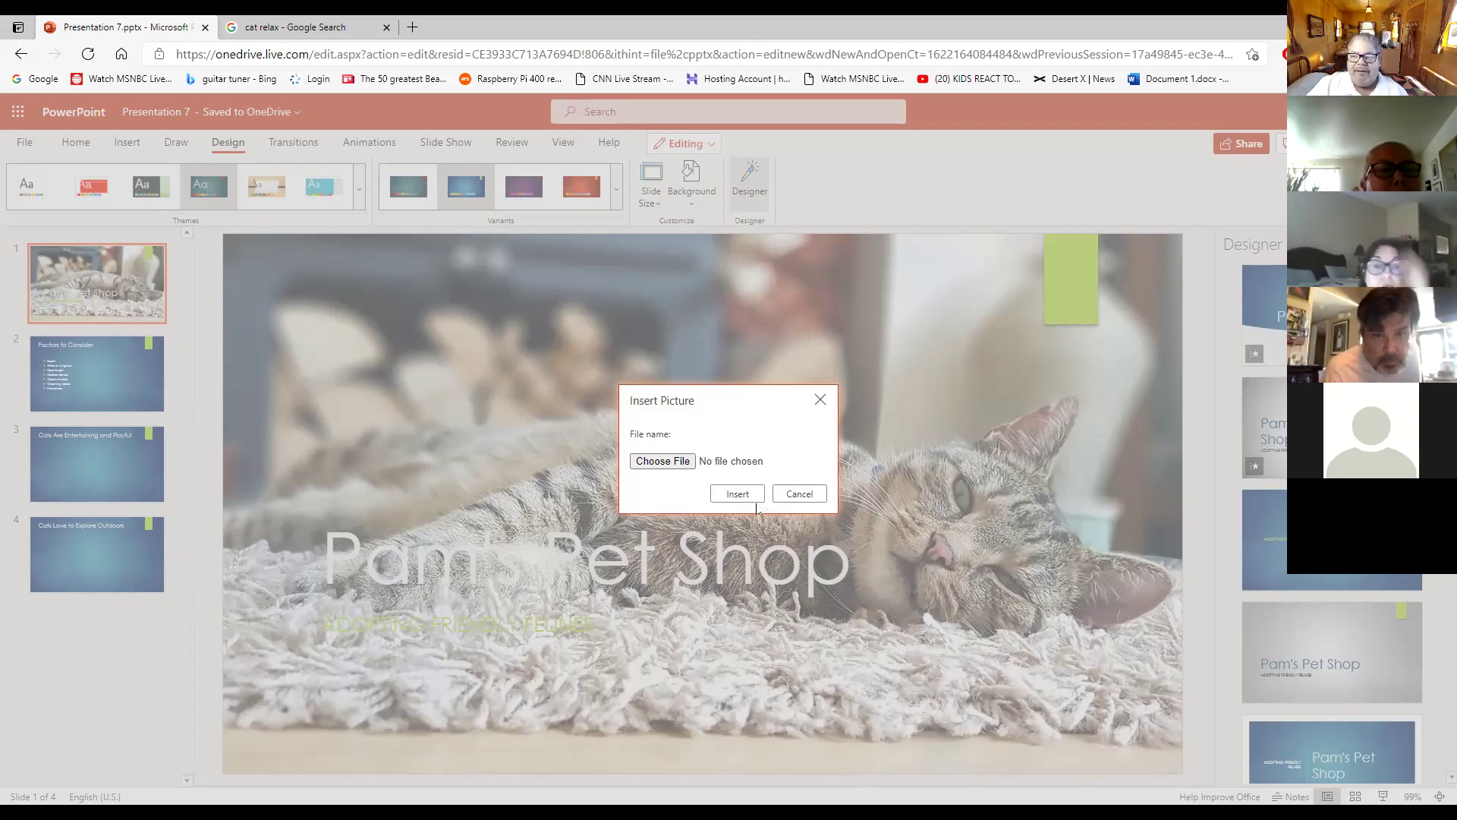
pyautogui.click(678, 465)
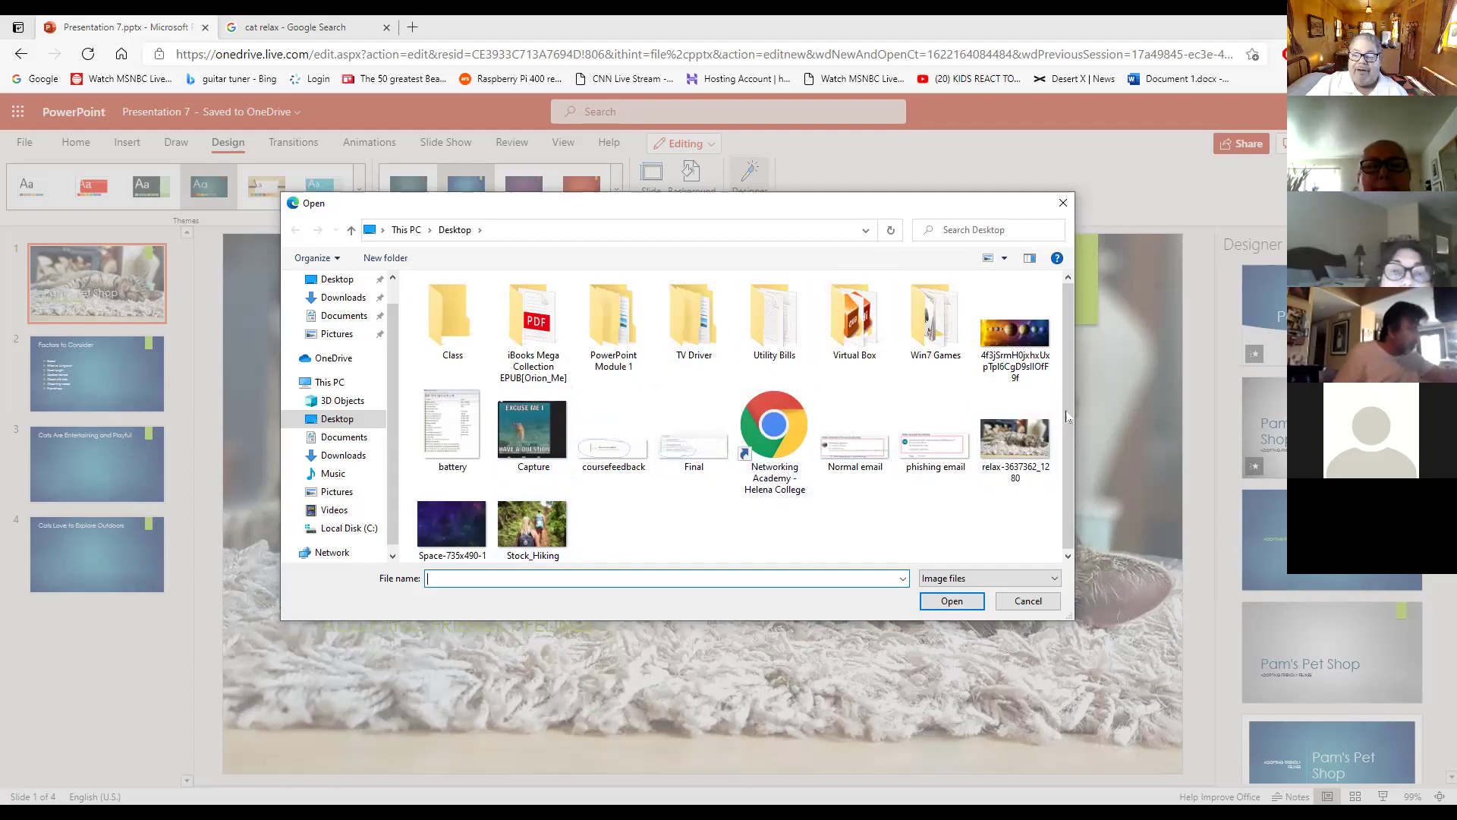
pyautogui.moveTo(1071, 413); pyautogui.dragTo(1070, 488)
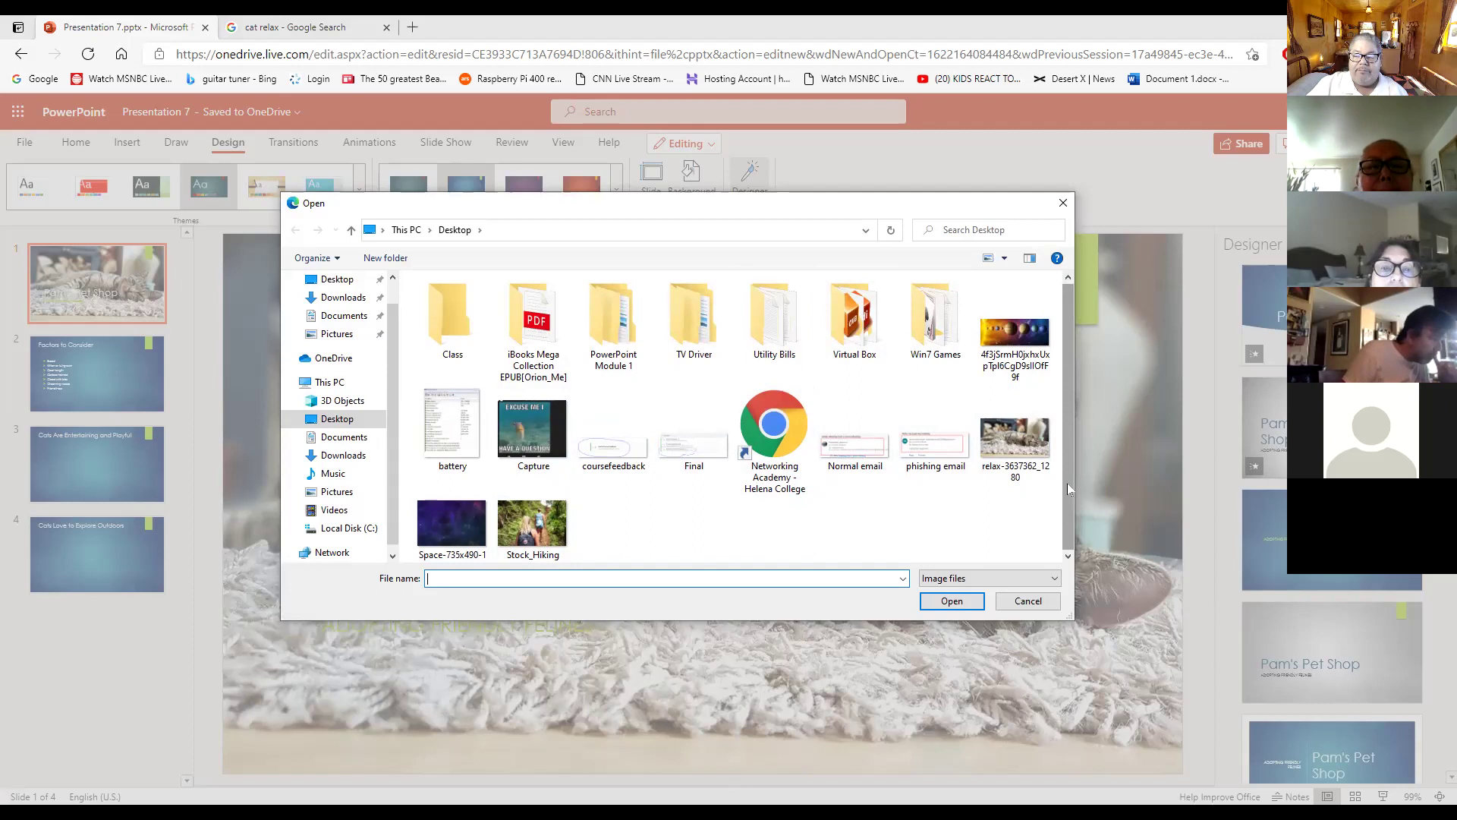
pyautogui.moveTo(1068, 486); pyautogui.dragTo(1072, 452)
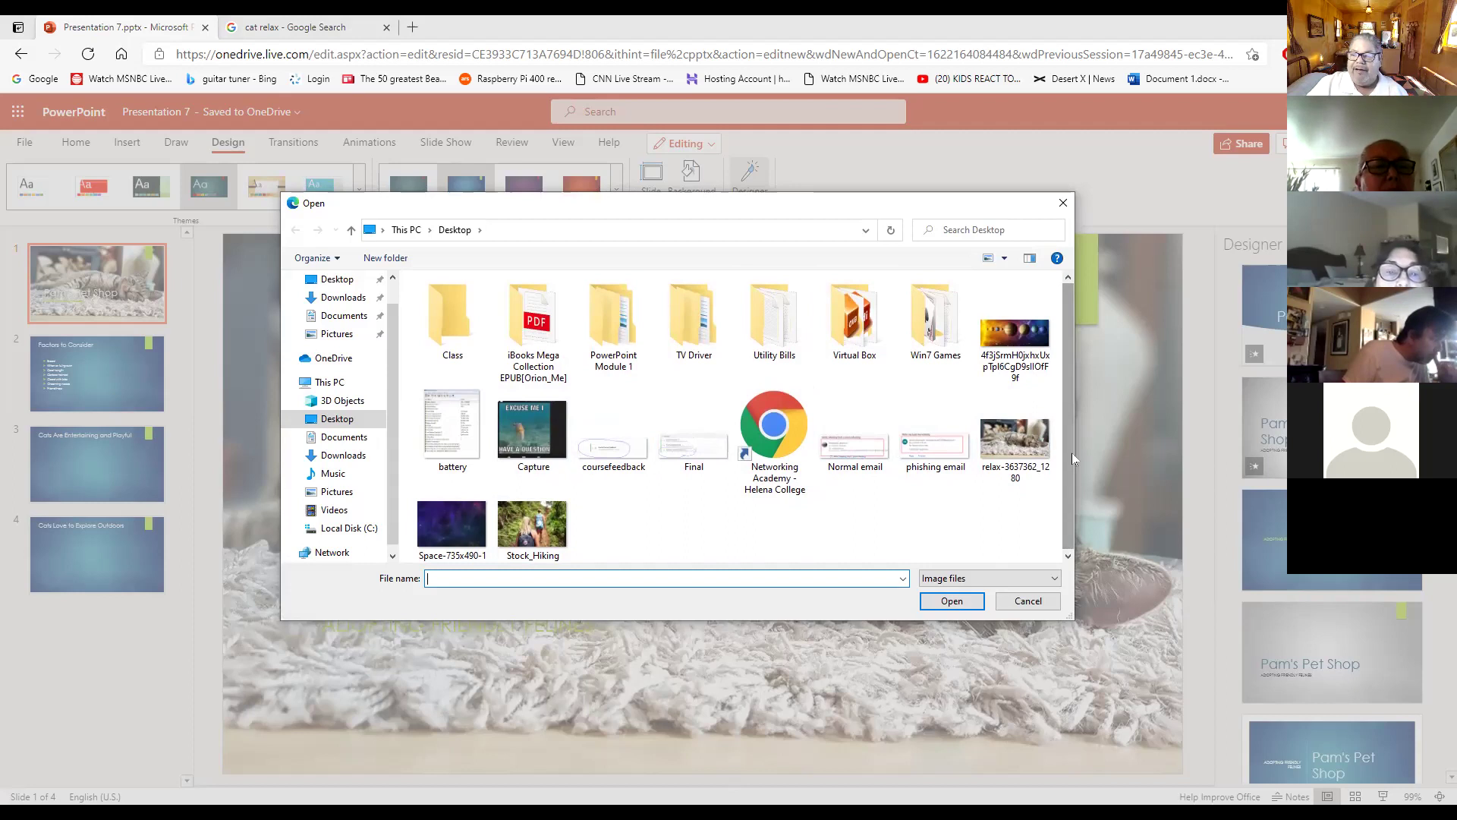
pyautogui.moveTo(1069, 448)
pyautogui.mouseDown()
pyautogui.moveTo(1069, 498)
pyautogui.moveTo(1073, 472)
pyautogui.mouseUp()
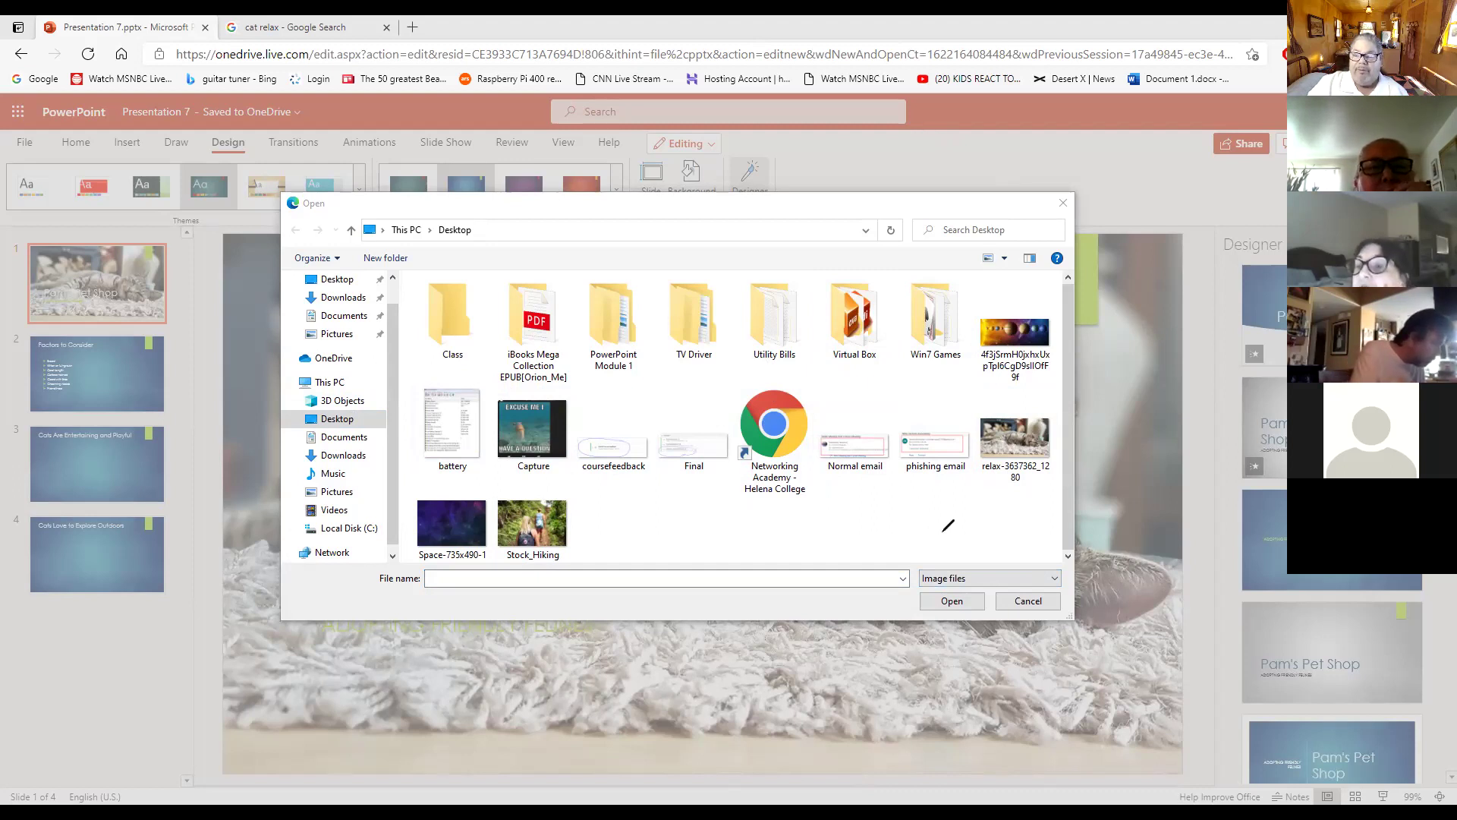
pyautogui.moveTo(968, 545)
pyautogui.mouseDown()
pyautogui.moveTo(941, 603)
pyautogui.moveTo(991, 557)
pyautogui.moveTo(960, 570)
pyautogui.moveTo(1001, 514)
pyautogui.mouseUp()
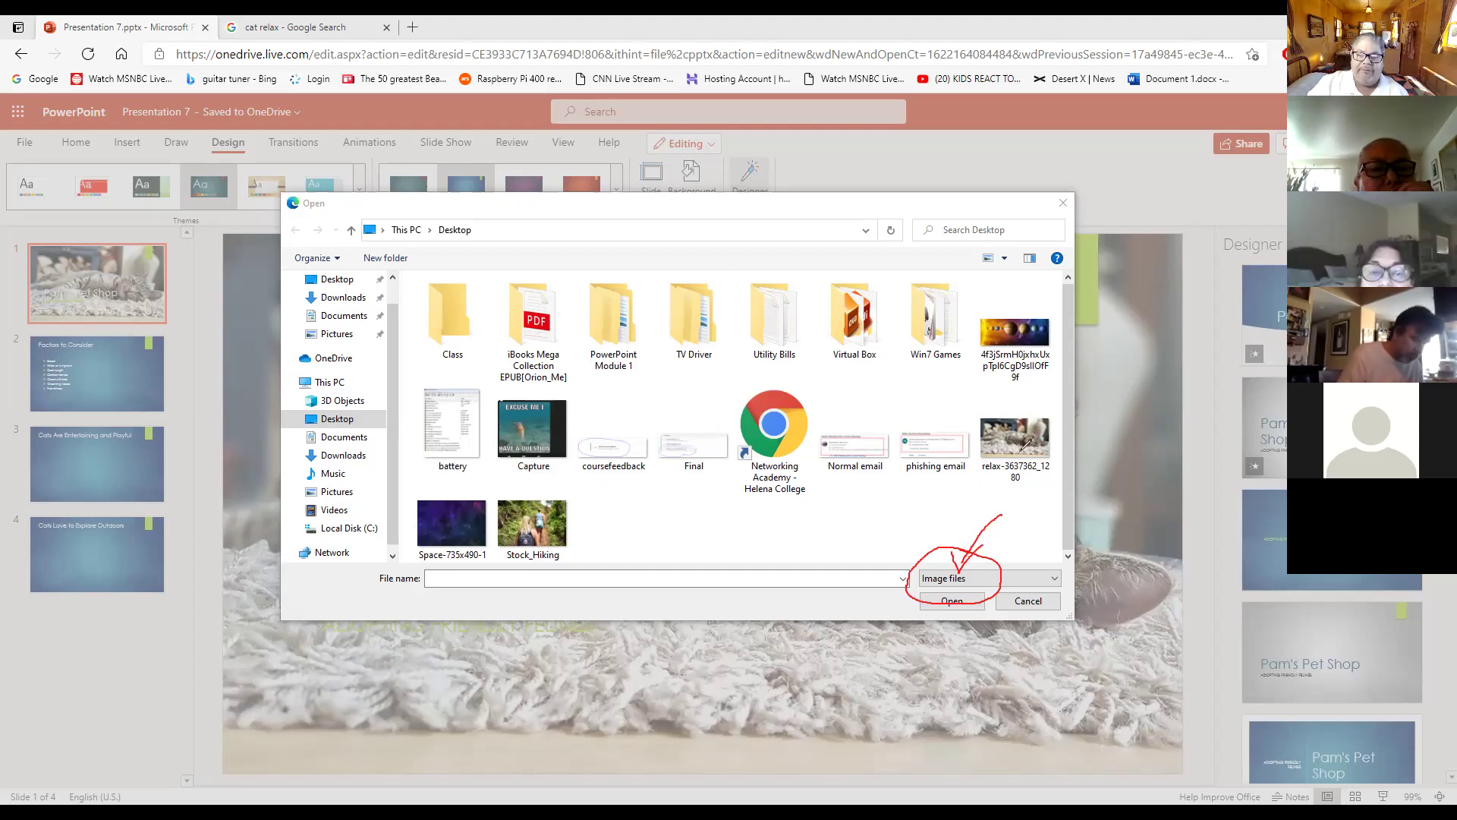
pyautogui.moveTo(1033, 392)
pyautogui.mouseDown()
pyautogui.moveTo(1002, 398)
pyautogui.moveTo(1013, 485)
pyautogui.moveTo(1046, 385)
pyautogui.moveTo(1028, 391)
pyautogui.mouseUp()
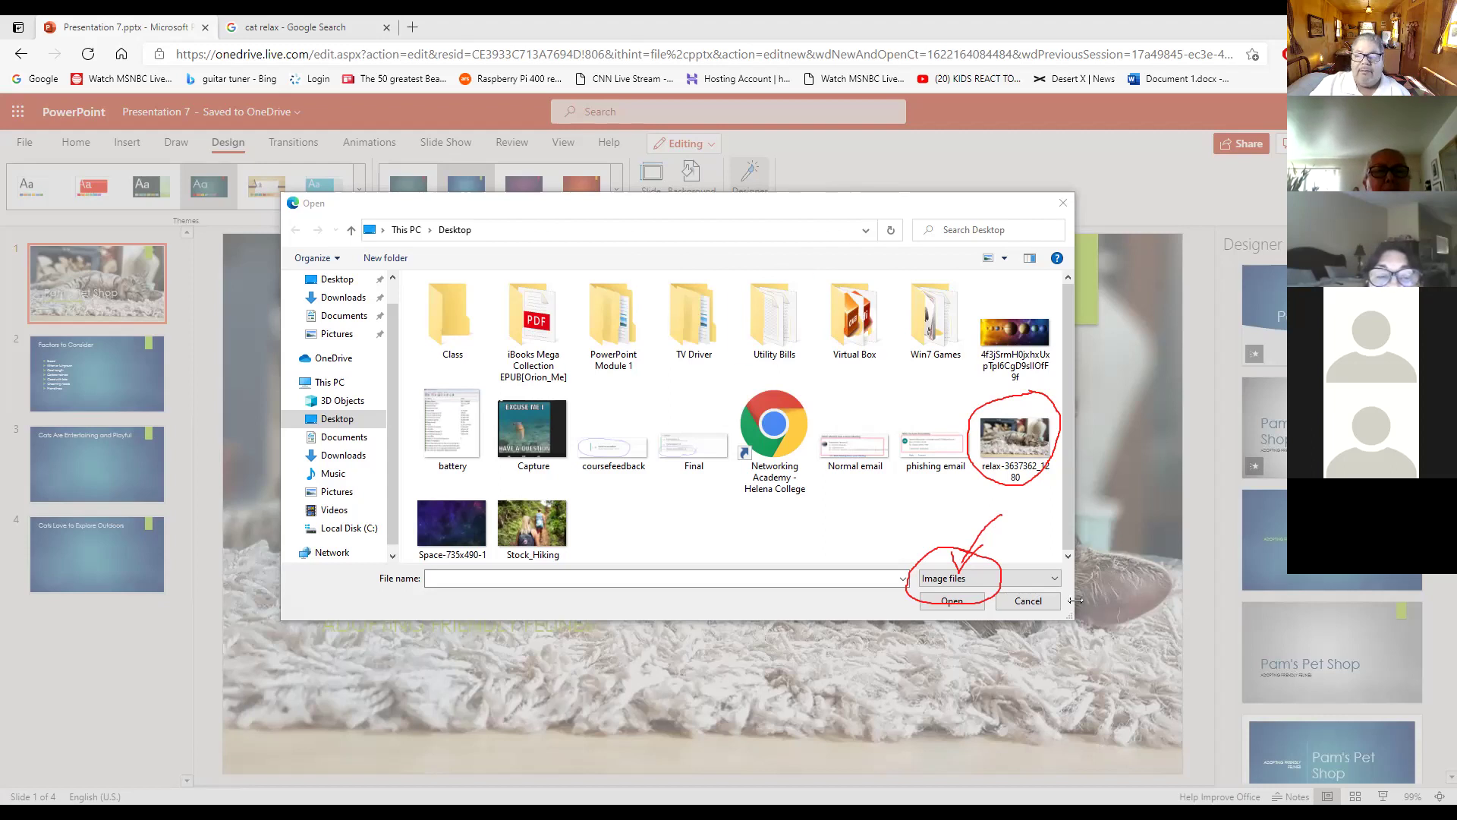
pyautogui.click(1053, 605)
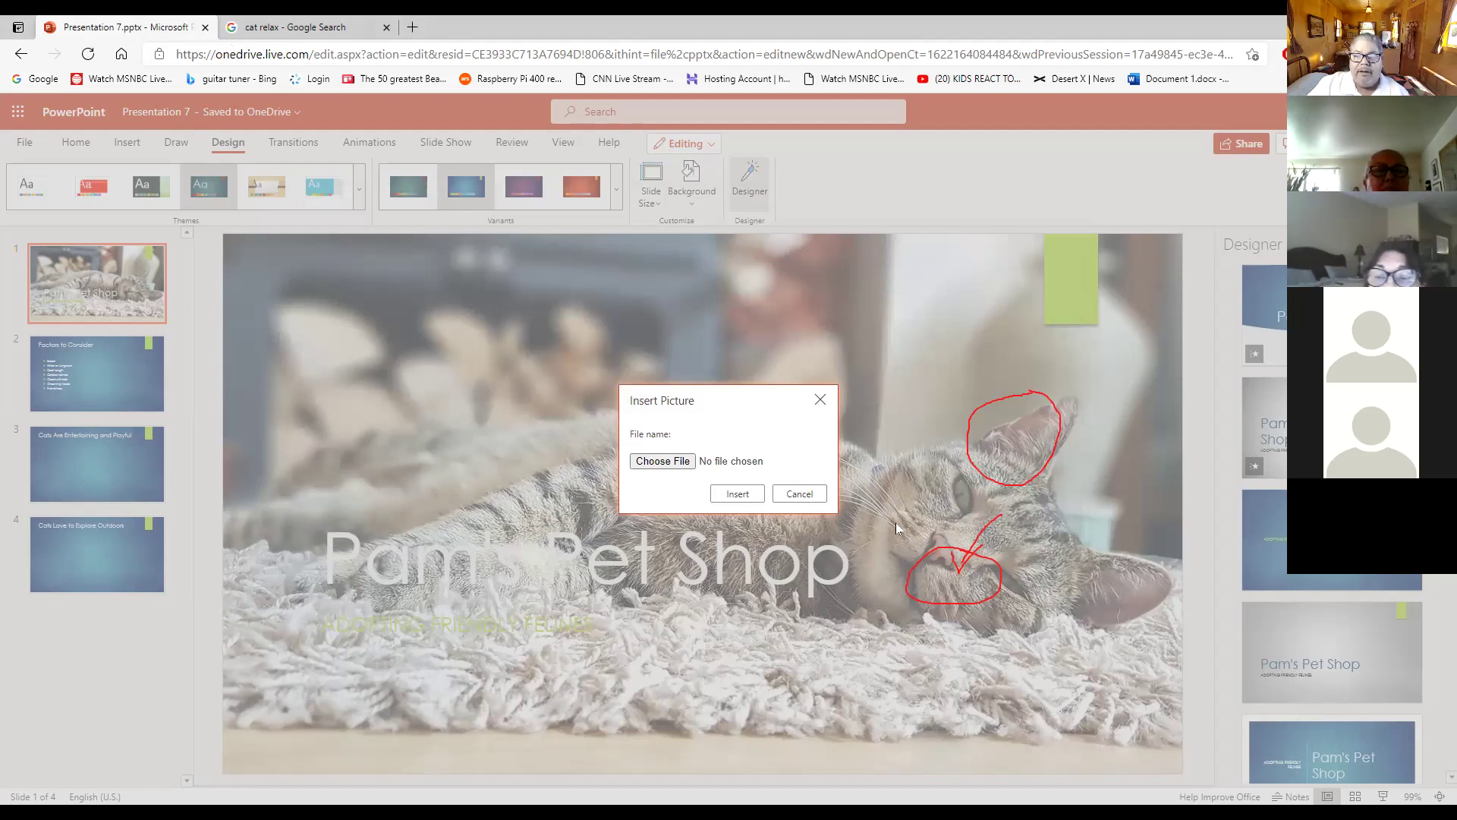
pyautogui.click(800, 493)
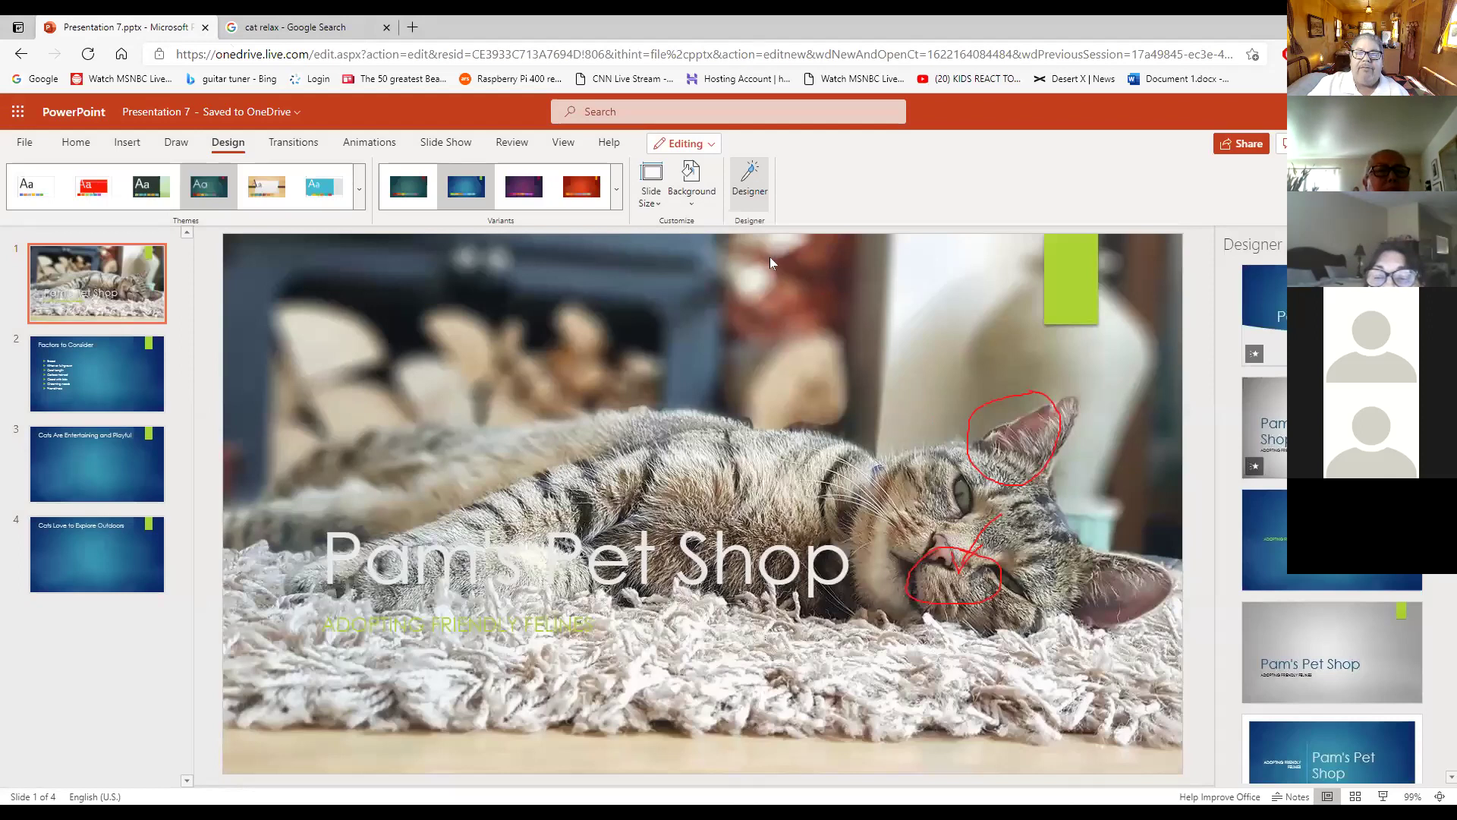
# Open the background formatting options for the title slide.
pyautogui.click(692, 207)
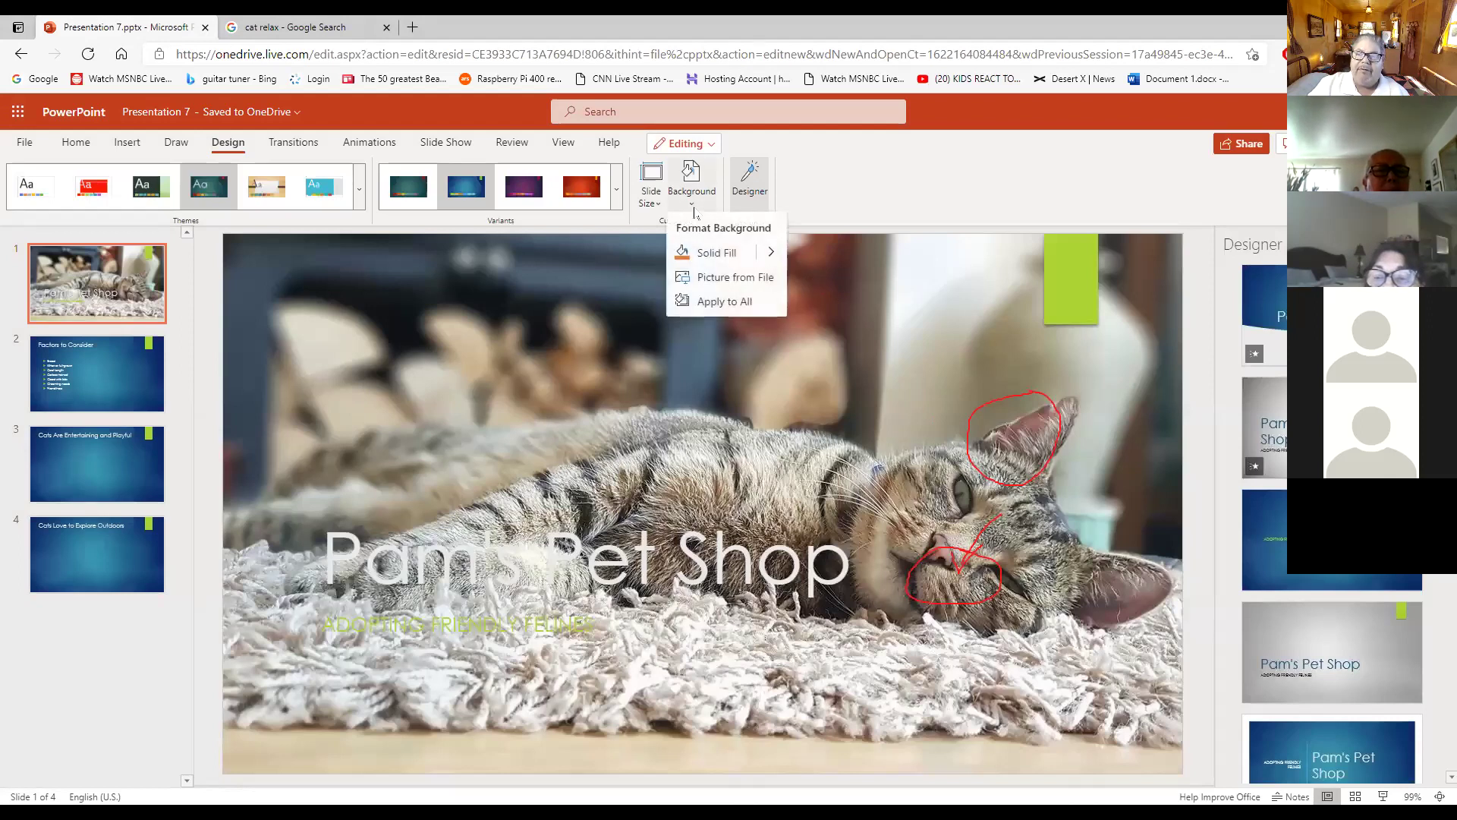